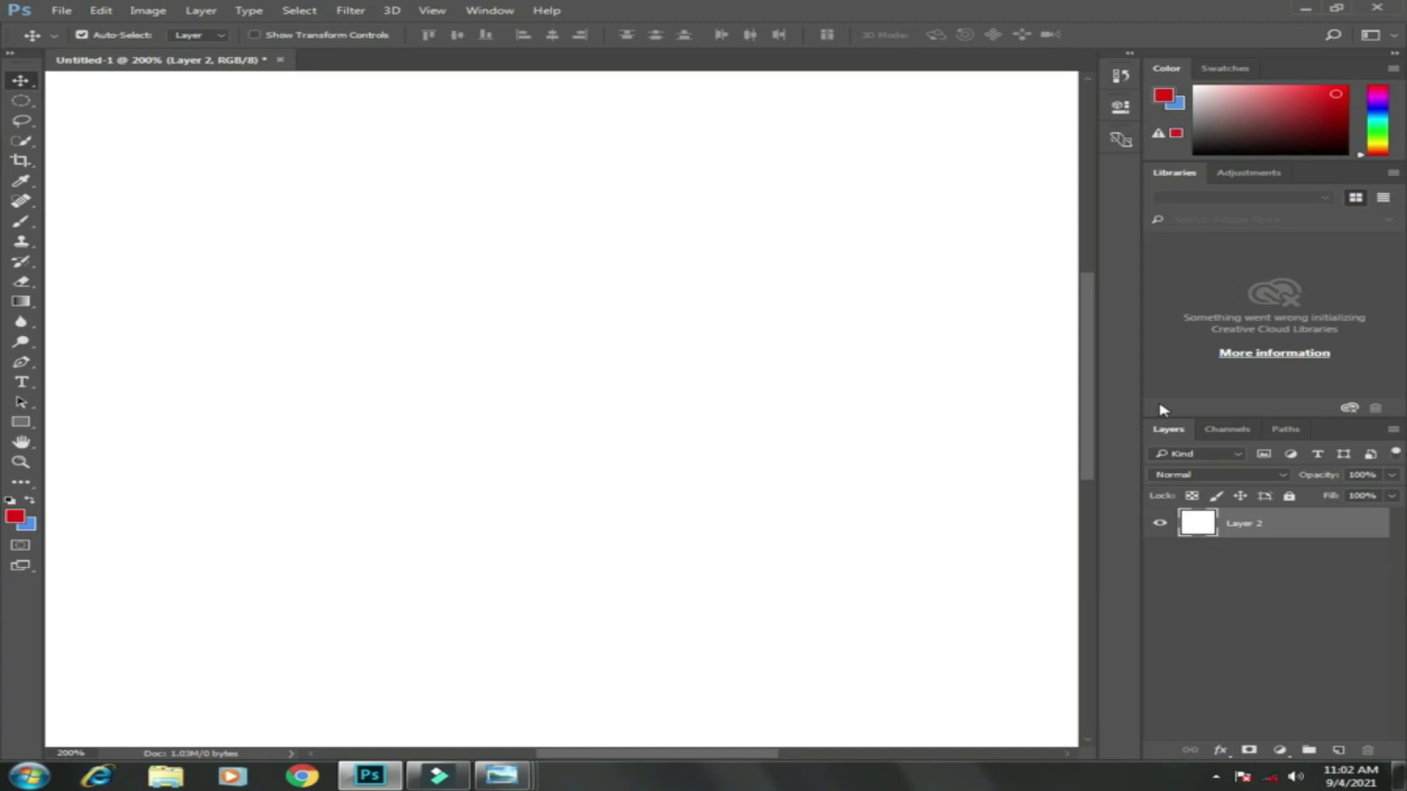
- Open the Brush settings panel, expand it beside the canvas and activate the Brush tool
left_click(490, 10)
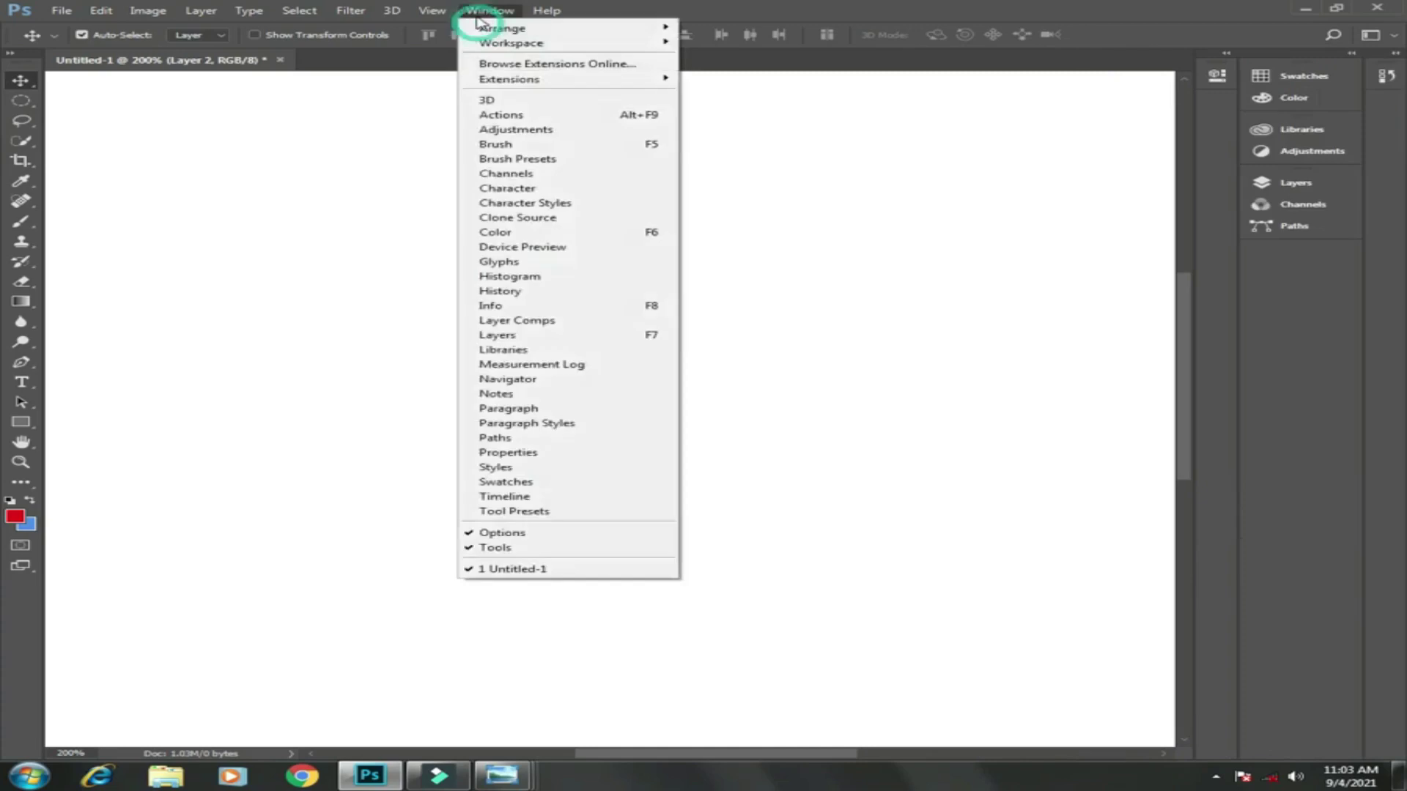
left_click(566, 146)
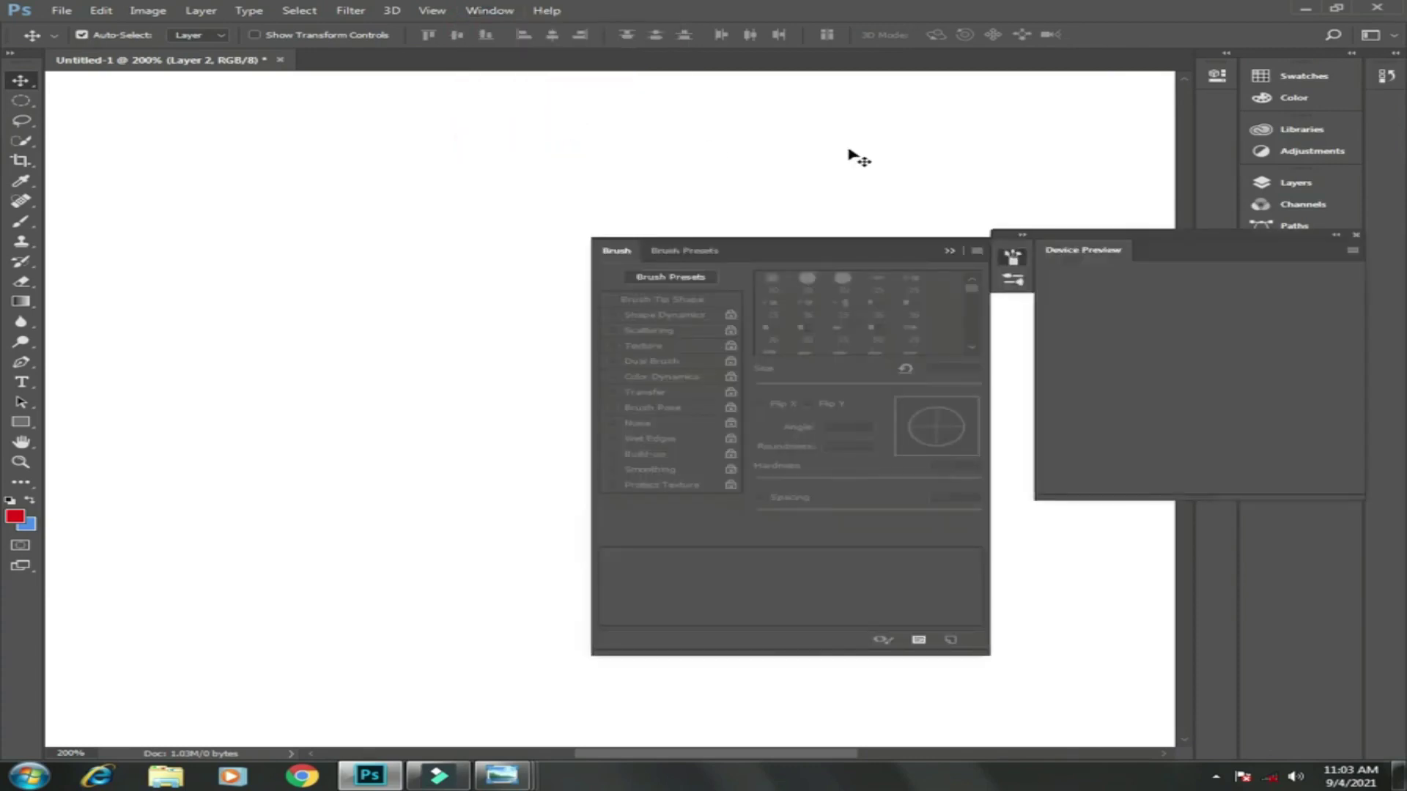
left_click(1021, 234)
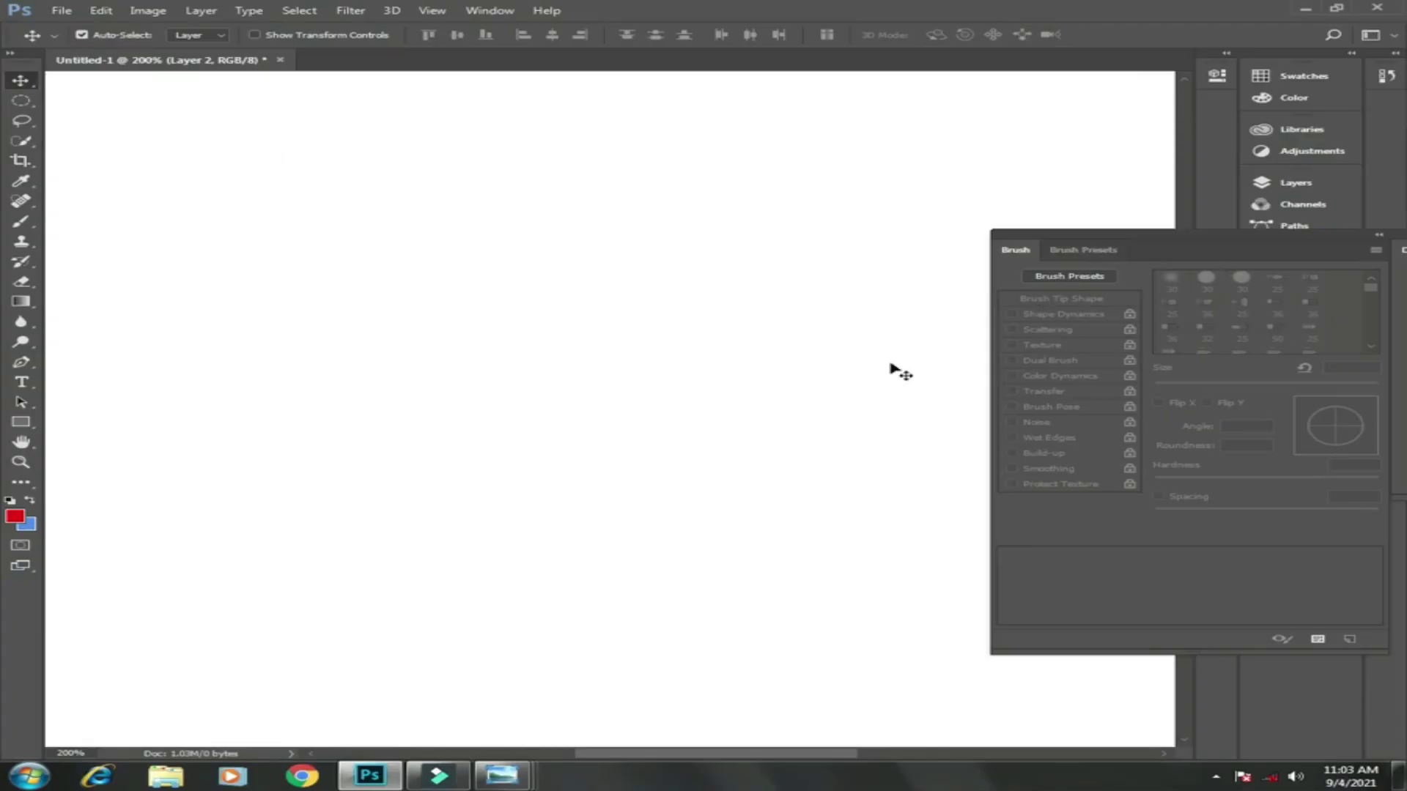
left_click(25, 228)
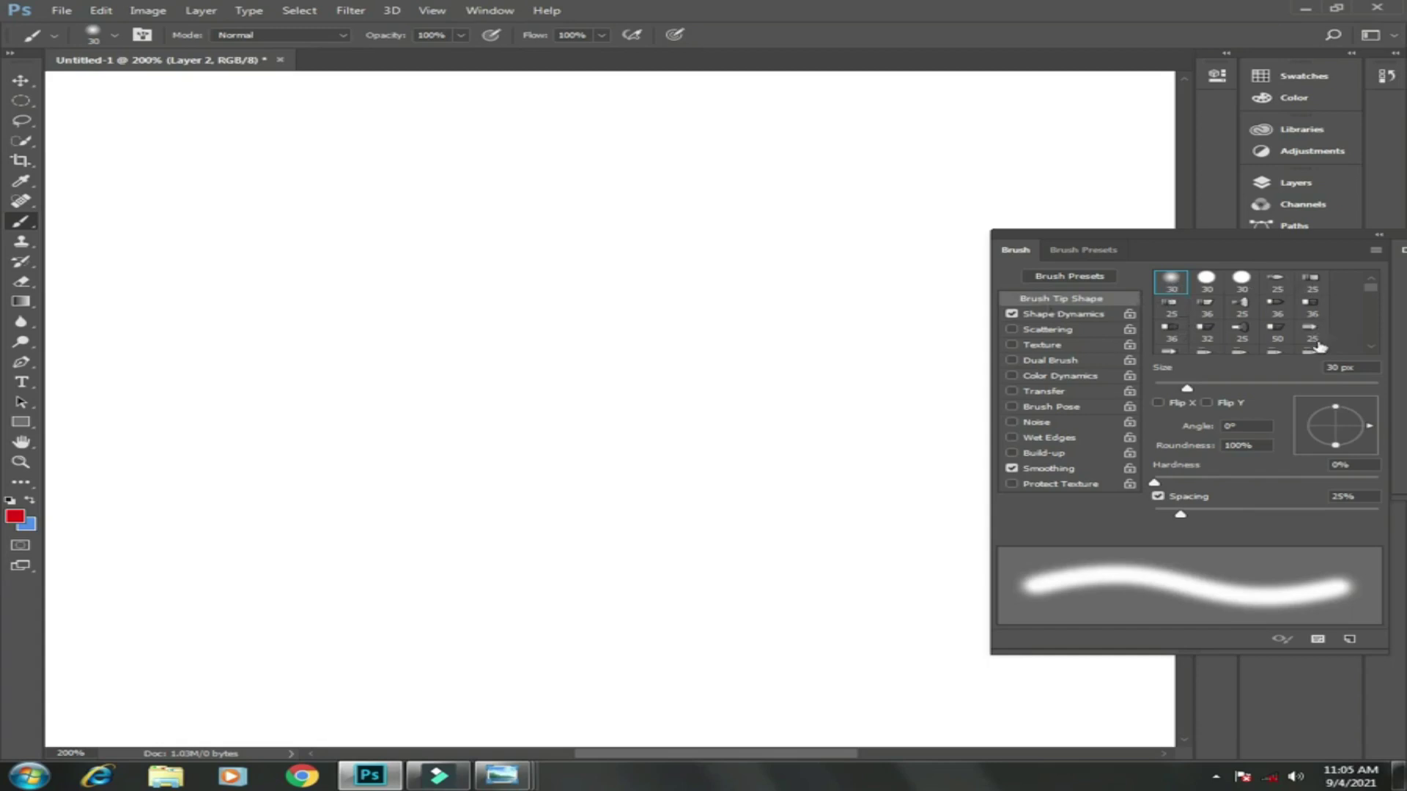
- Choose the 134 px grass brush tip from the tip list and reduce its size to 29 px
left_click(1371, 347)
left_click(1371, 347)
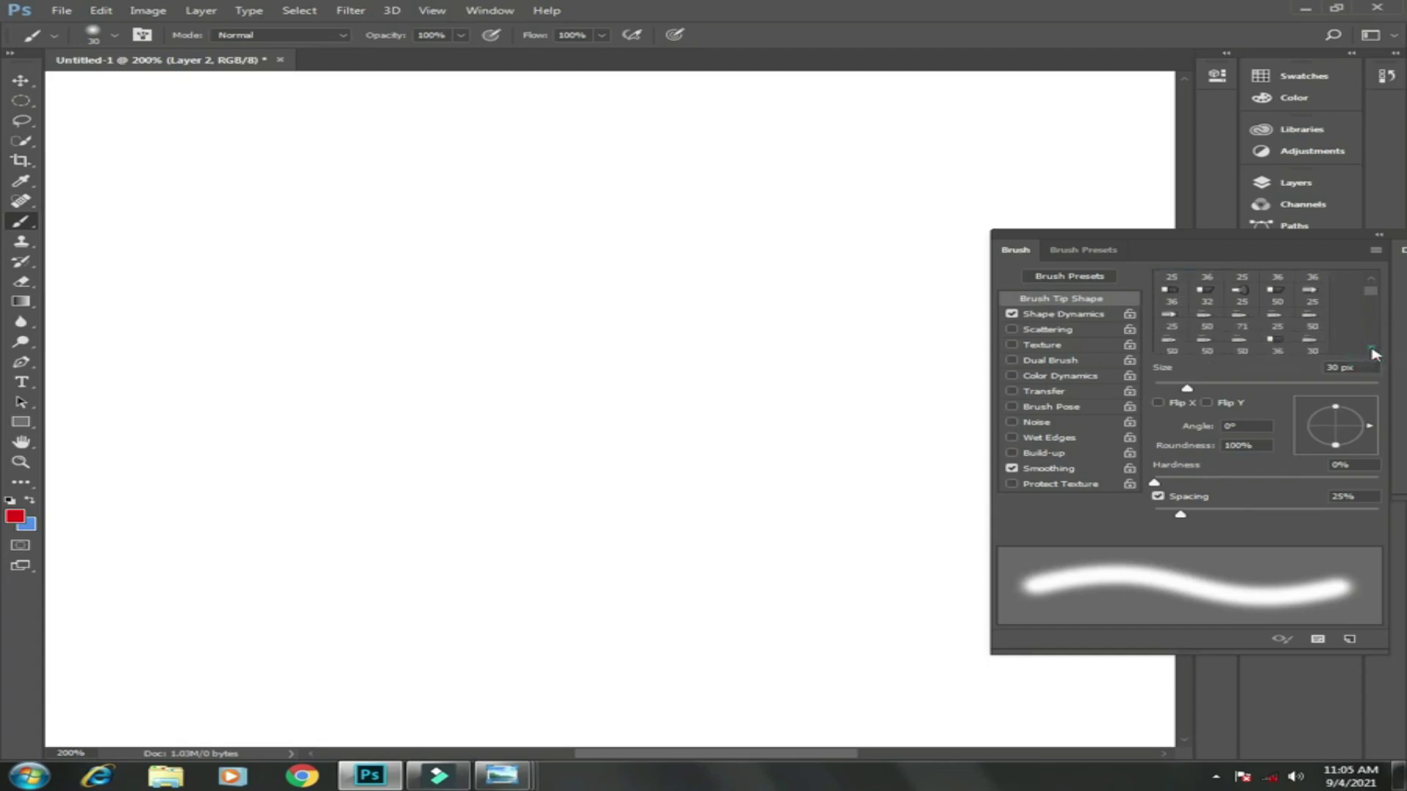
left_click(1371, 347)
left_click(1371, 347)
left_click(1371, 347)
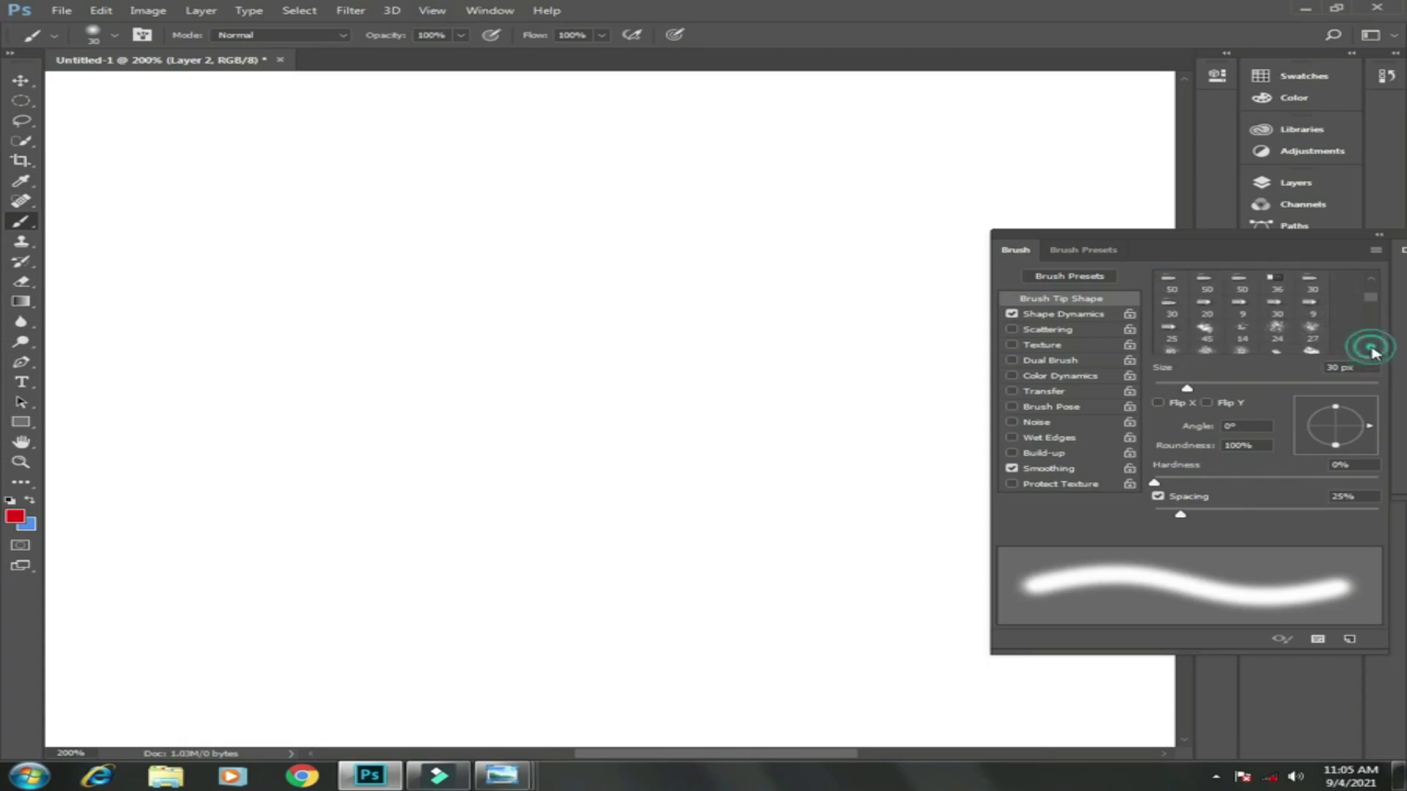
left_click(1371, 347)
left_click(1371, 347)
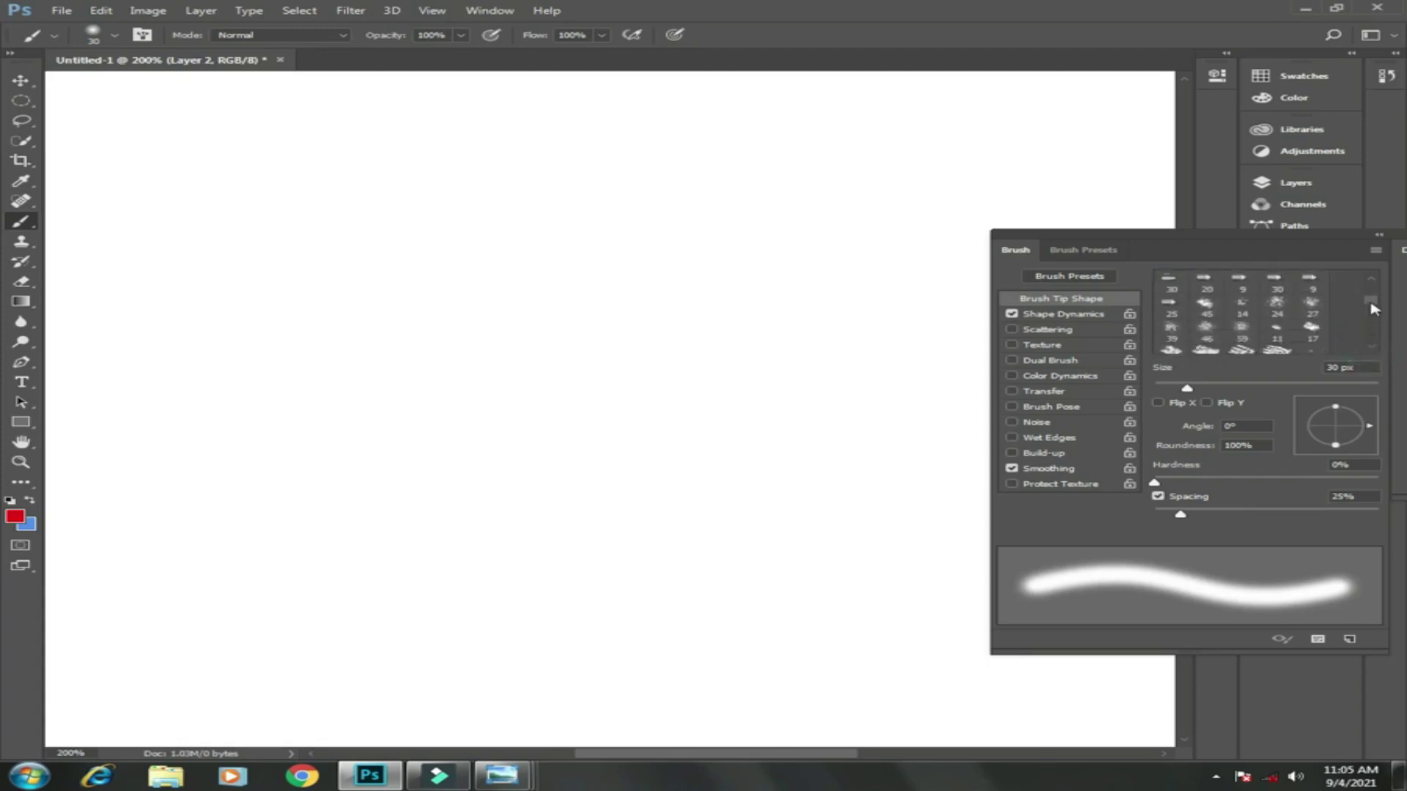
left_click(1371, 299)
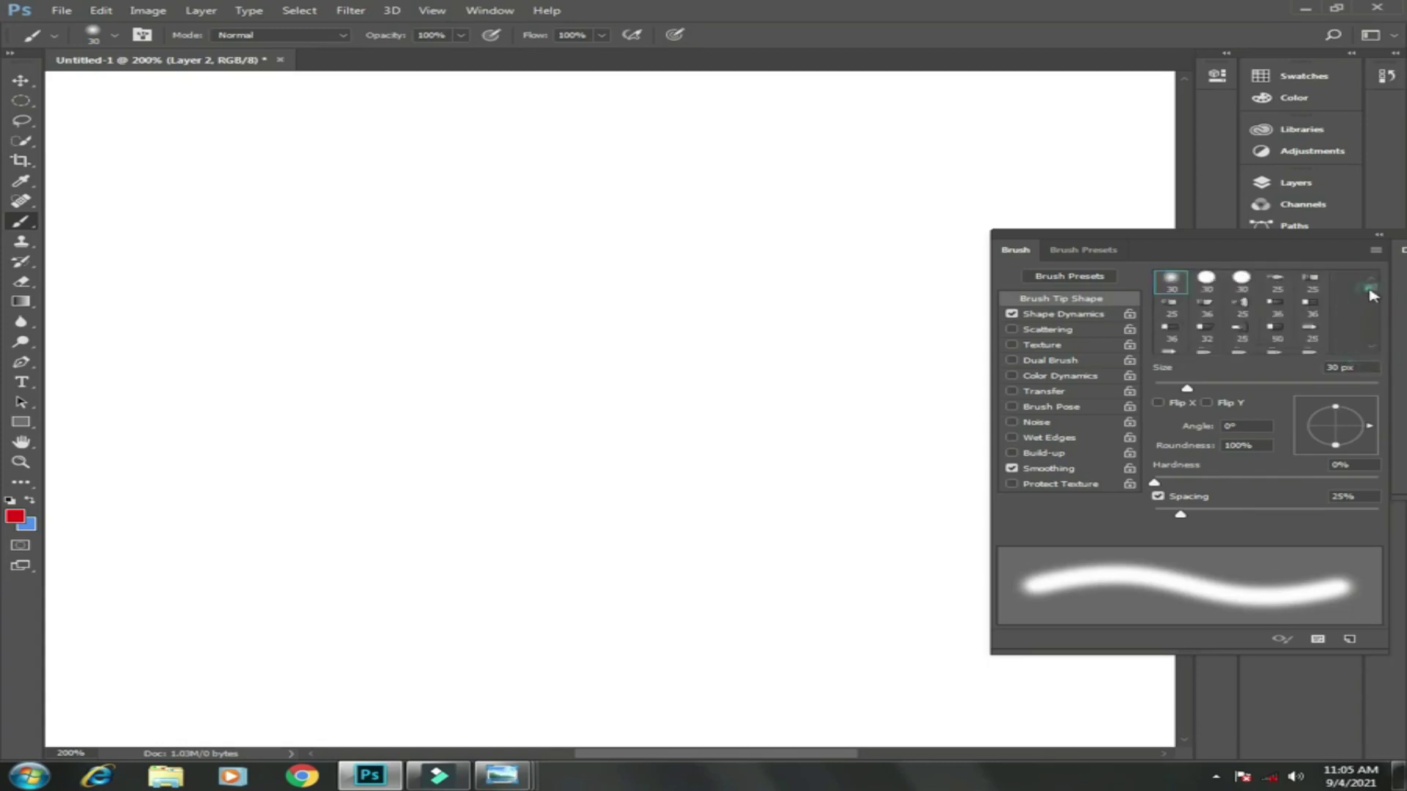
left_click(1373, 309)
left_click(1375, 310)
left_click(1375, 311)
left_click(1375, 310)
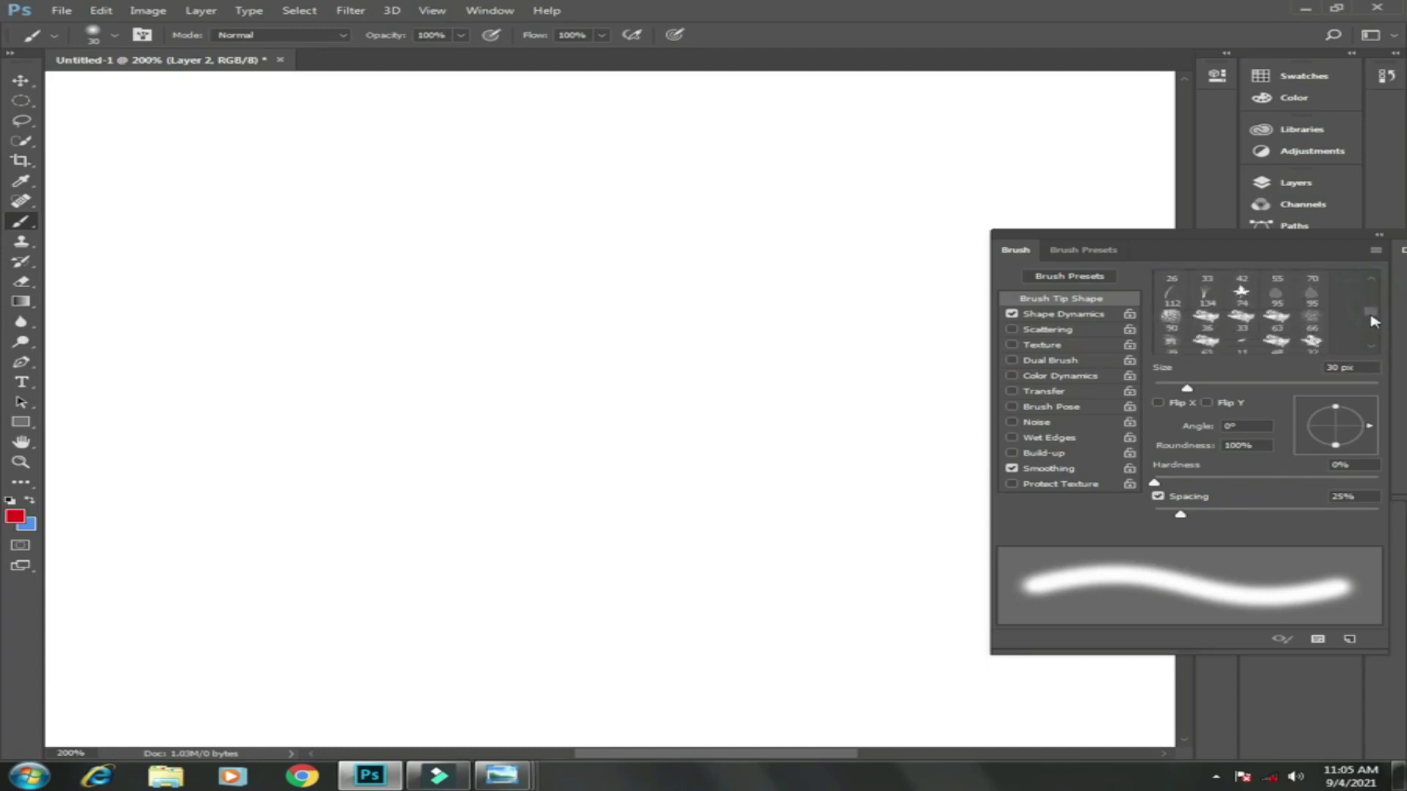
left_click(1205, 297)
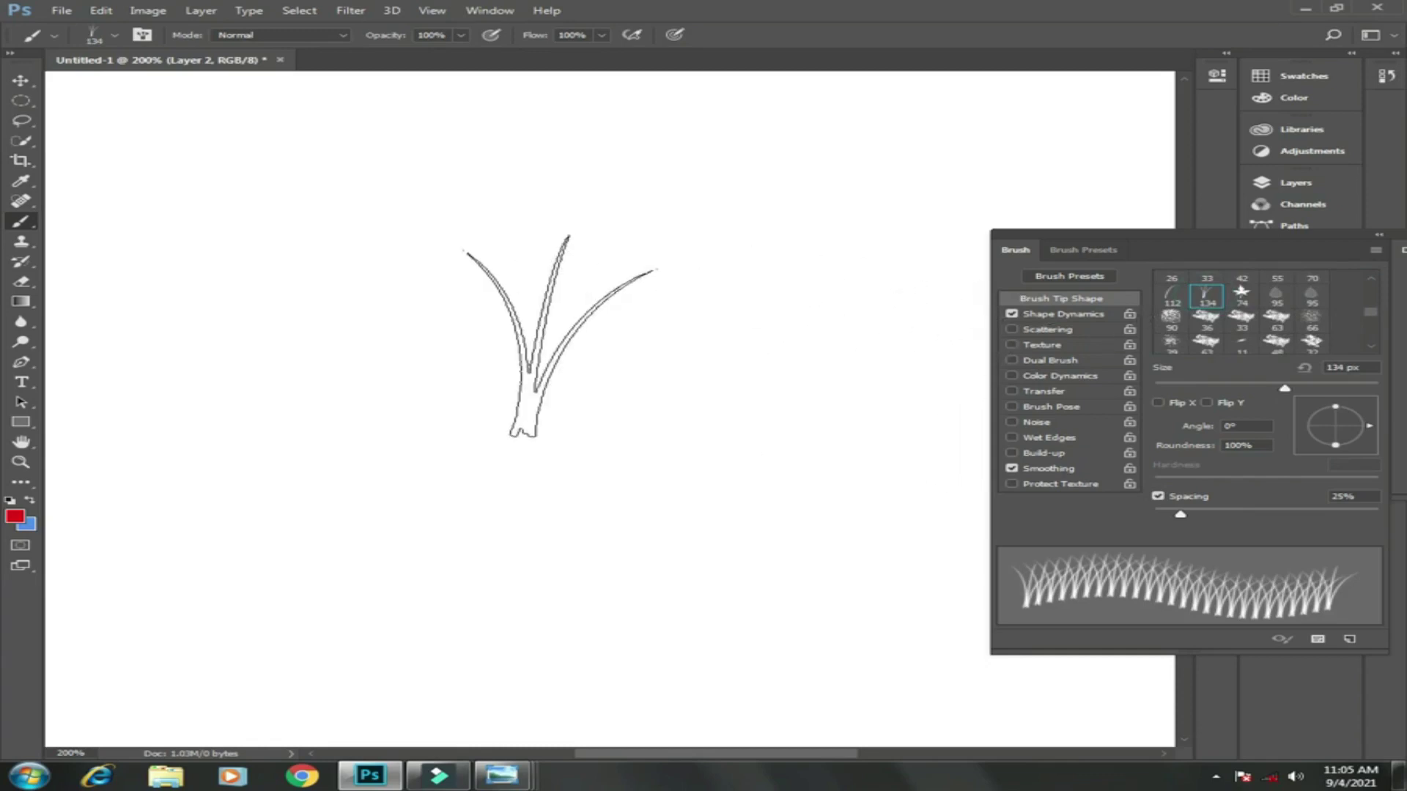
left_click_drag(1282, 388, 1186, 391)
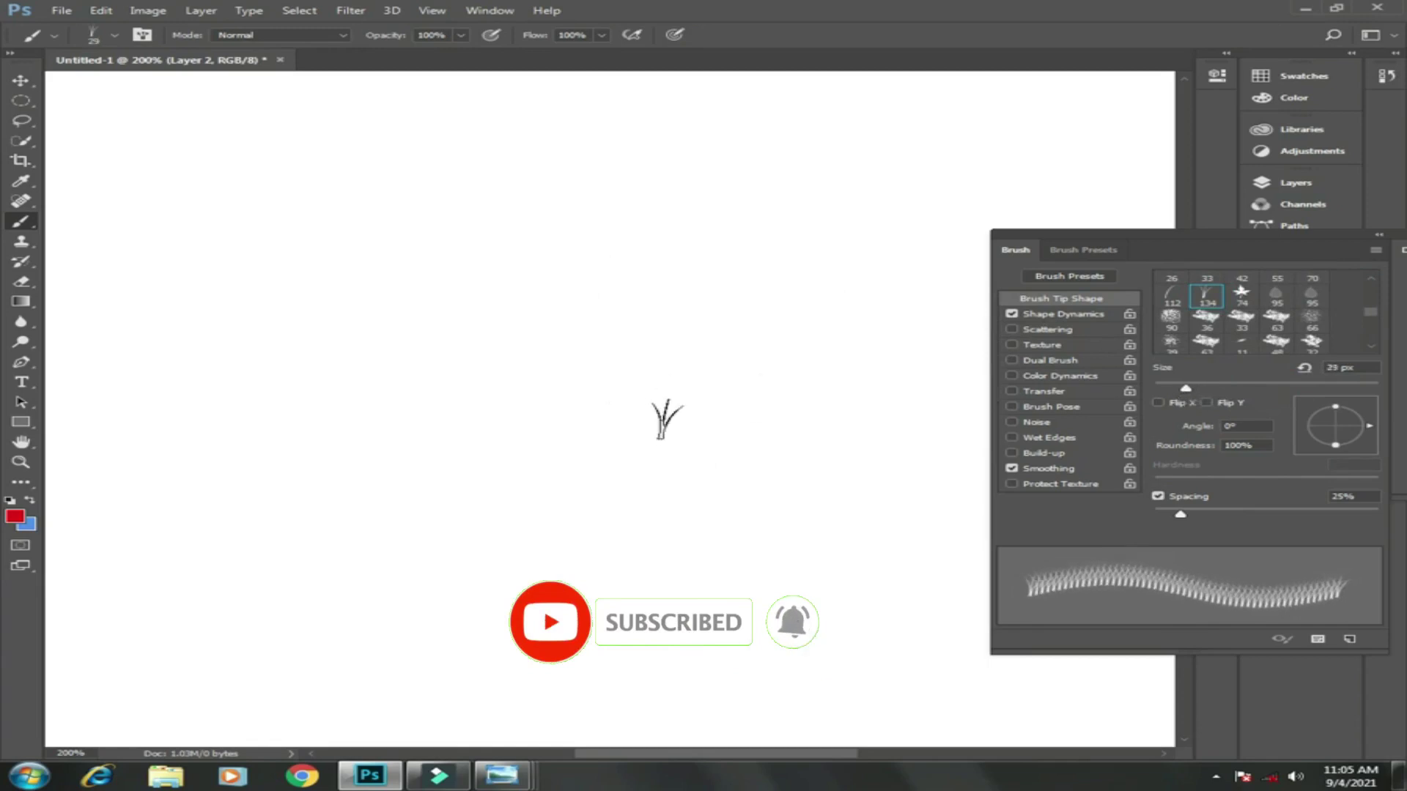
- Paint red test strokes and single stamps with the grass brush tip across the canvas
mouse_move(145, 356)
left_mouse_down()
mouse_move(239, 391)
mouse_move(251, 485)
left_mouse_up()
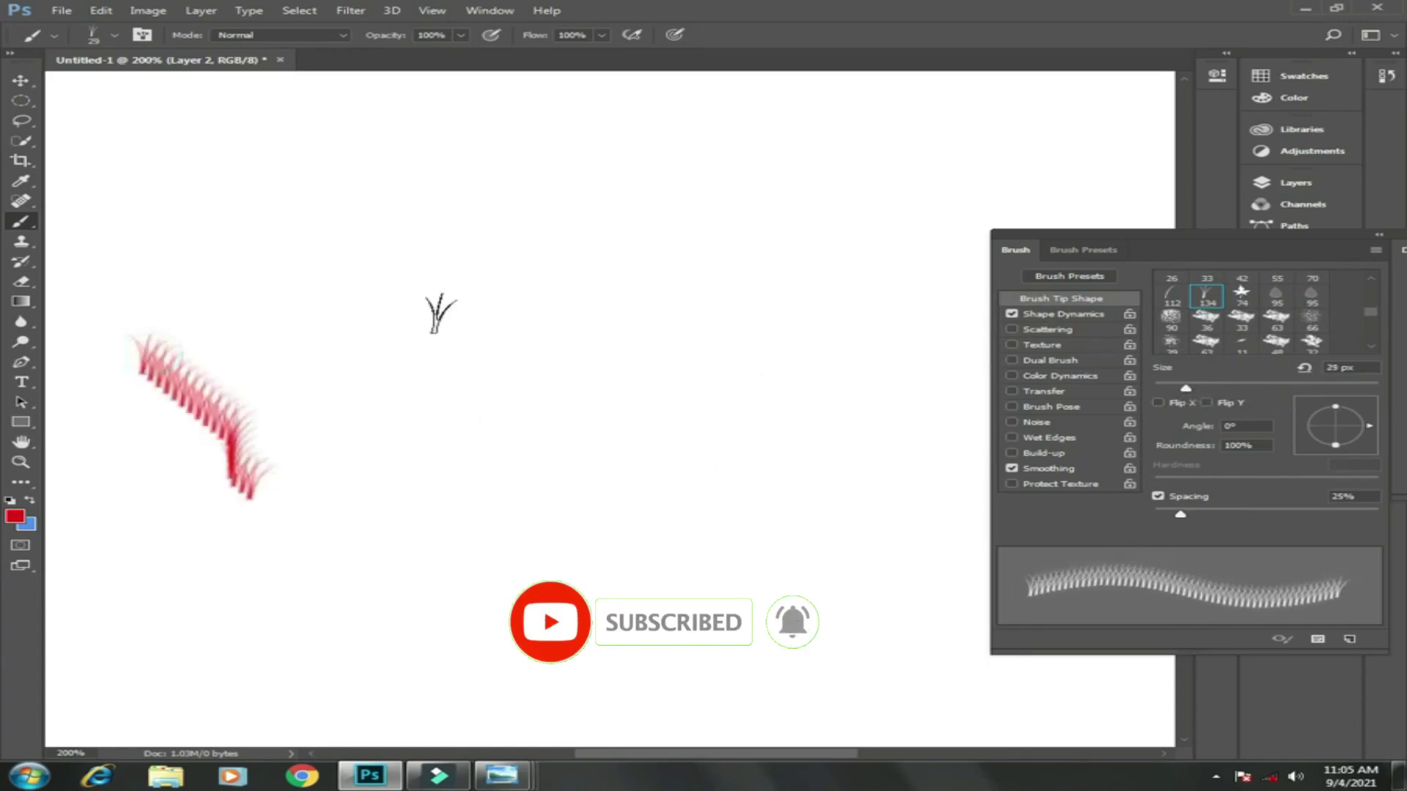
left_click(437, 316)
left_click(528, 373)
left_click_drag(546, 401, 511, 497)
left_click(421, 475)
left_click(352, 343)
left_click(256, 257)
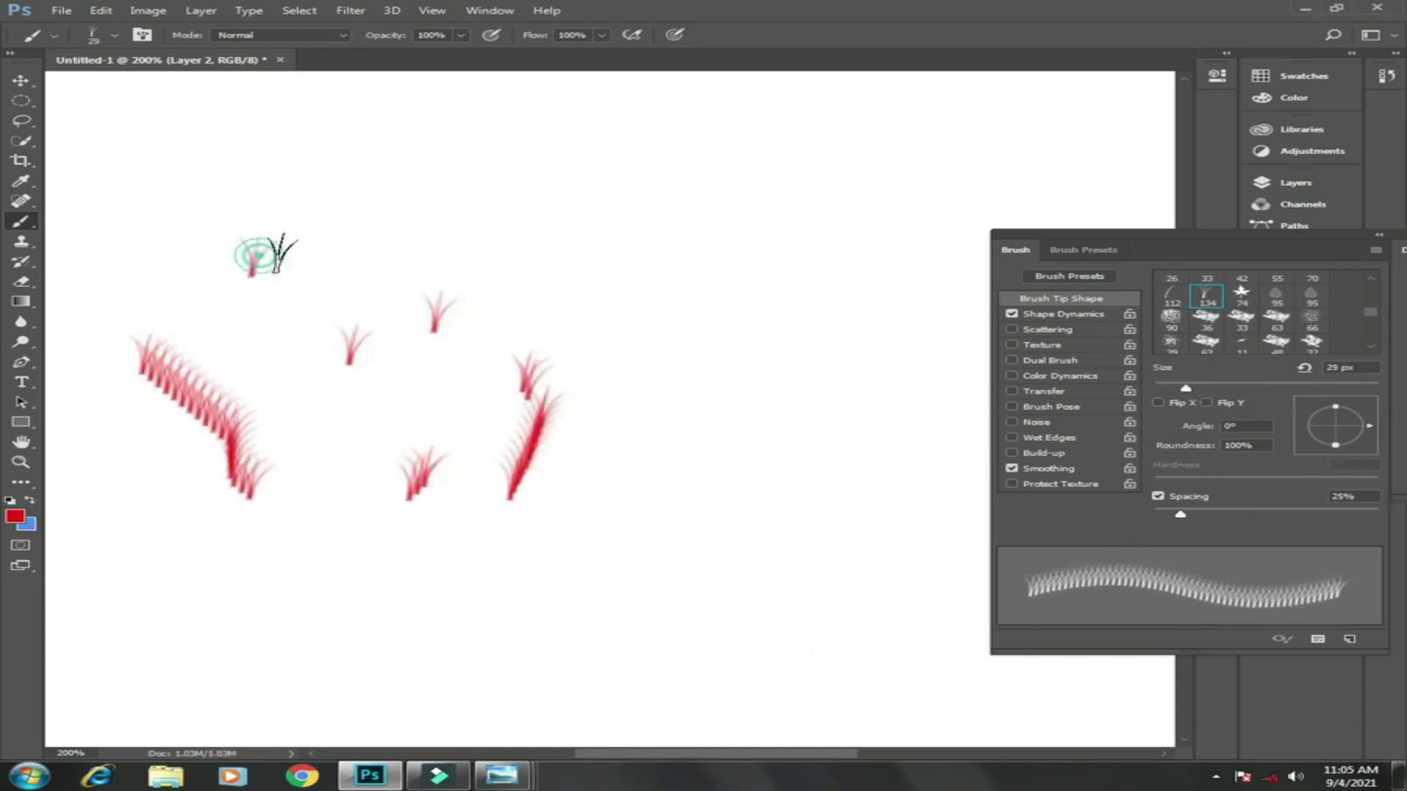
left_click_drag(289, 250, 315, 248)
left_click(408, 241)
left_click(499, 249)
left_click(619, 295)
left_click(756, 370)
left_click_drag(754, 423, 733, 458)
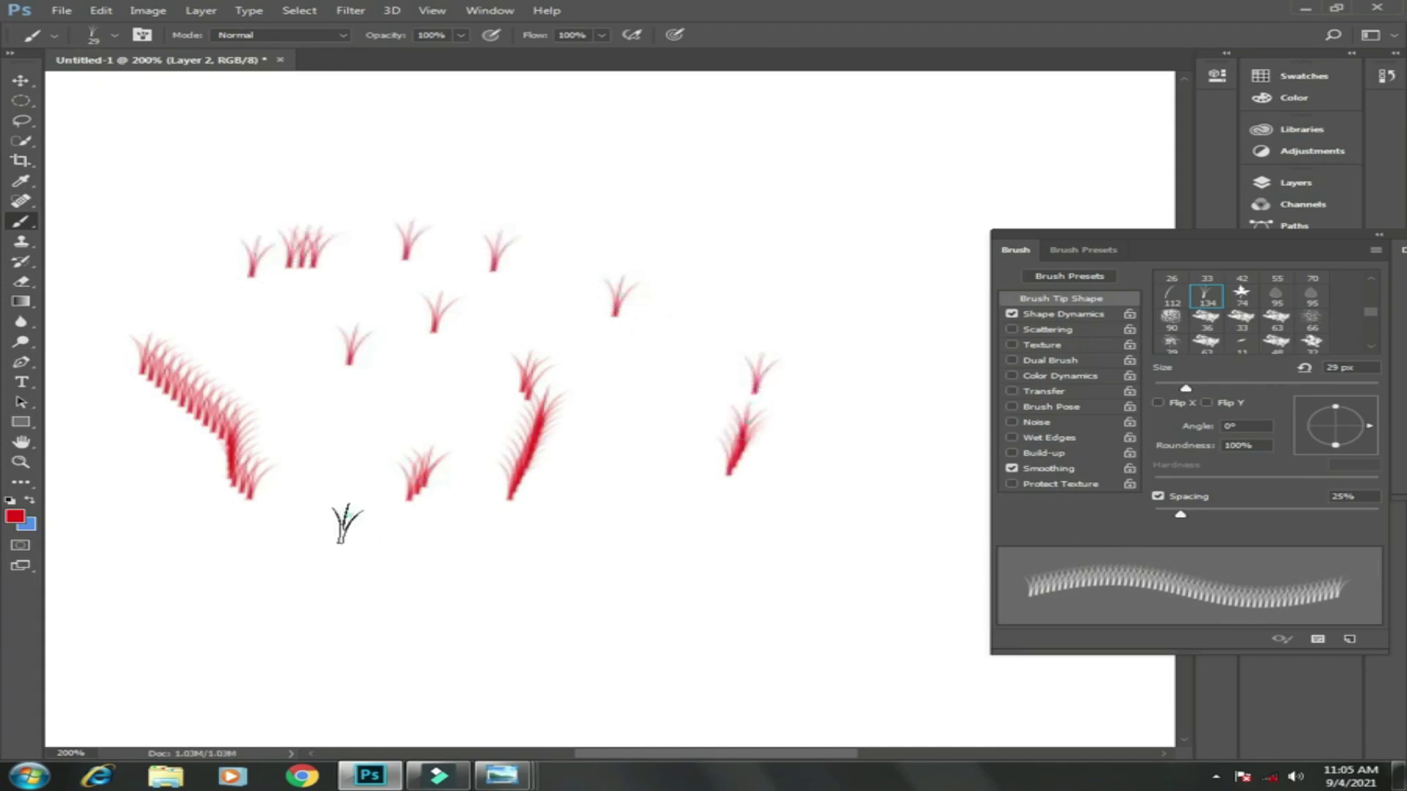
left_click_drag(348, 518, 344, 567)
left_click_drag(247, 554, 262, 604)
- Undo all the grass brush strokes to leave a blank canvas
key("ctrl+z")
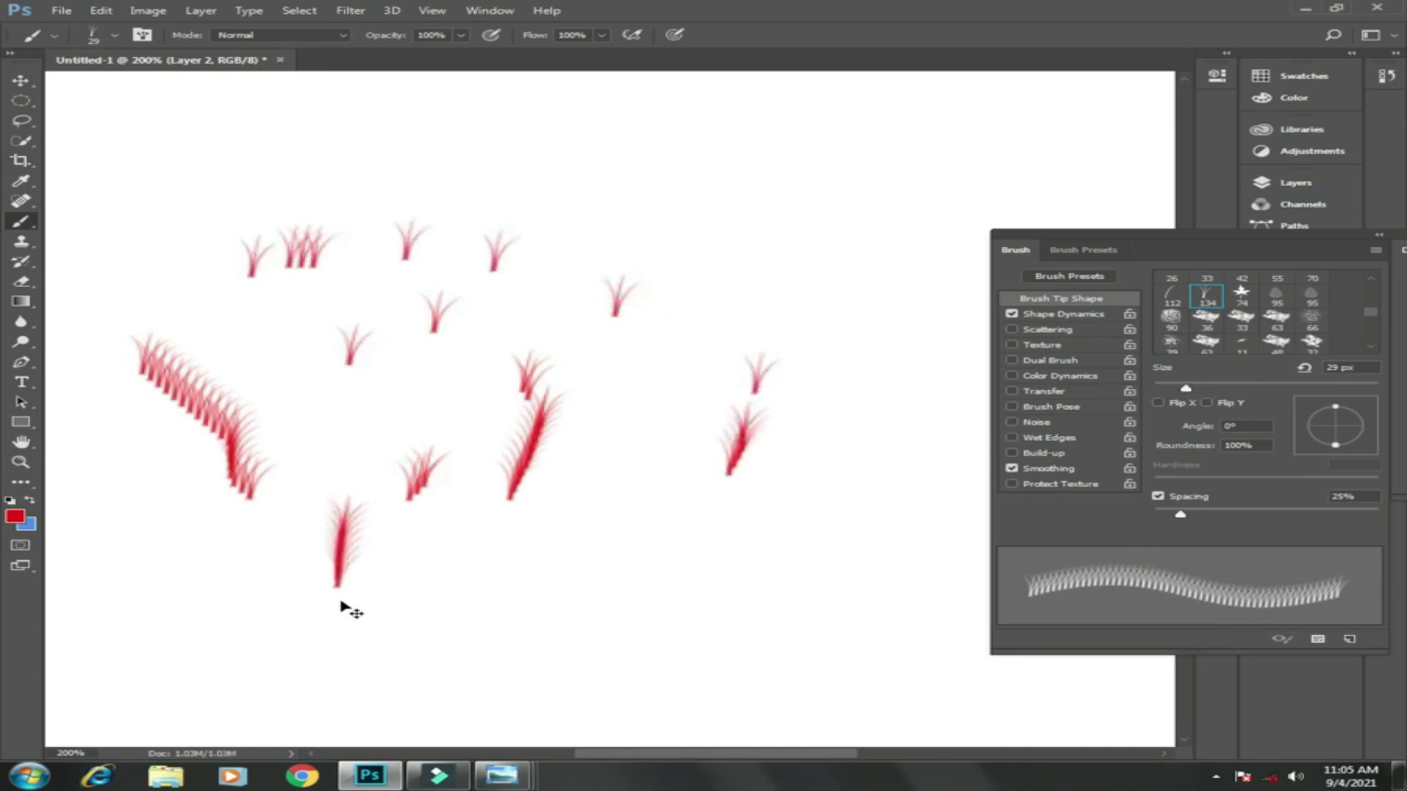
key("ctrl+z")
key("ctrl+alt+z")
key("ctrl+alt+z")
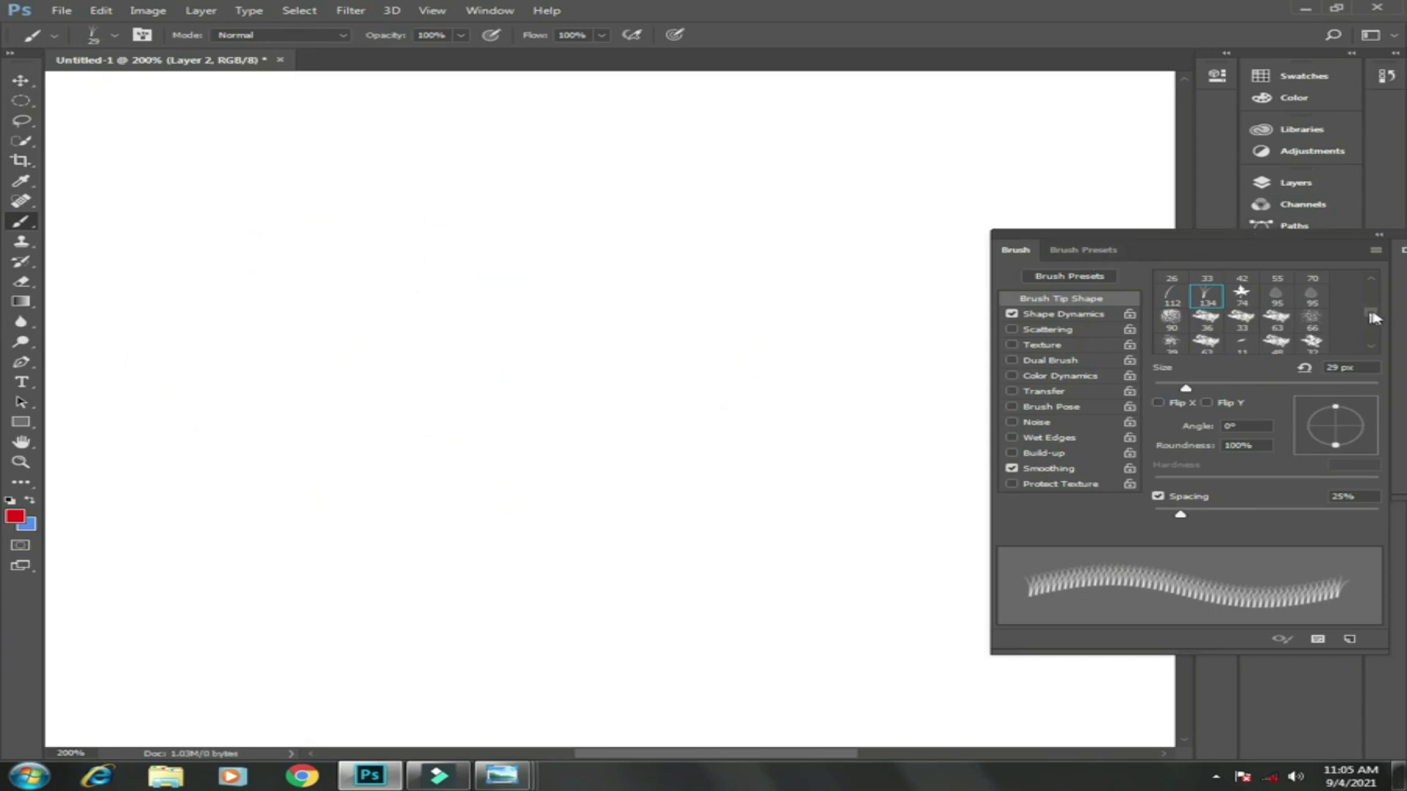
- Select the 30 px hard round brush tip and set its size to 29 px and roundness to 44%
left_click_drag(1372, 316, 1372, 281)
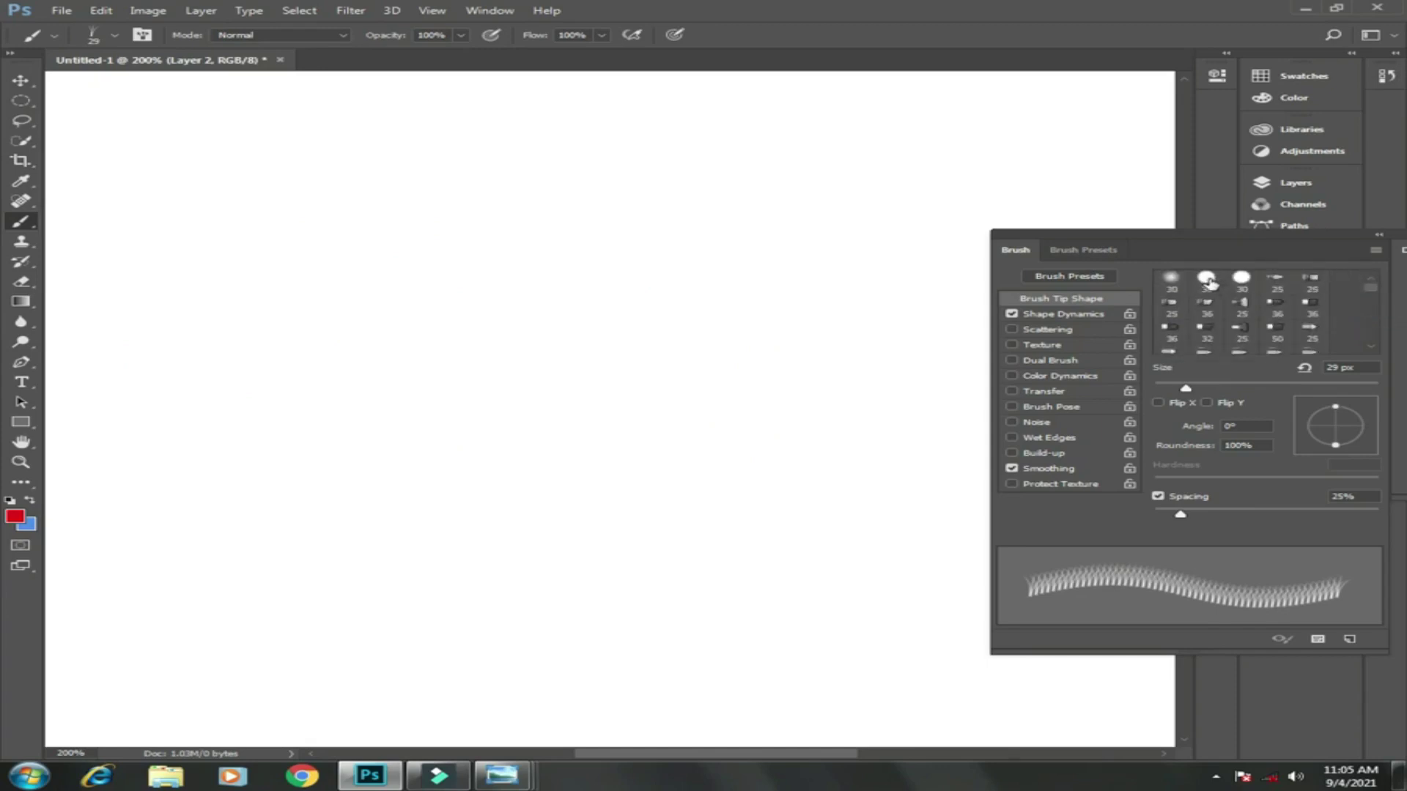
left_click(1207, 279)
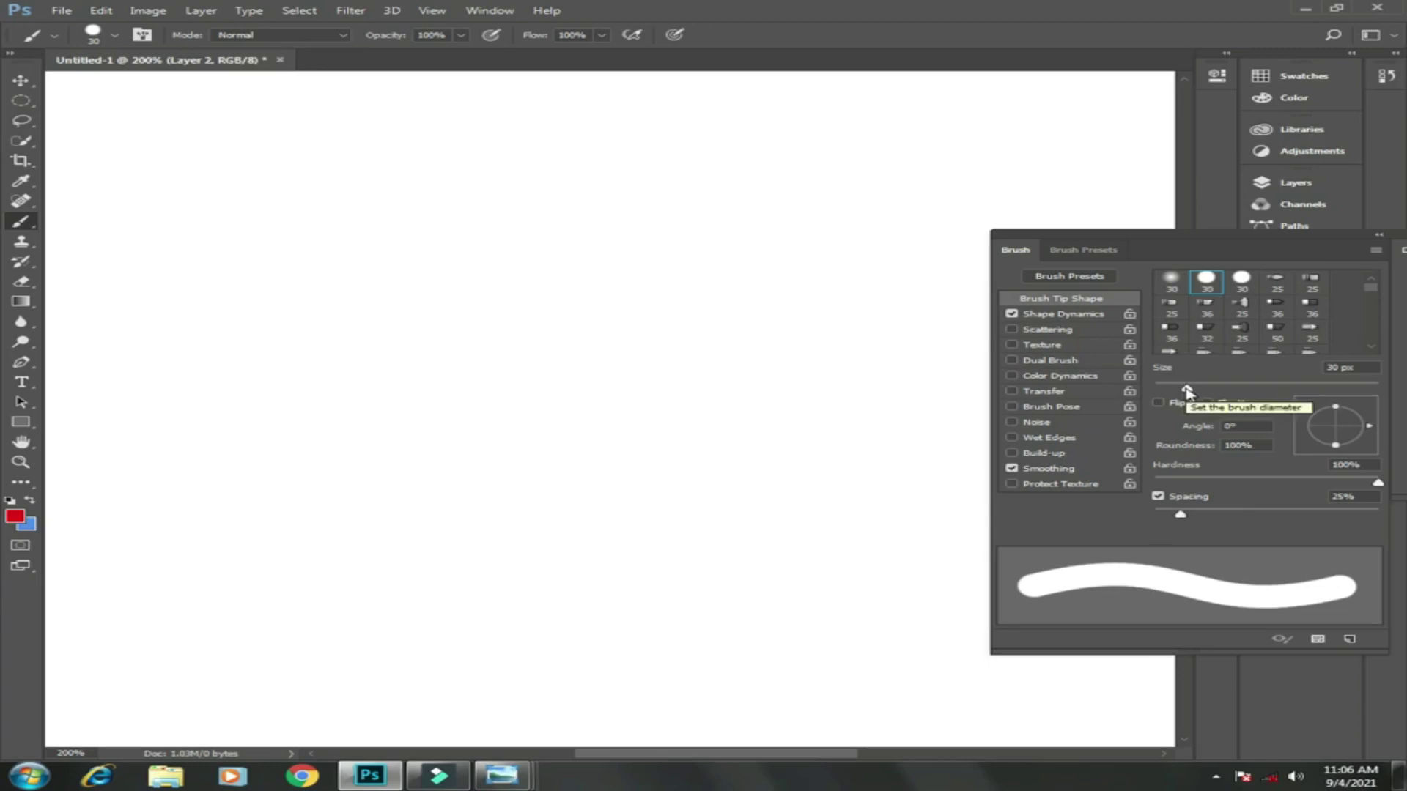
mouse_move(1186, 389)
left_mouse_down()
mouse_move(1223, 390)
mouse_move(1185, 389)
left_mouse_up()
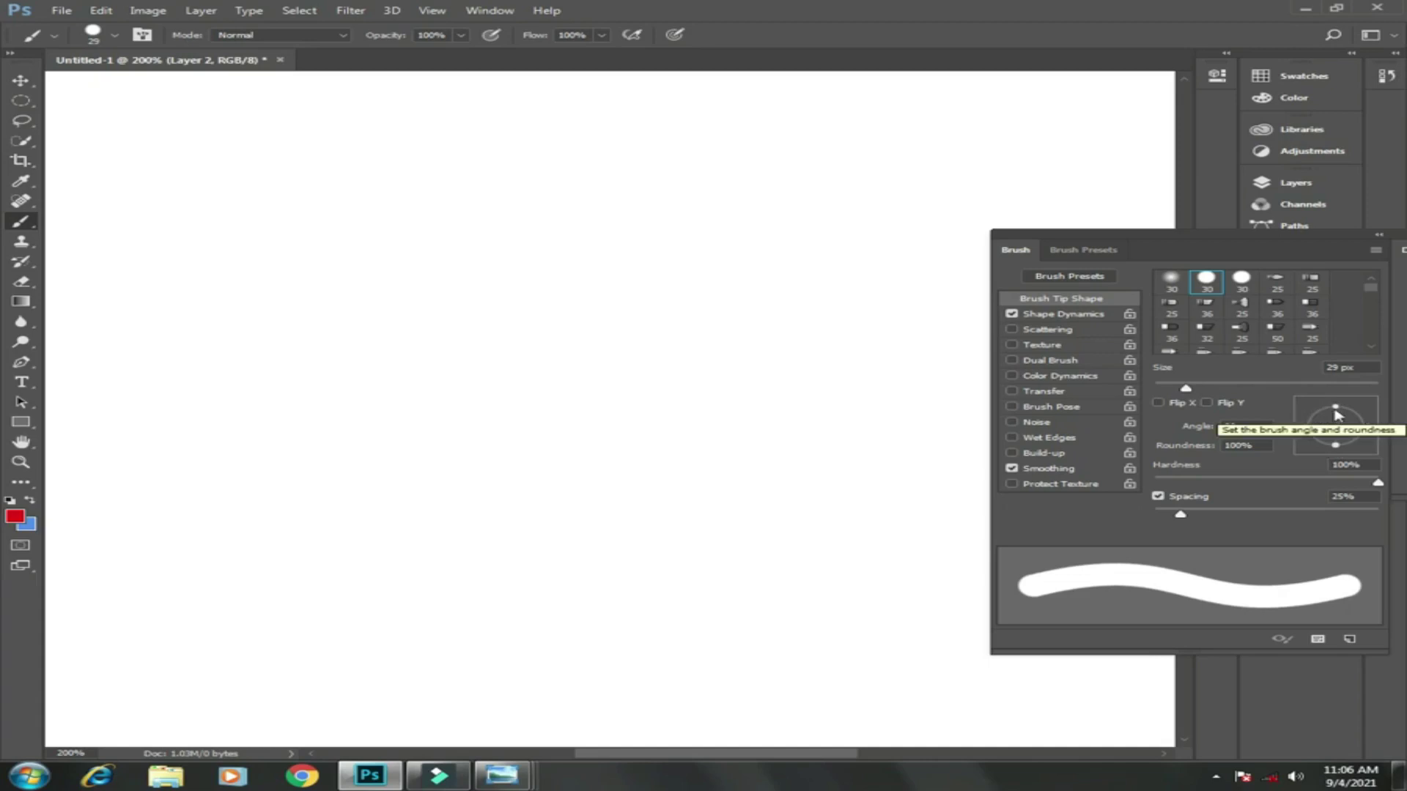
left_click_drag(1336, 407, 1335, 422)
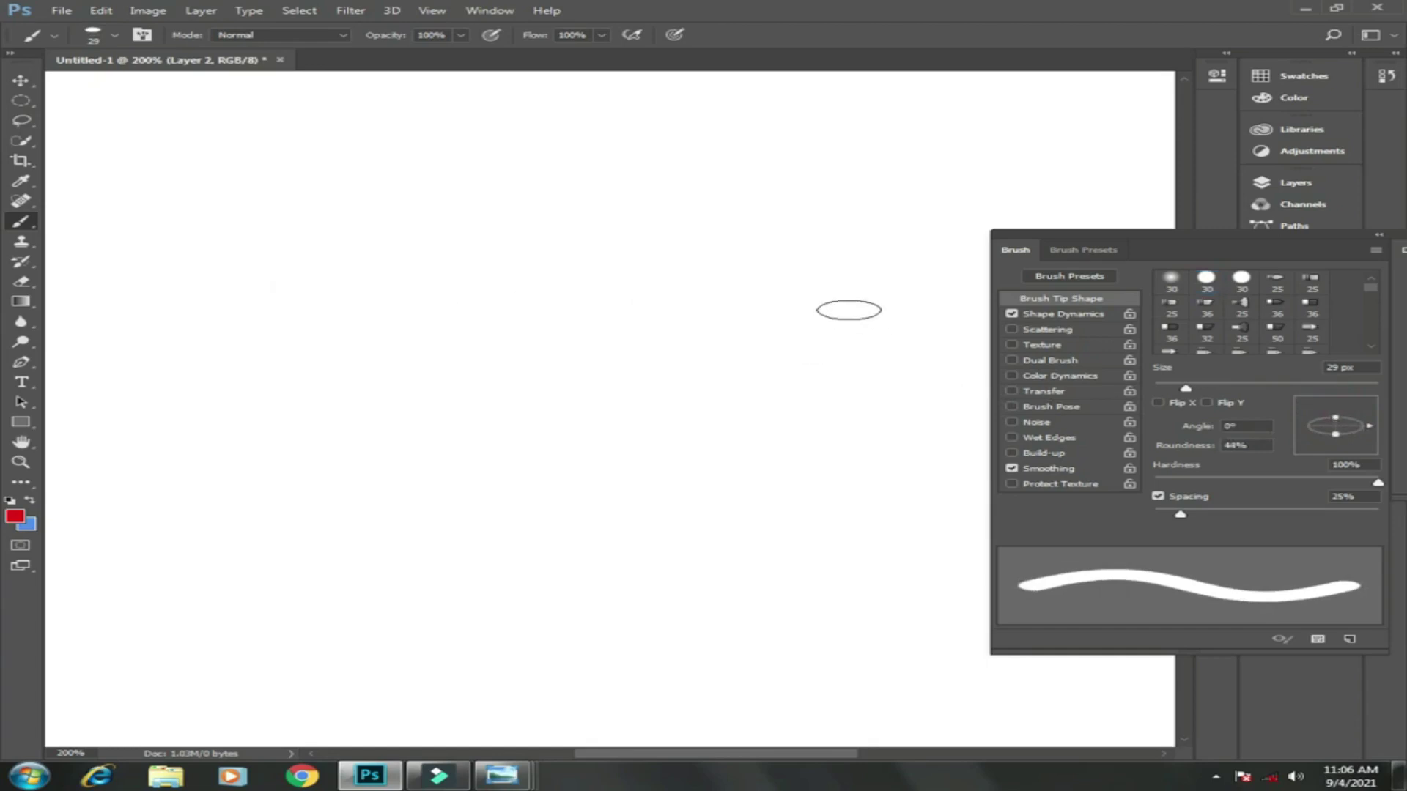
- Hand-letter a large red Urdu-script word across the canvas with the flattened brush tip
mouse_move(846, 304)
left_mouse_down()
mouse_move(850, 347)
mouse_move(822, 397)
mouse_move(702, 428)
mouse_move(647, 503)
mouse_move(530, 600)
mouse_move(392, 623)
left_mouse_up()
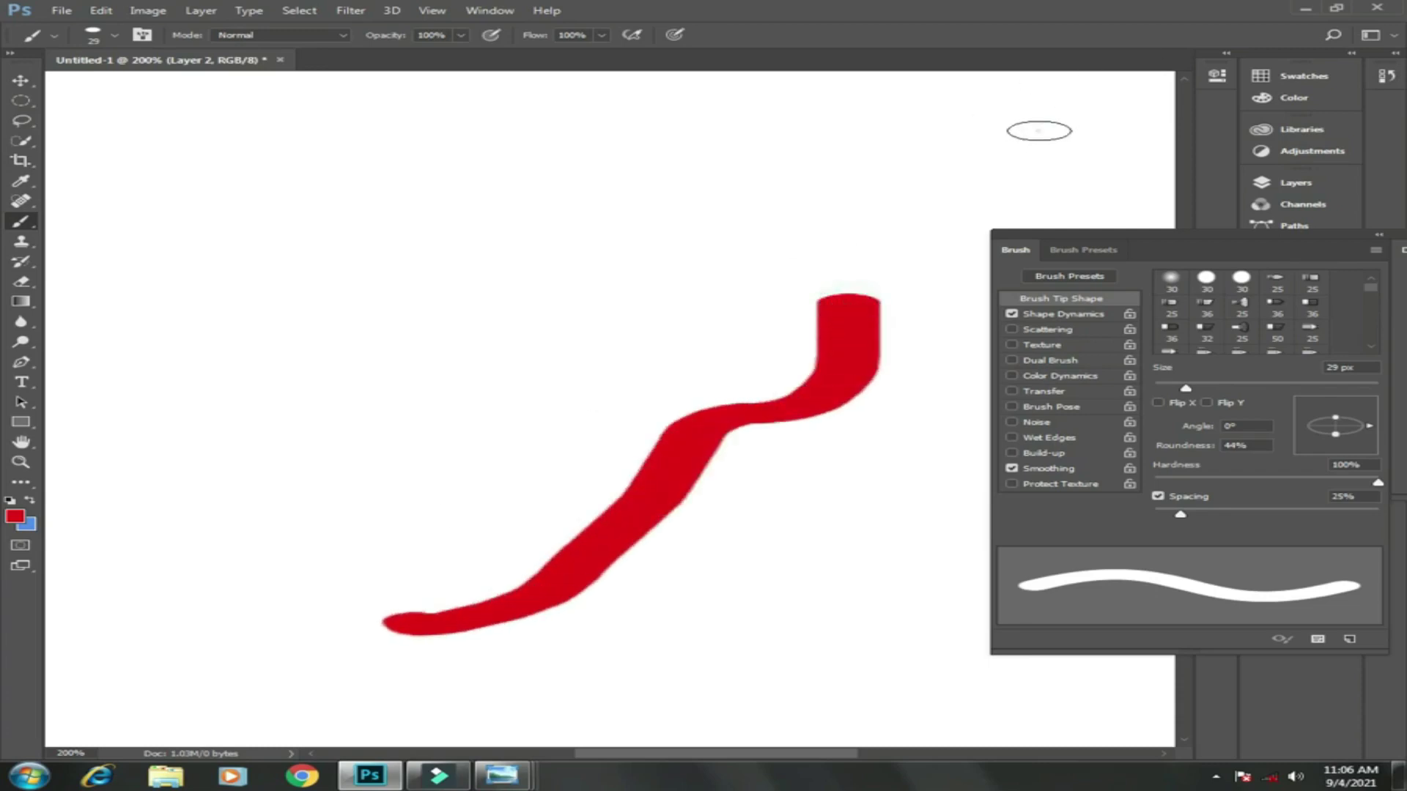
left_click_drag(1055, 130, 843, 275)
left_click_drag(934, 110, 781, 240)
left_click_drag(645, 236, 644, 365)
mouse_move(429, 402)
left_mouse_down()
mouse_move(433, 376)
mouse_move(503, 418)
mouse_move(409, 470)
mouse_move(252, 330)
mouse_move(210, 471)
mouse_move(179, 509)
mouse_move(62, 456)
left_mouse_up()
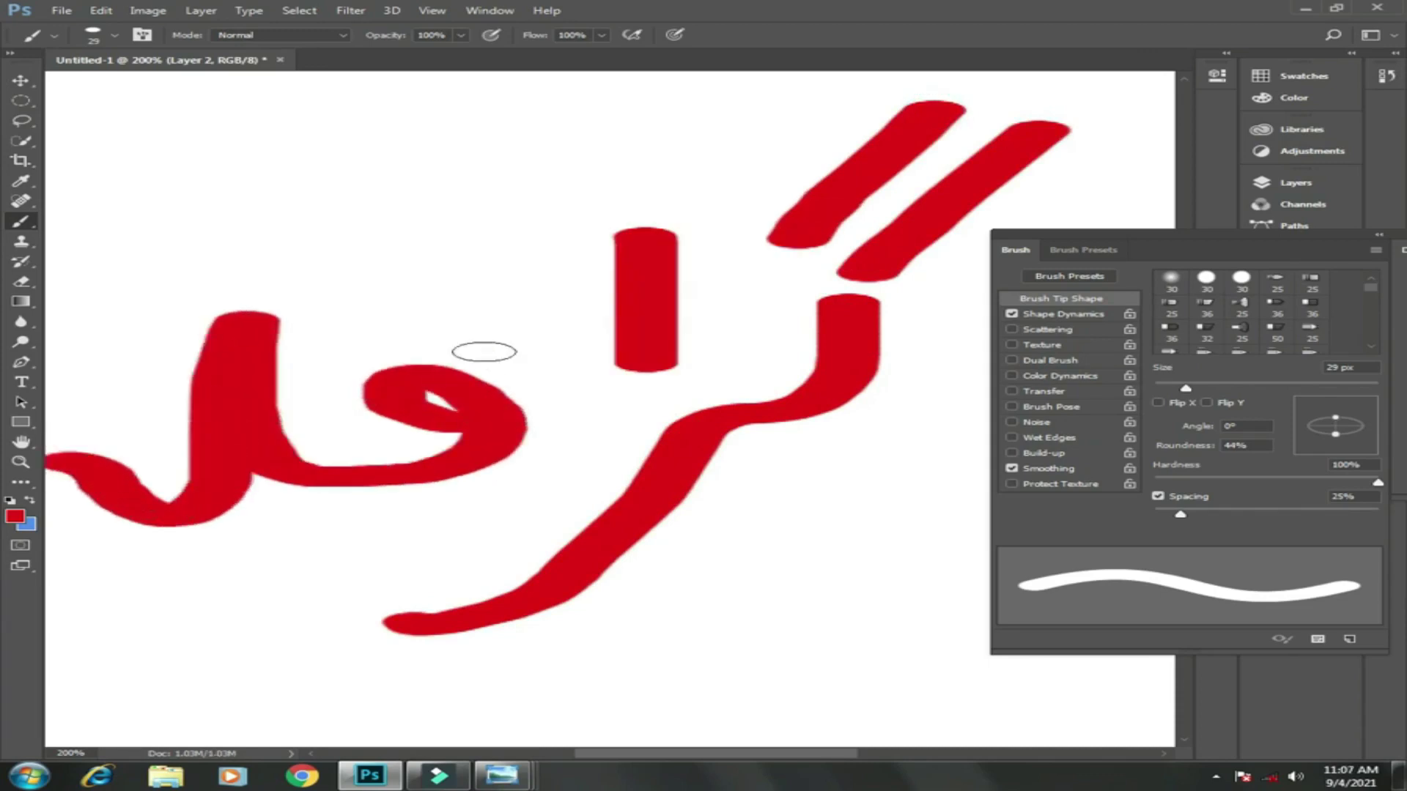
left_click_drag(428, 317, 429, 353)
left_click_drag(555, 131, 279, 303)
- Undo all the hand-lettering strokes to leave a blank canvas
key("ctrl+alt+z")
key("ctrl+alt+z")
key("ctrl+alt+z")
key("ctrl+alt+z")
key("ctrl+alt+z")
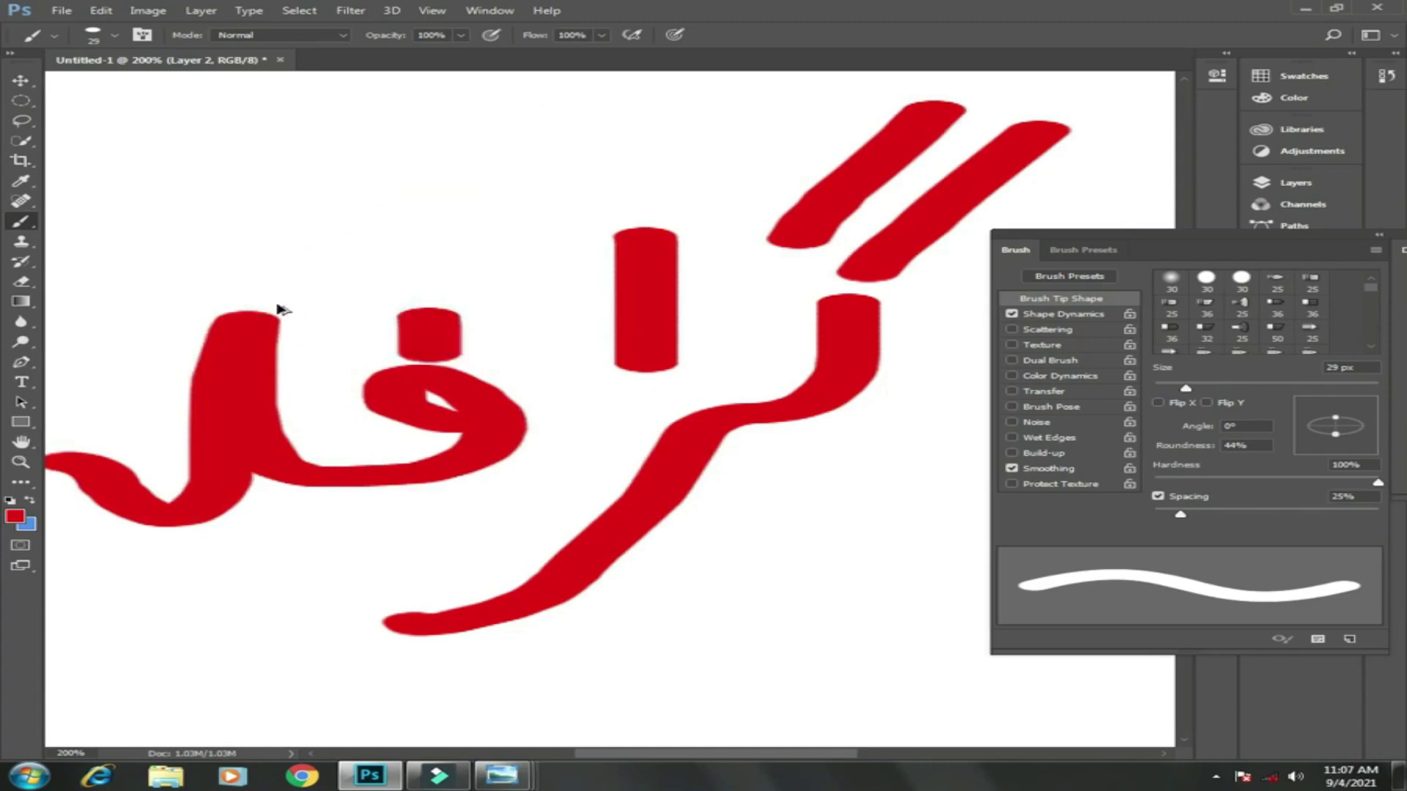
key("ctrl+alt+z")
key("ctrl+alt+z")
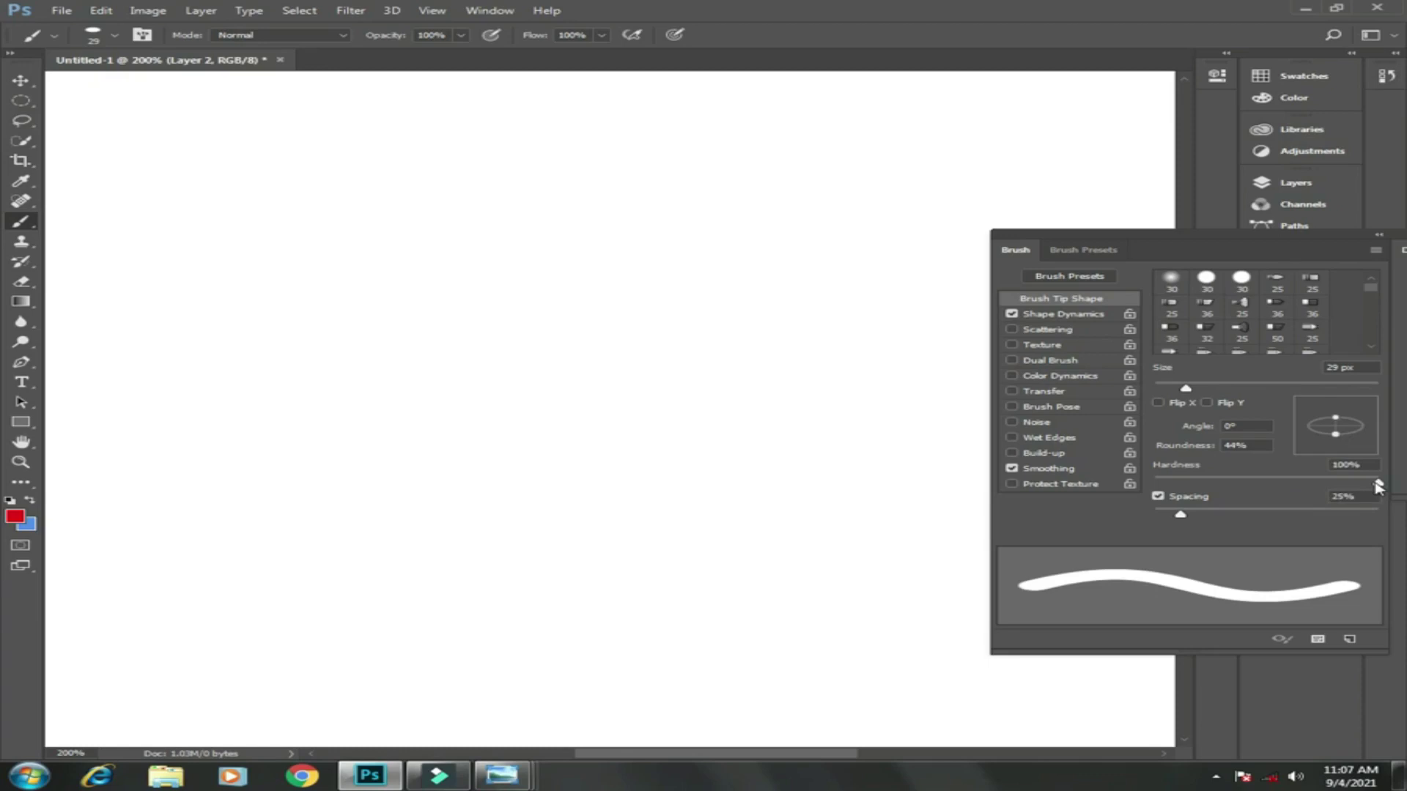
- Set the brush hardness to 23% and paint three short vertical soft-edged strokes near the canvas centre
left_click_drag(1378, 485, 1205, 484)
left_click_drag(571, 384, 558, 526)
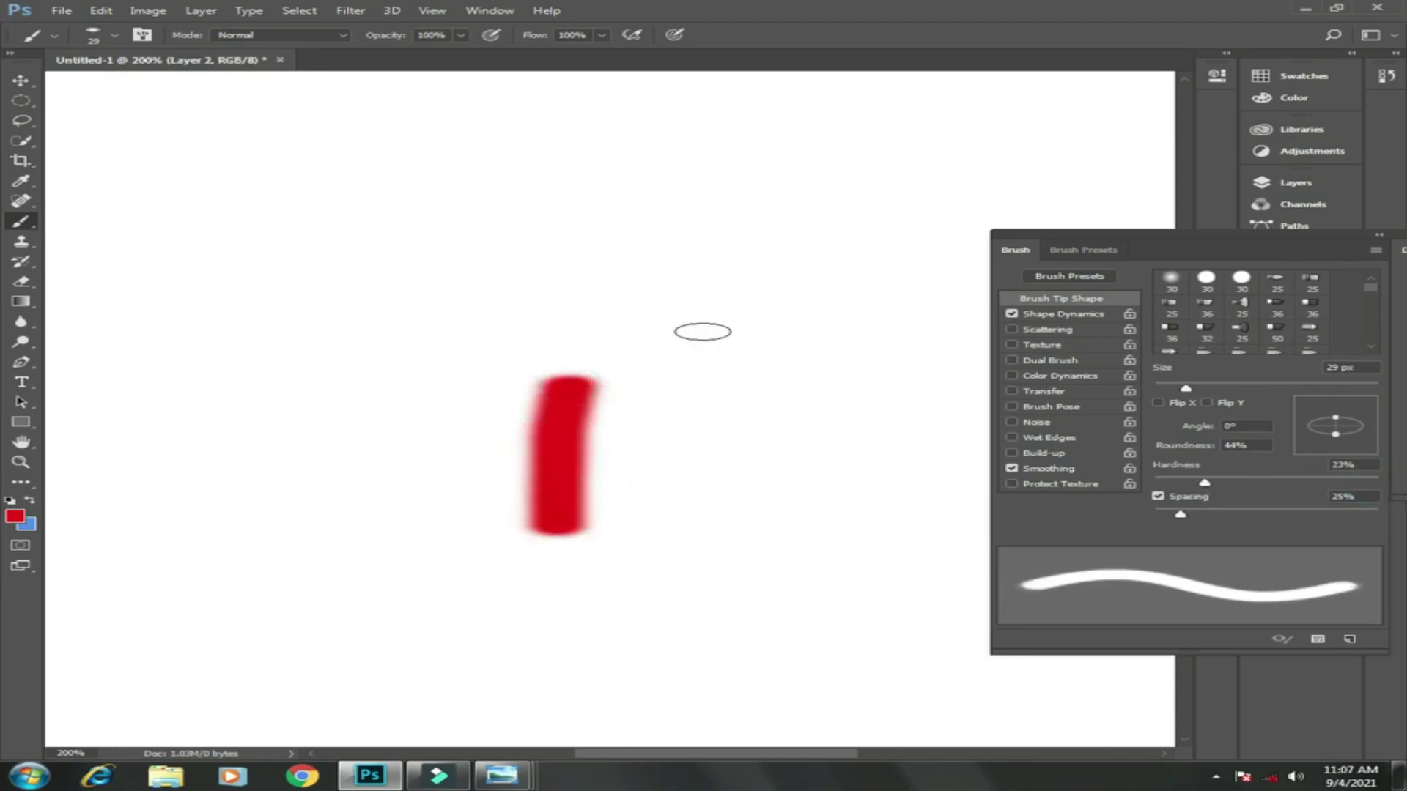
left_click_drag(703, 327, 703, 486)
left_click_drag(849, 297, 849, 429)
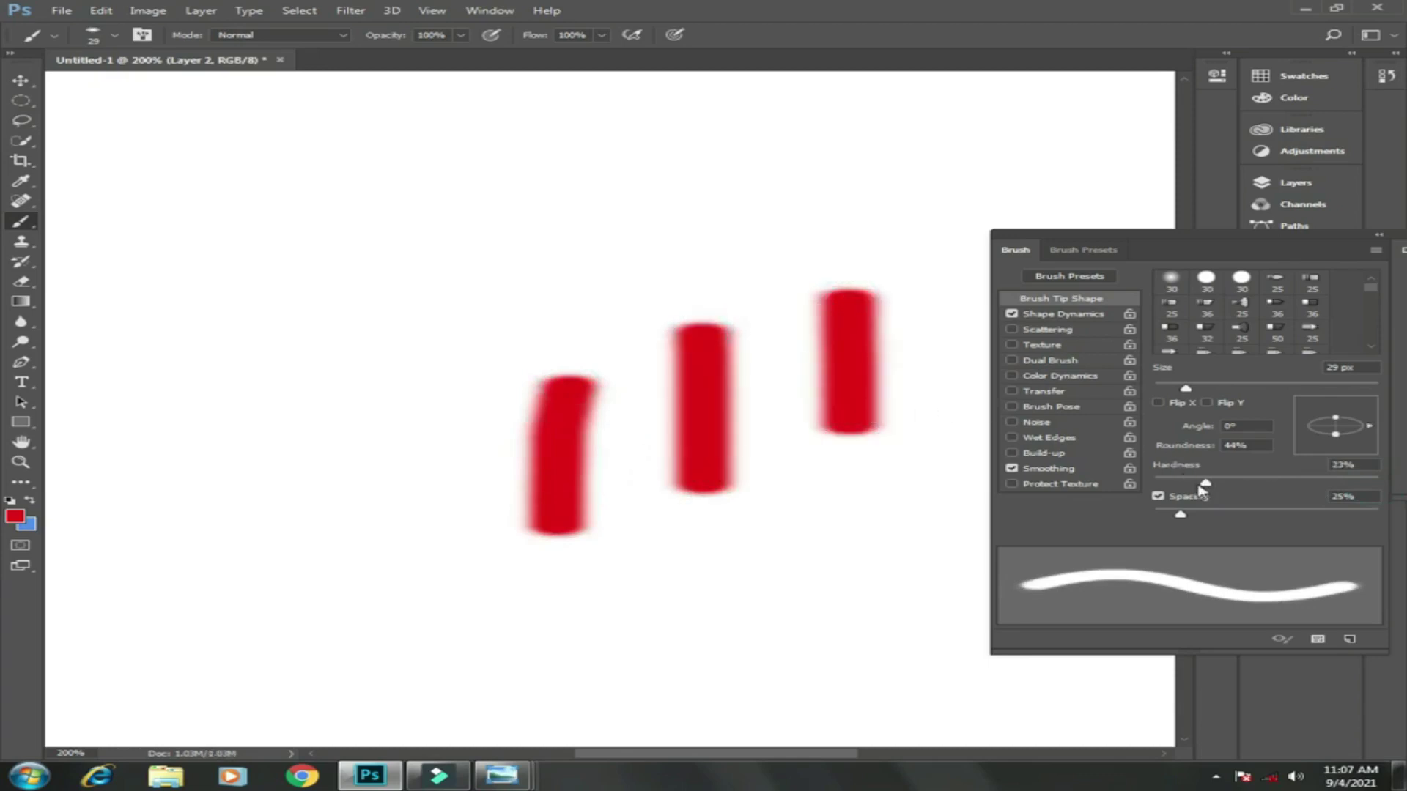
- Set the brush hardness to 100% and paint five short hard-edged strokes beside and above the soft ones
left_click_drag(1205, 484, 1390, 483)
left_click_drag(393, 327, 393, 492)
left_click_drag(311, 252, 290, 430)
left_click_drag(492, 207, 500, 293)
left_click_drag(617, 169, 627, 236)
left_click_drag(697, 170, 724, 236)
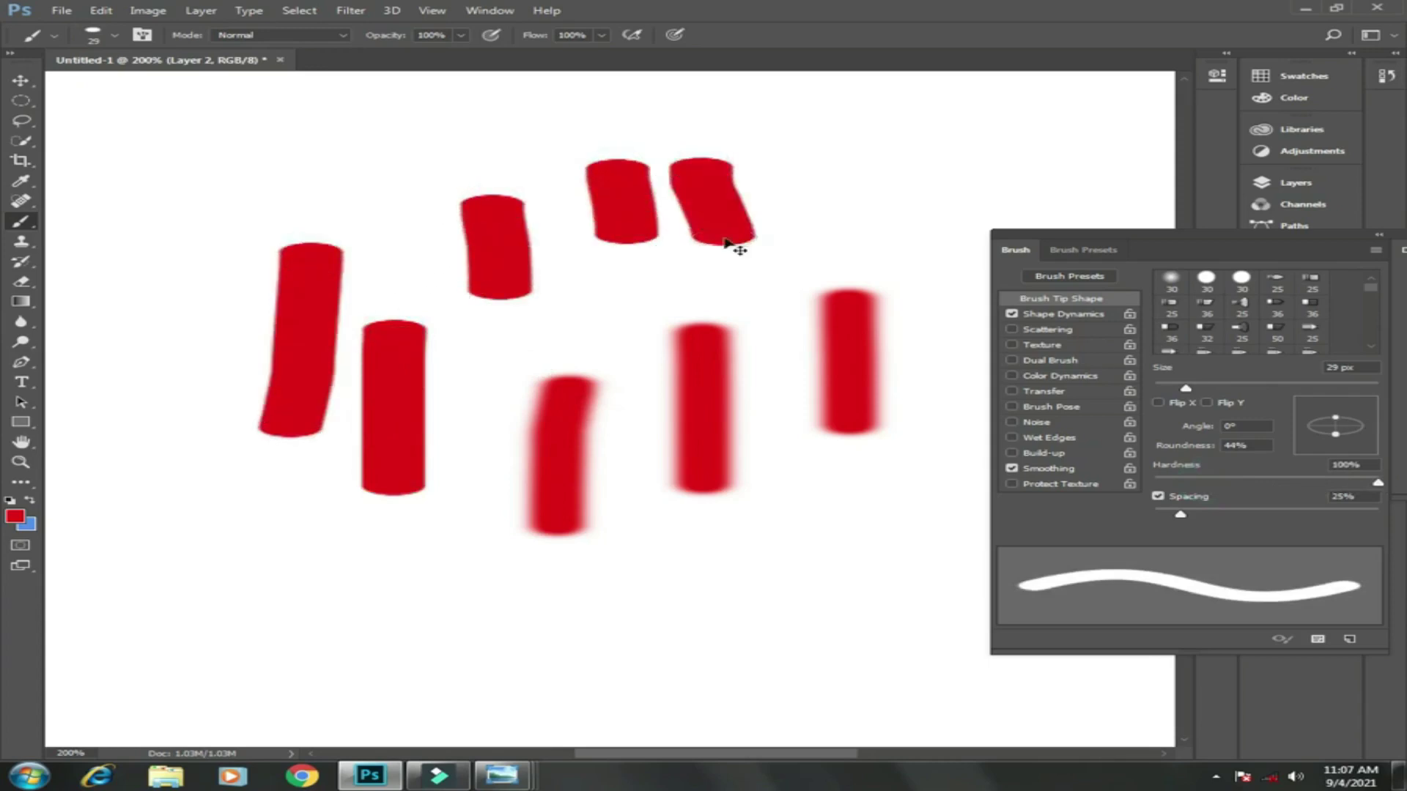
- Undo all the hardness comparison strokes to leave a blank canvas
key("ctrl+alt+z")
key("ctrl+alt+z")
key("ctrl+alt+z")
key("ctrl+alt+z")
key("ctrl+alt+z")
key("ctrl+alt+z")
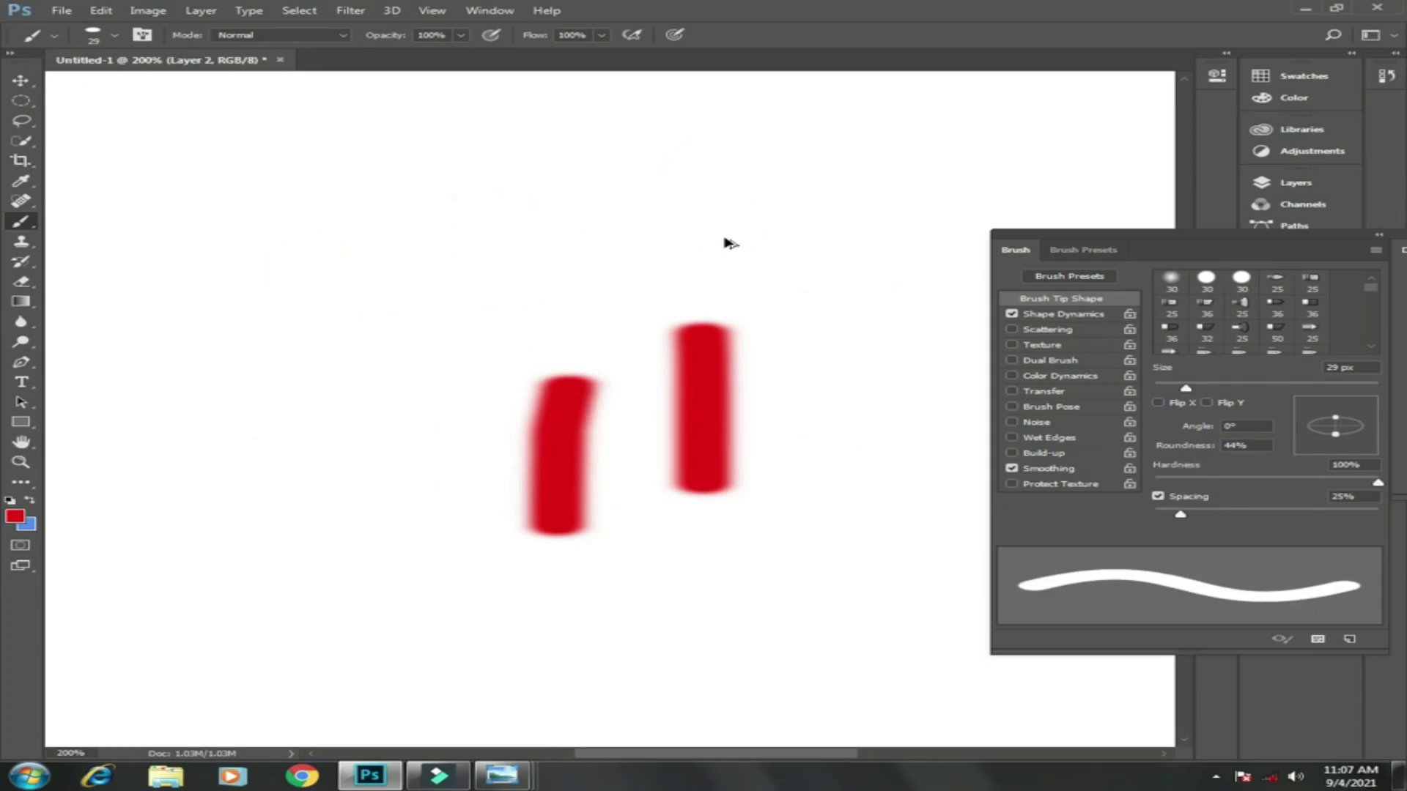
key("ctrl+alt+z")
key("ctrl+alt+z")
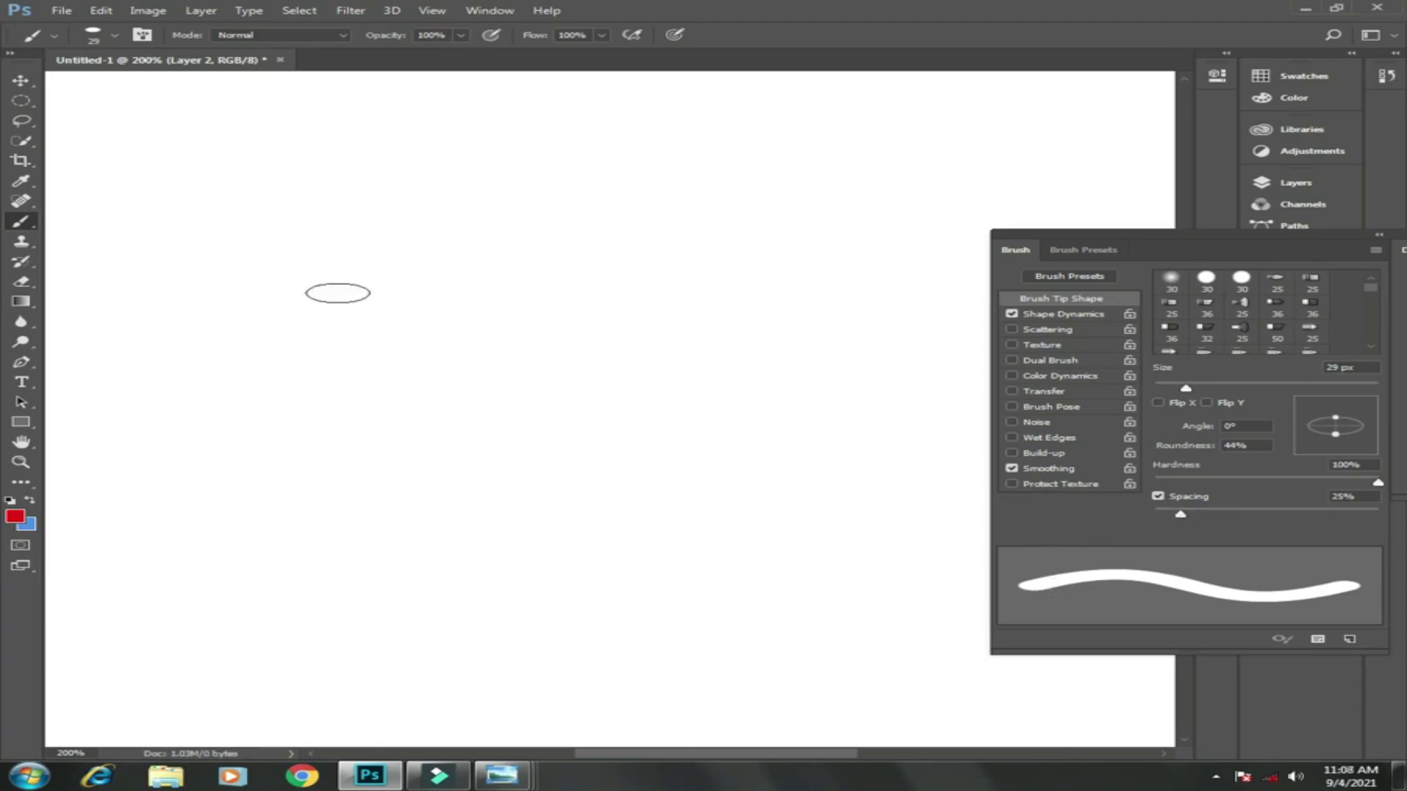
- Paint a long red diagonal stroke, a descending row of five separate oval stamps and a second long stroke beside them
left_click_drag(181, 255, 601, 577)
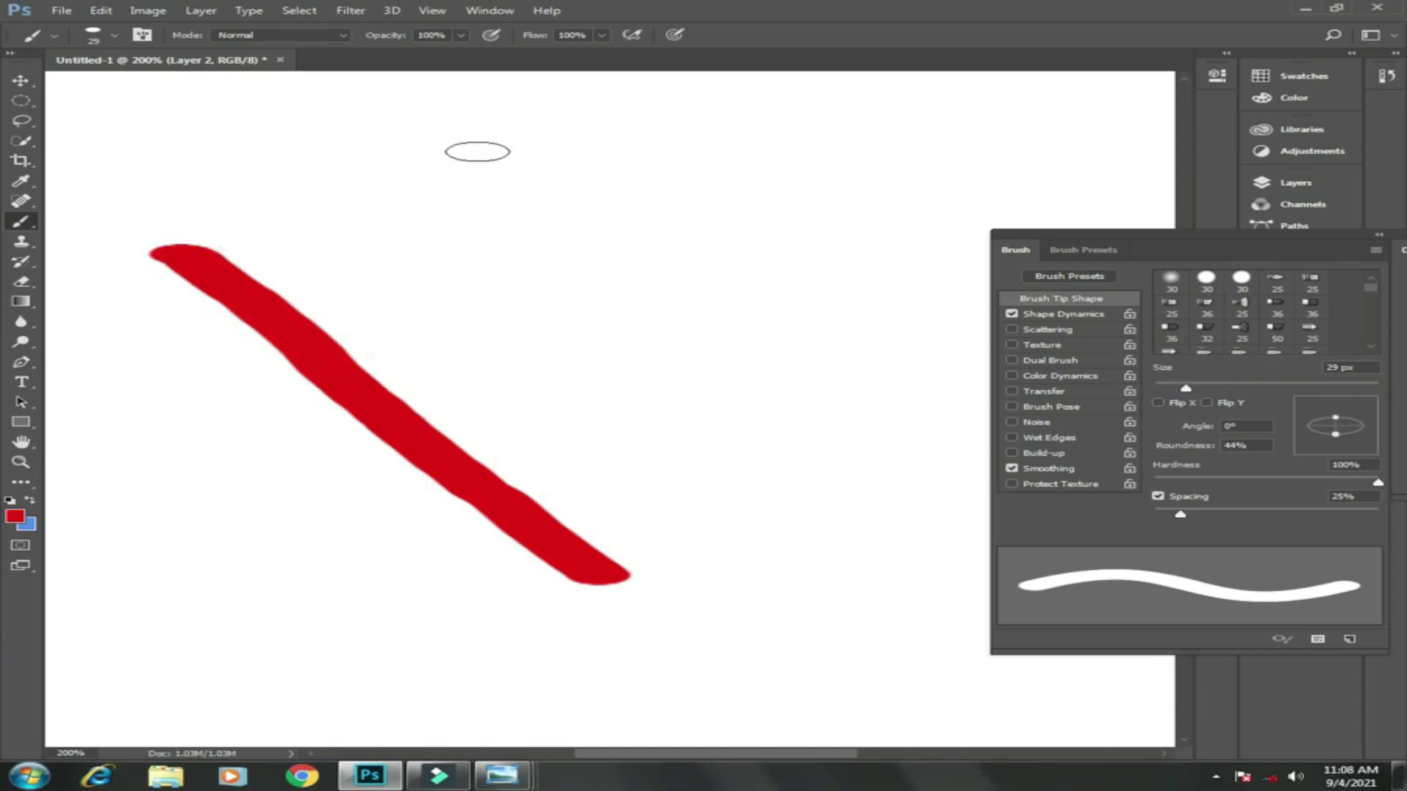
left_click(477, 152)
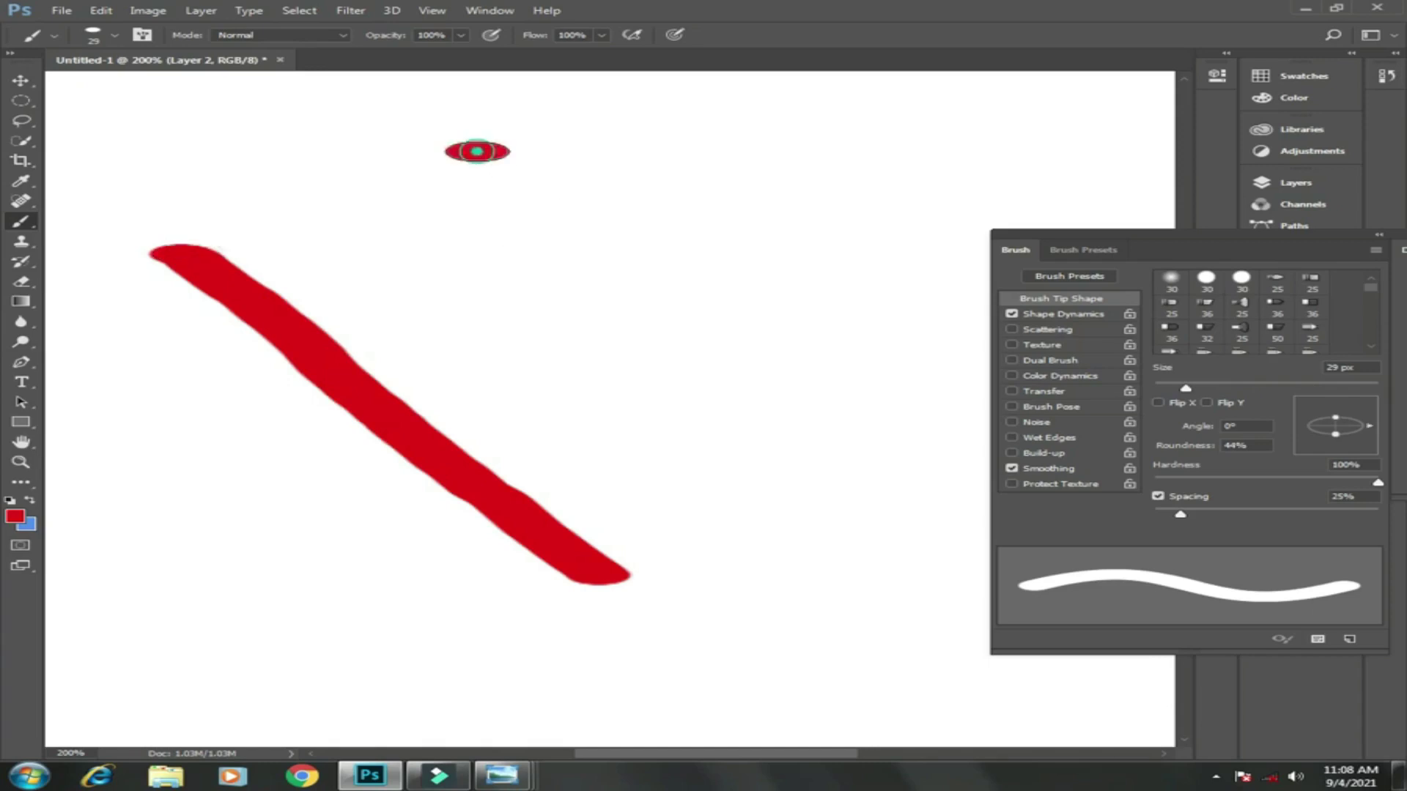
left_click(484, 187)
left_click(521, 235)
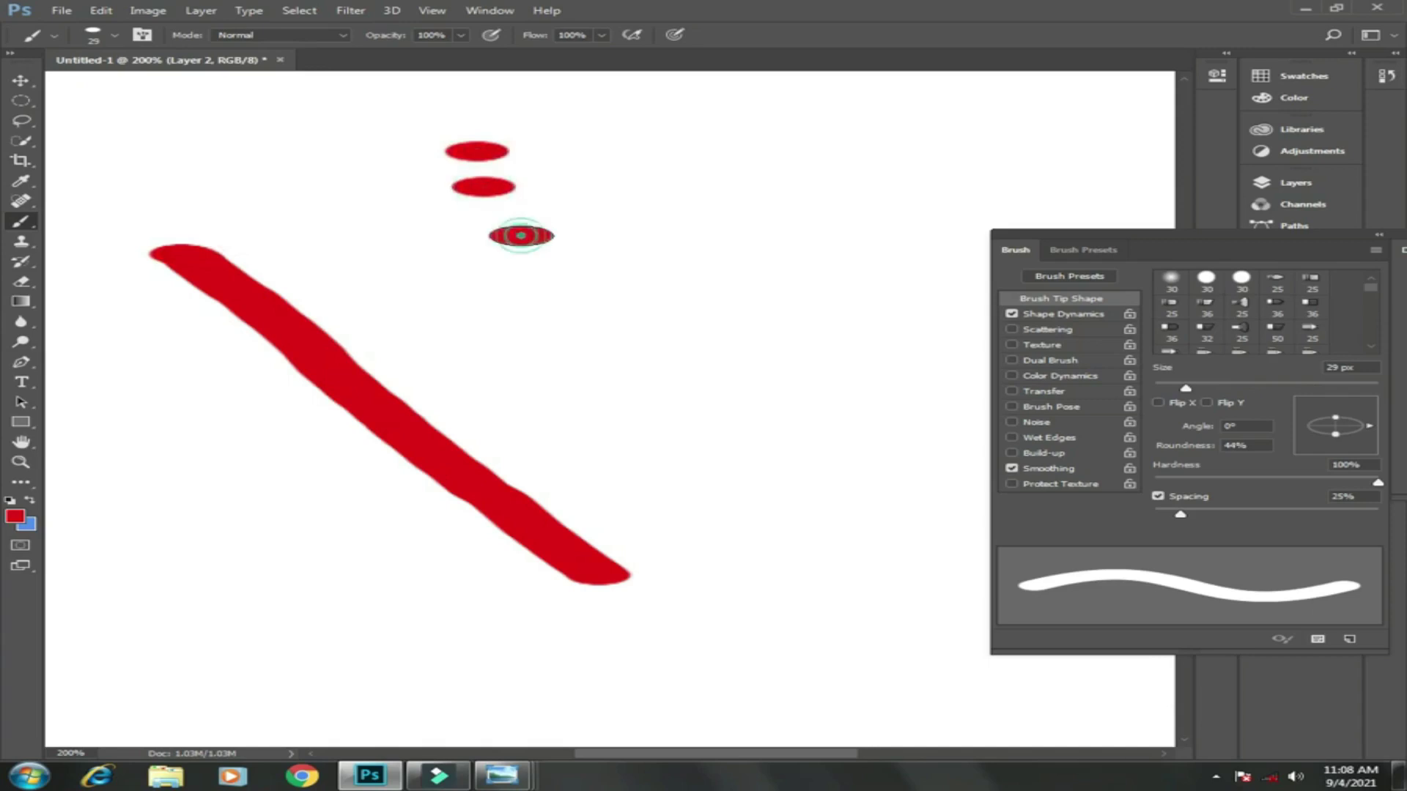
left_click(544, 278)
left_click(603, 338)
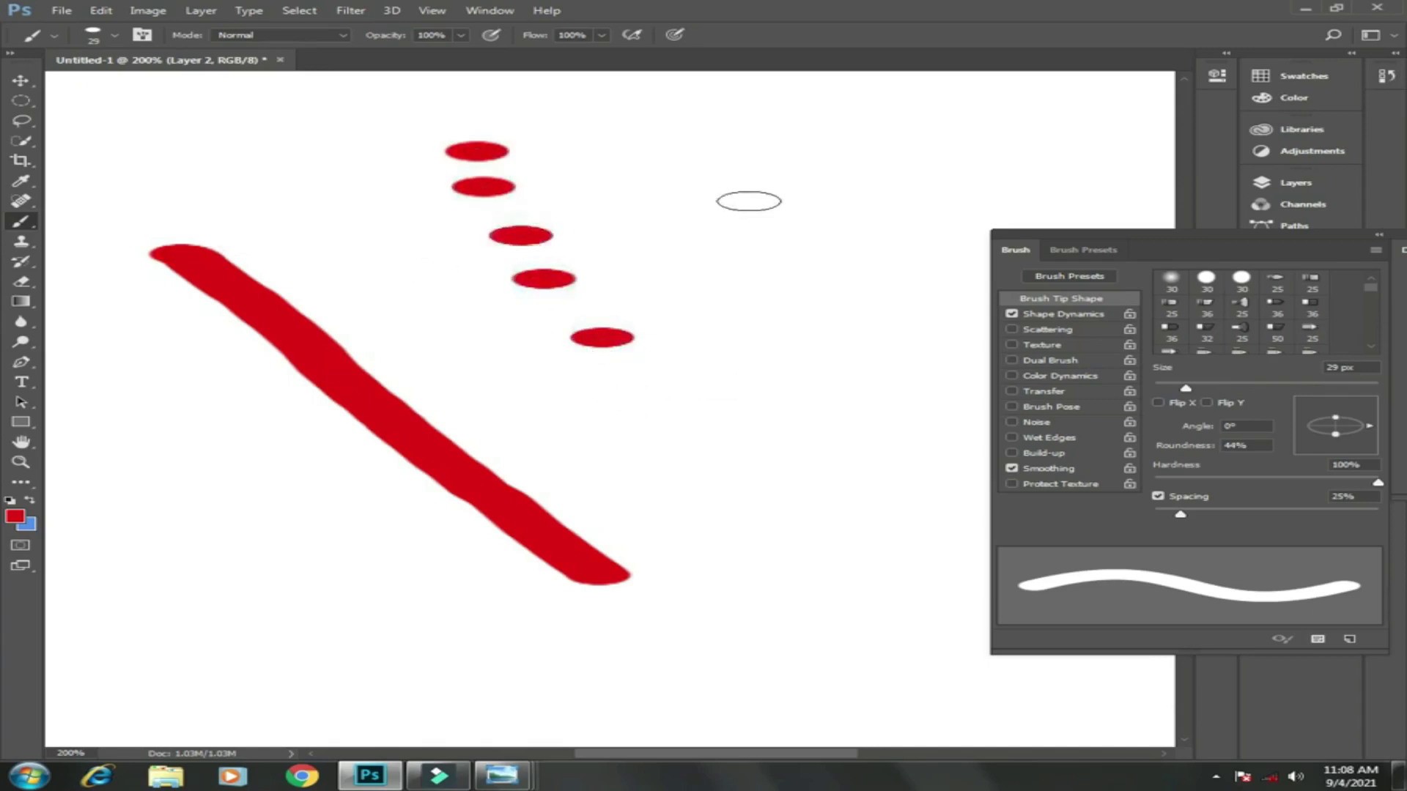
mouse_move(667, 134)
left_mouse_down()
mouse_move(825, 344)
mouse_move(885, 455)
mouse_move(903, 583)
left_mouse_up()
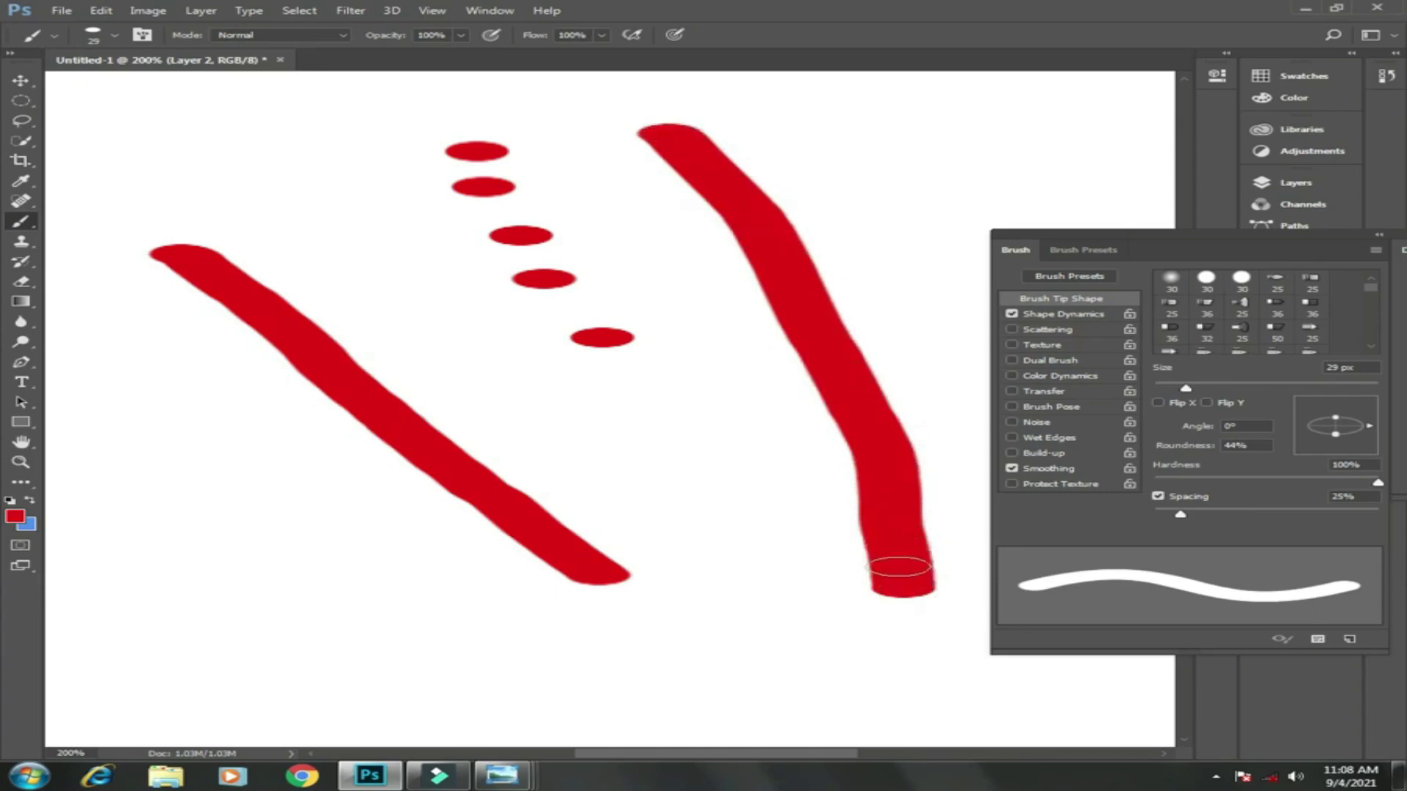
- Set the brush spacing to 425% and paint four descending rows of widely separated oval dots around the existing strokes
left_click_drag(1180, 516, 1348, 517)
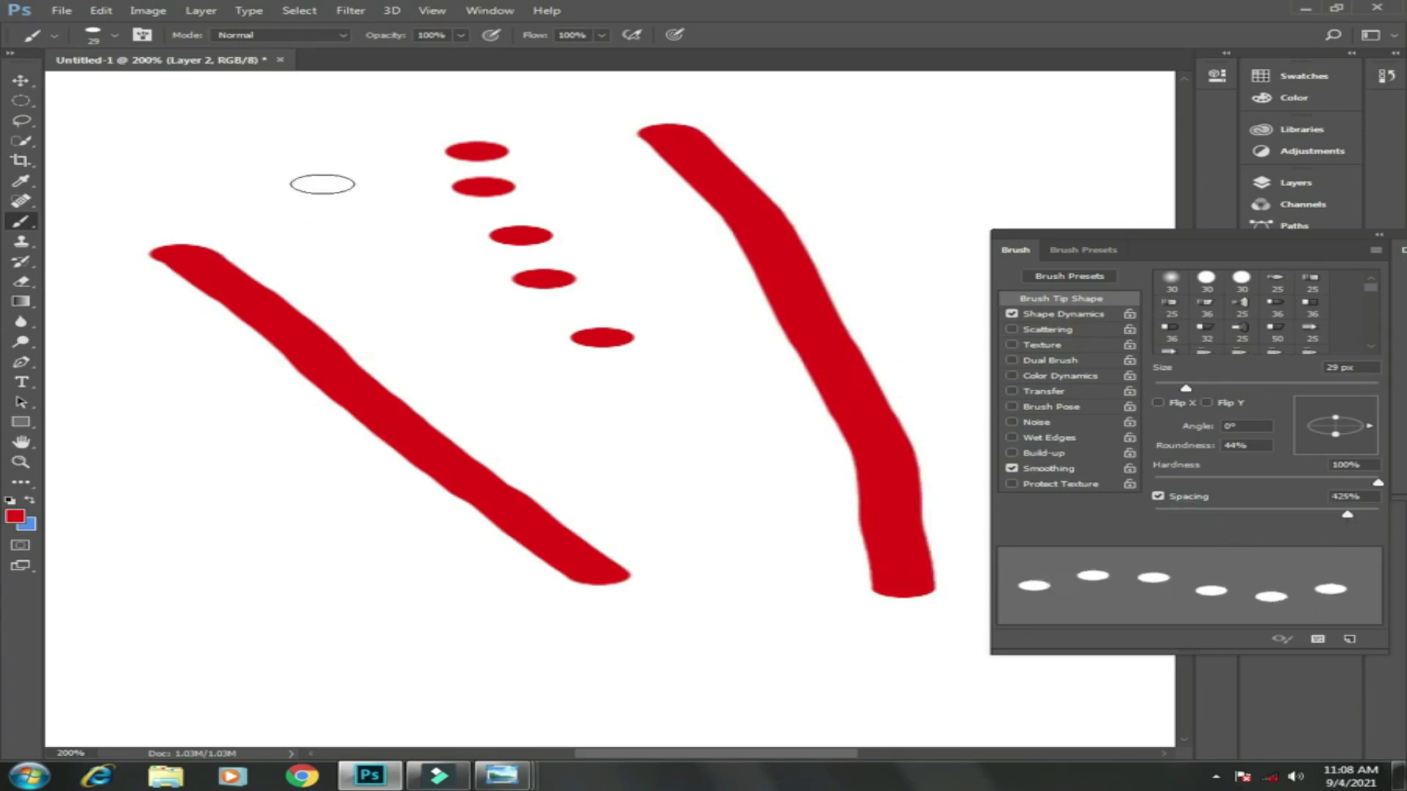
left_click(331, 151)
left_click_drag(389, 235, 745, 606)
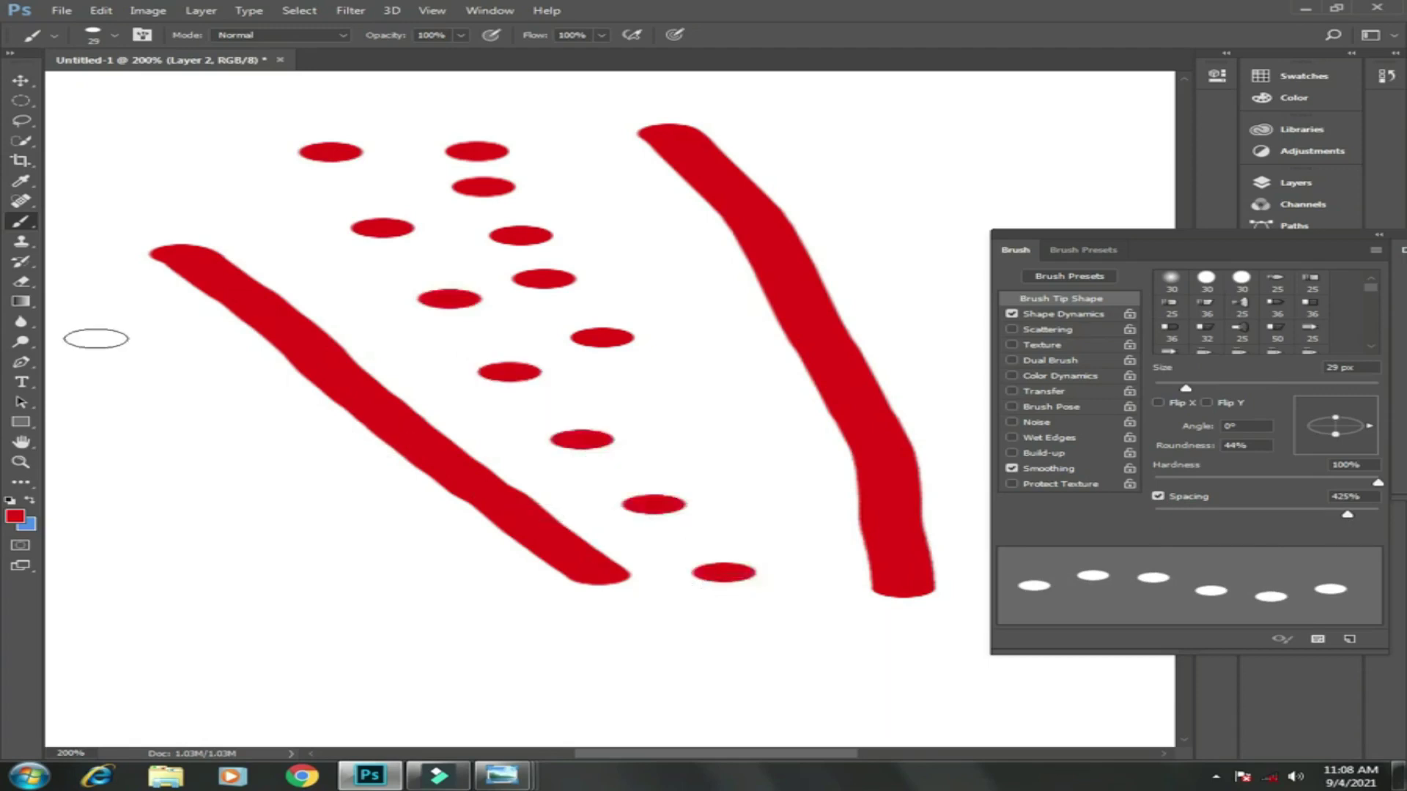
left_click_drag(93, 319, 482, 648)
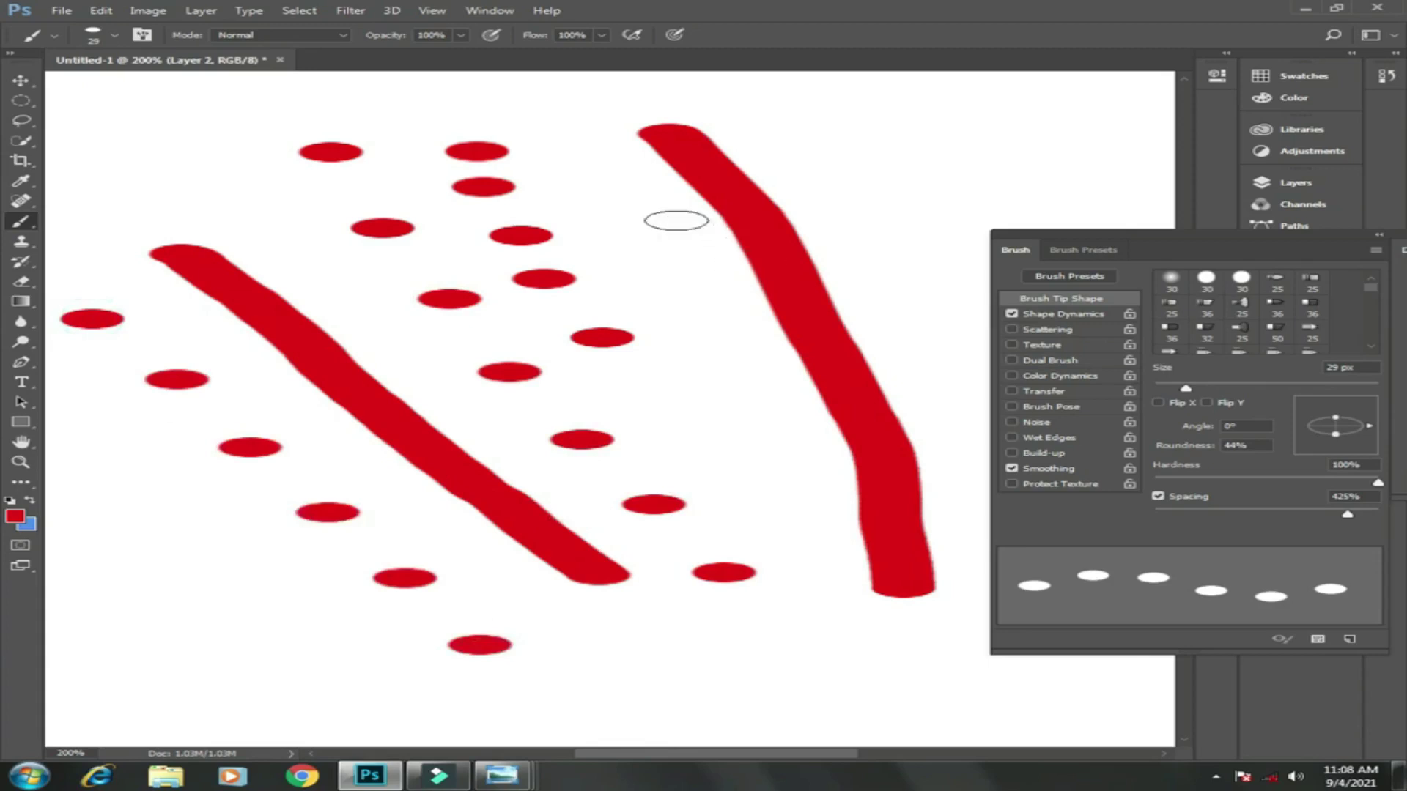
left_click_drag(675, 220, 801, 506)
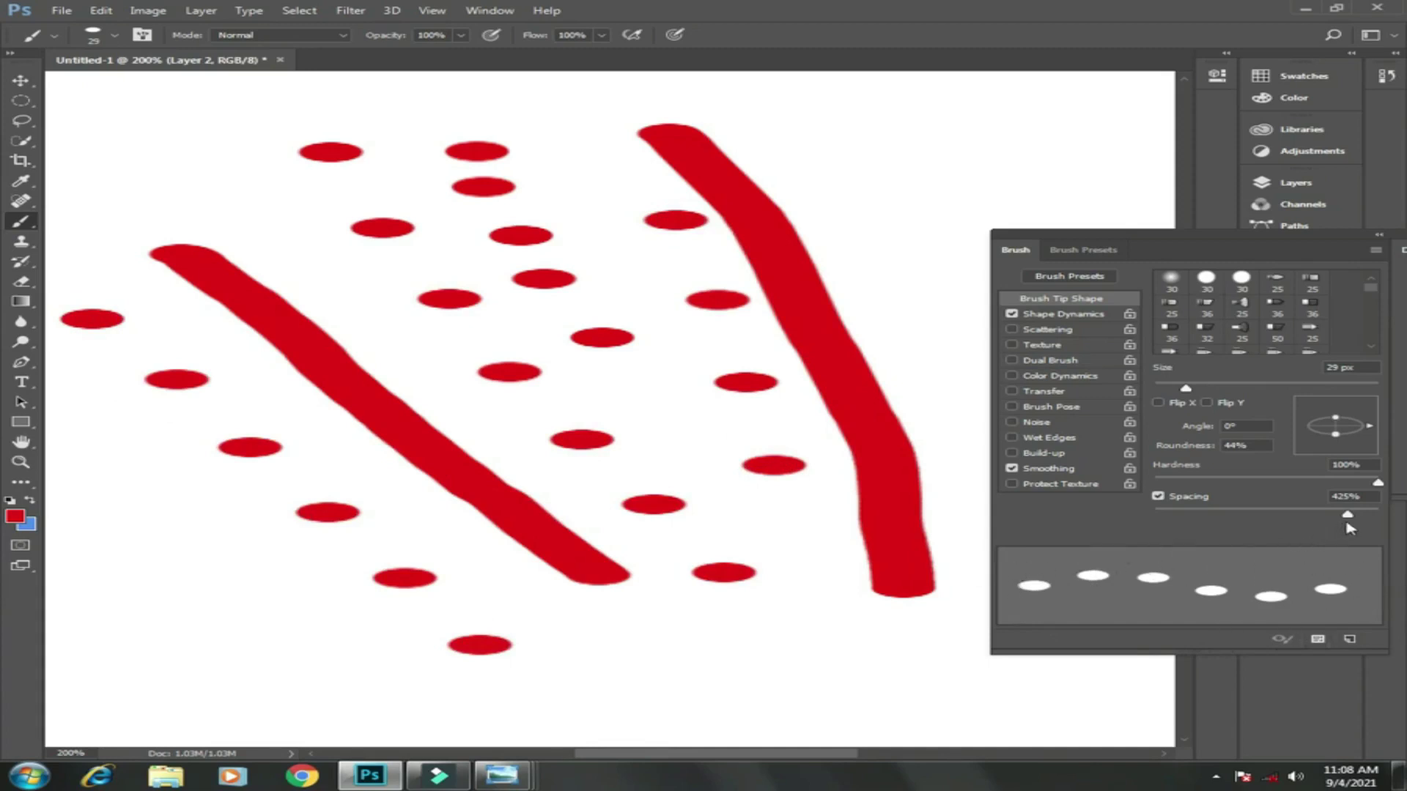
- Reduce the brush spacing to 337% and undo all the spacing test strokes to leave a blank canvas
mouse_move(1347, 517)
left_mouse_down()
mouse_move(1318, 525)
mouse_move(1339, 521)
left_mouse_up()
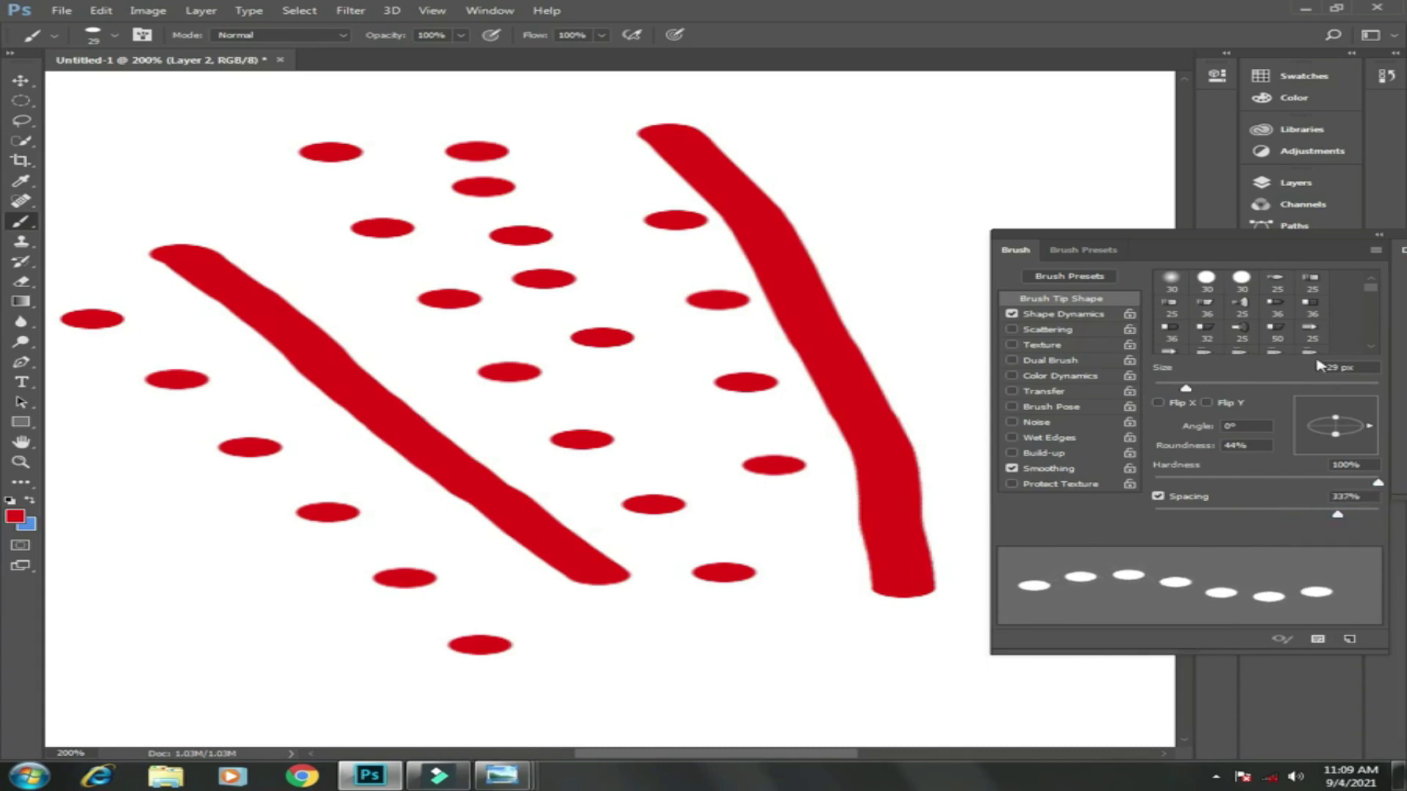
key("ctrl+z")
key("ctrl+alt+z")
key("ctrl+alt+z")
key("ctrl+alt+z")
key("ctrl+alt+z")
key("ctrl+alt+z")
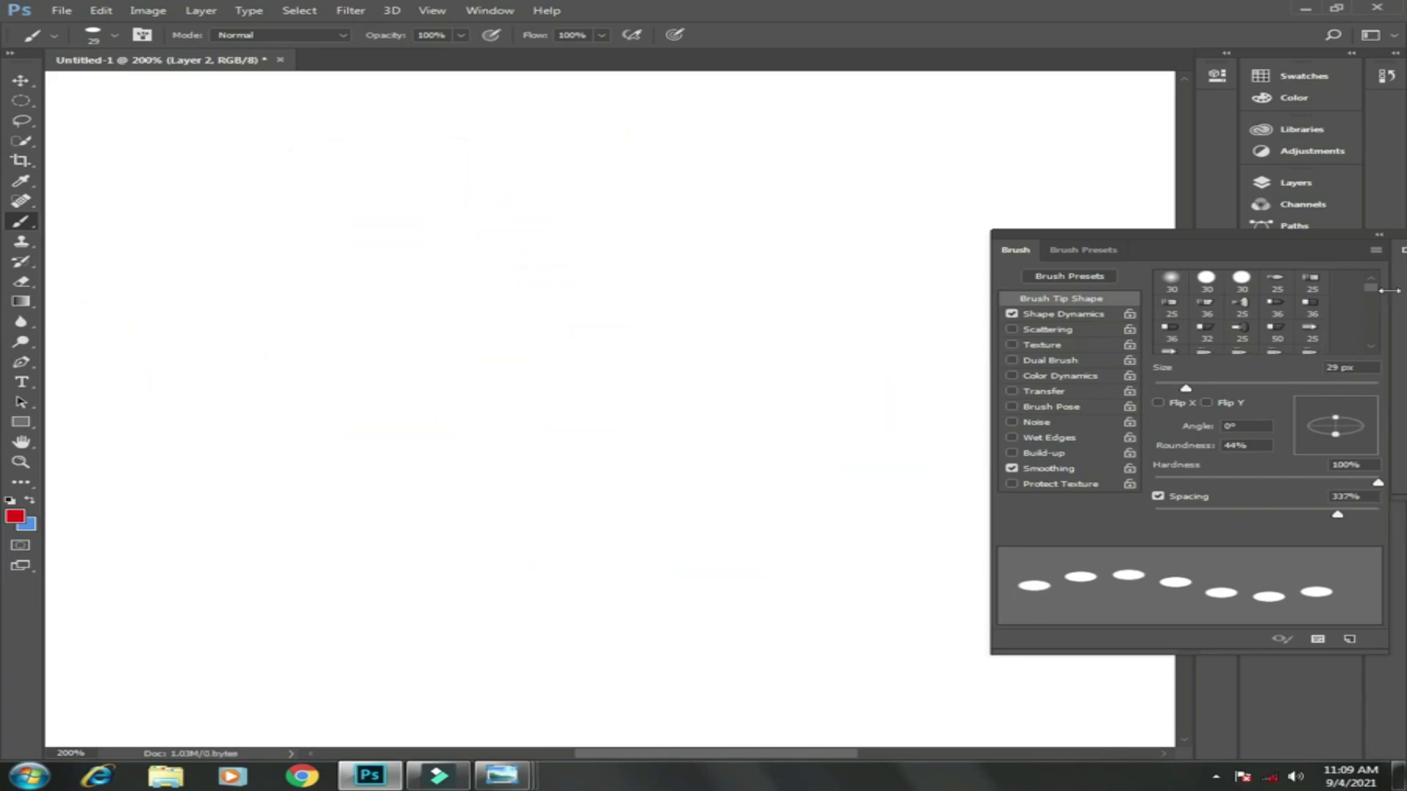
- Choose the 74 px maple leaf brush tip and stamp eleven separate red leaves across the canvas
left_click_drag(1381, 297, 1382, 314)
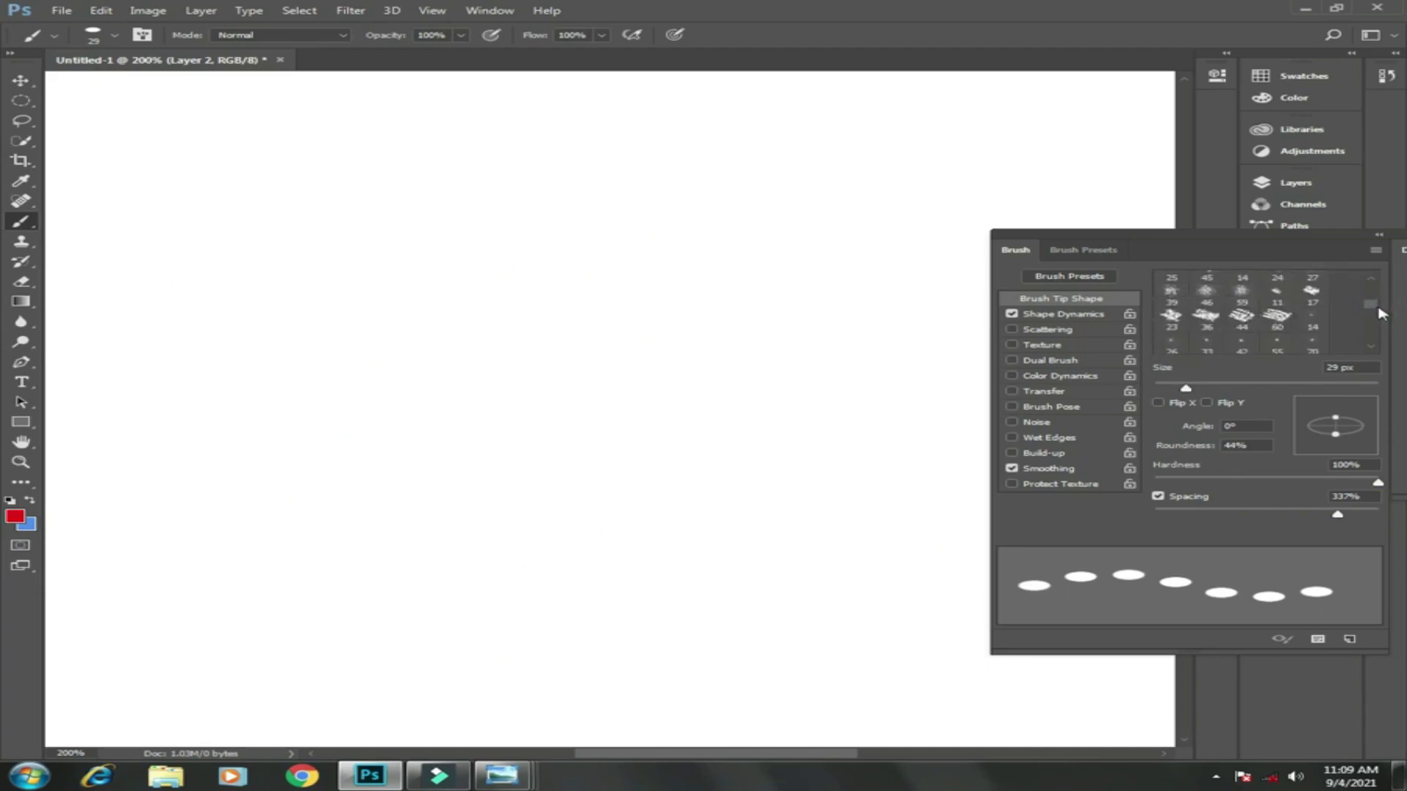
left_click_drag(1380, 308, 1385, 315)
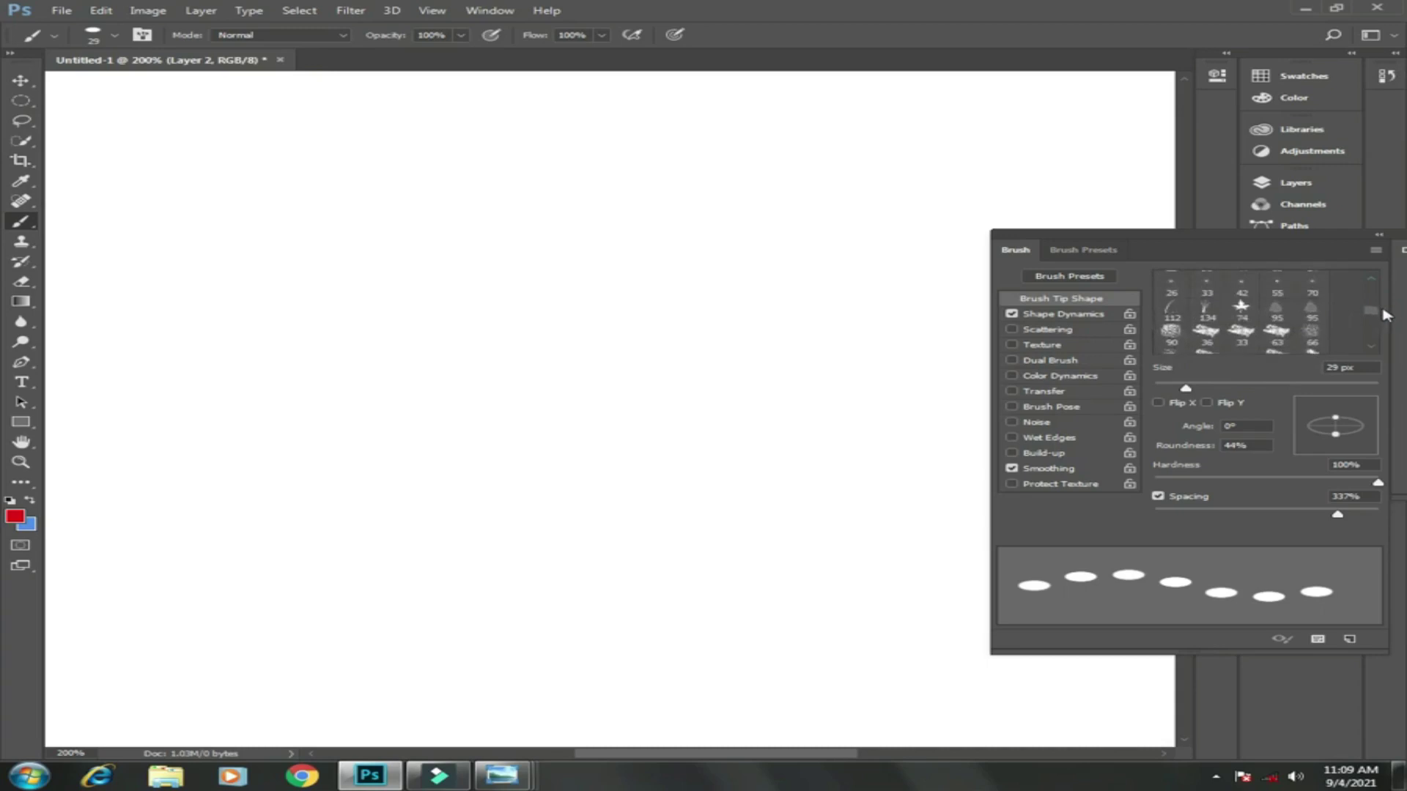
left_click(1242, 309)
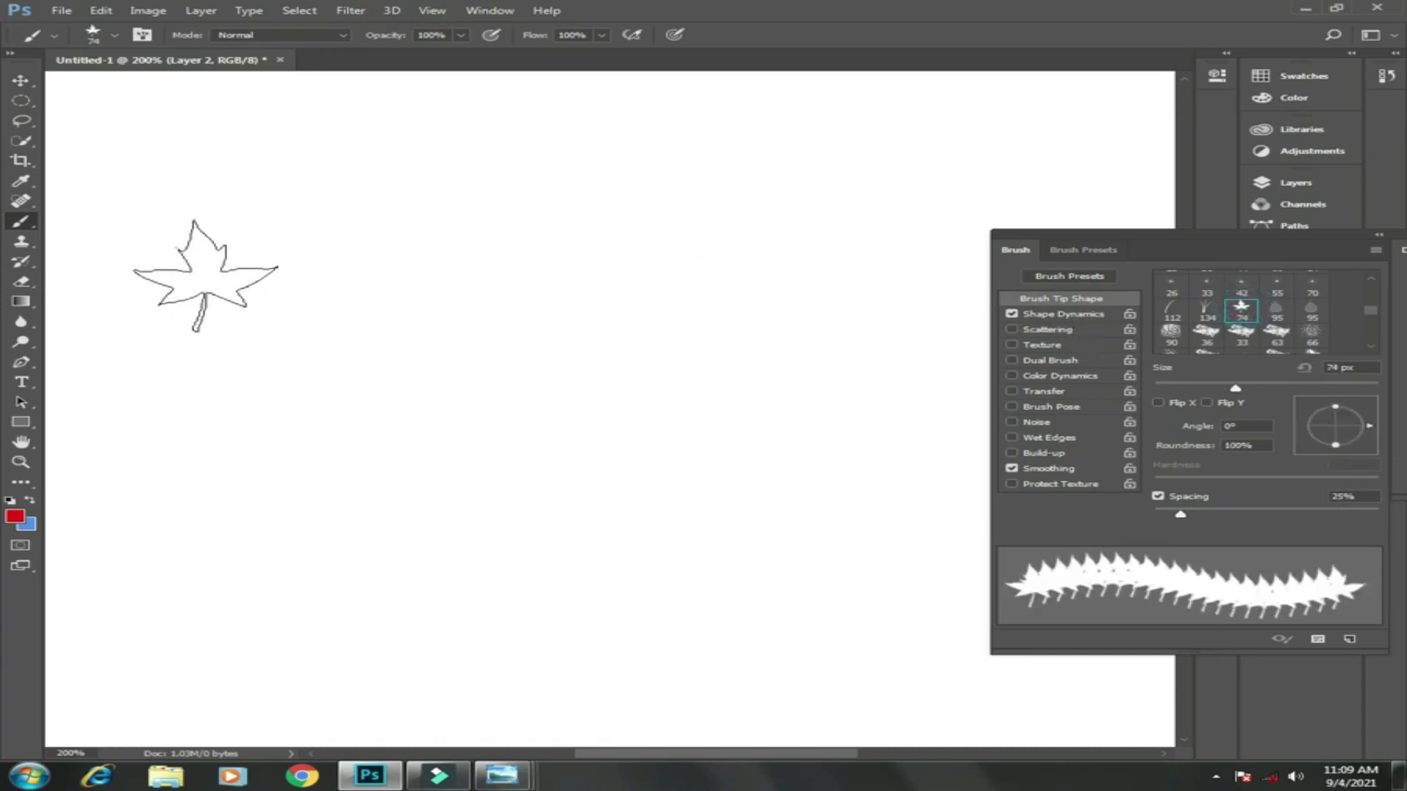
left_click(205, 275)
left_click(382, 274)
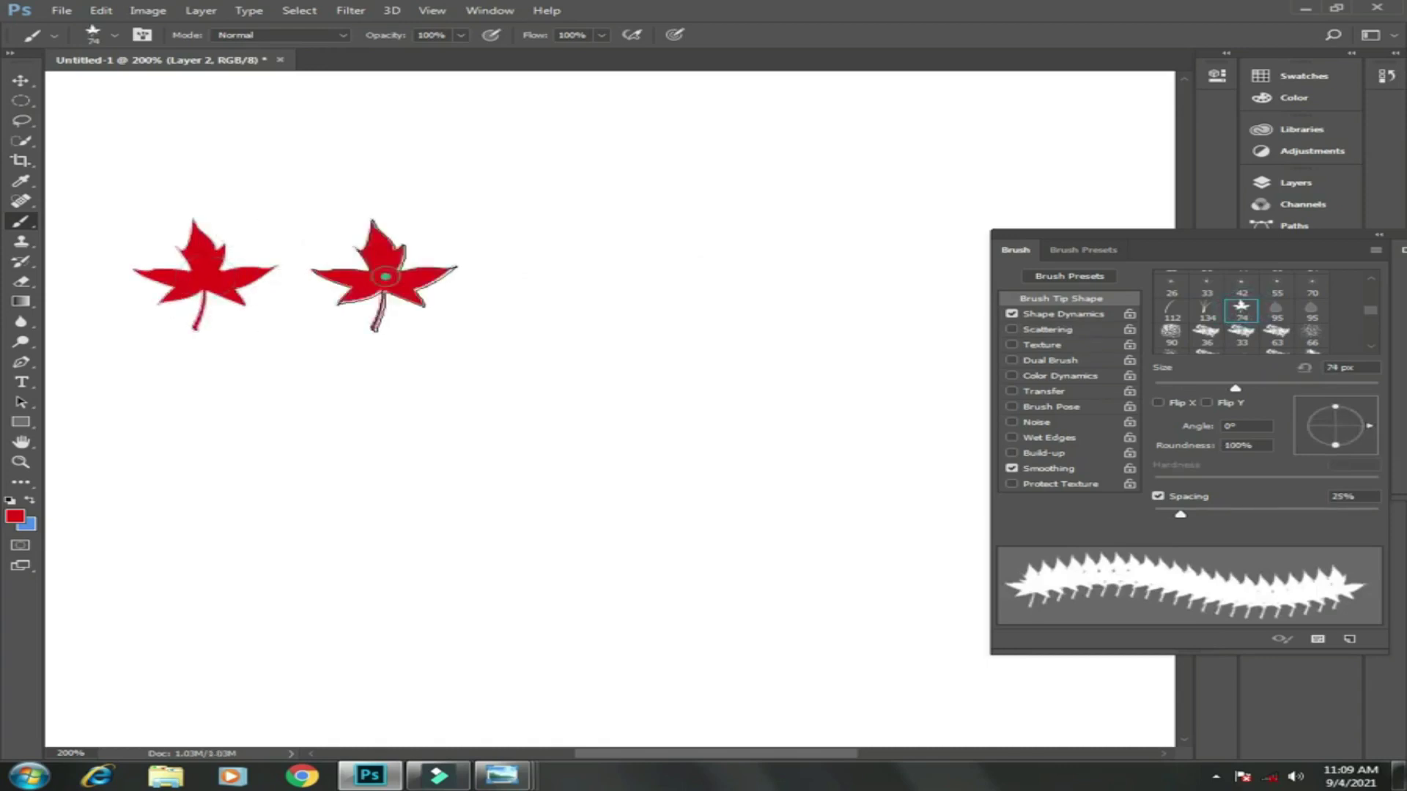
left_click(339, 405)
left_click(519, 425)
left_click(680, 291)
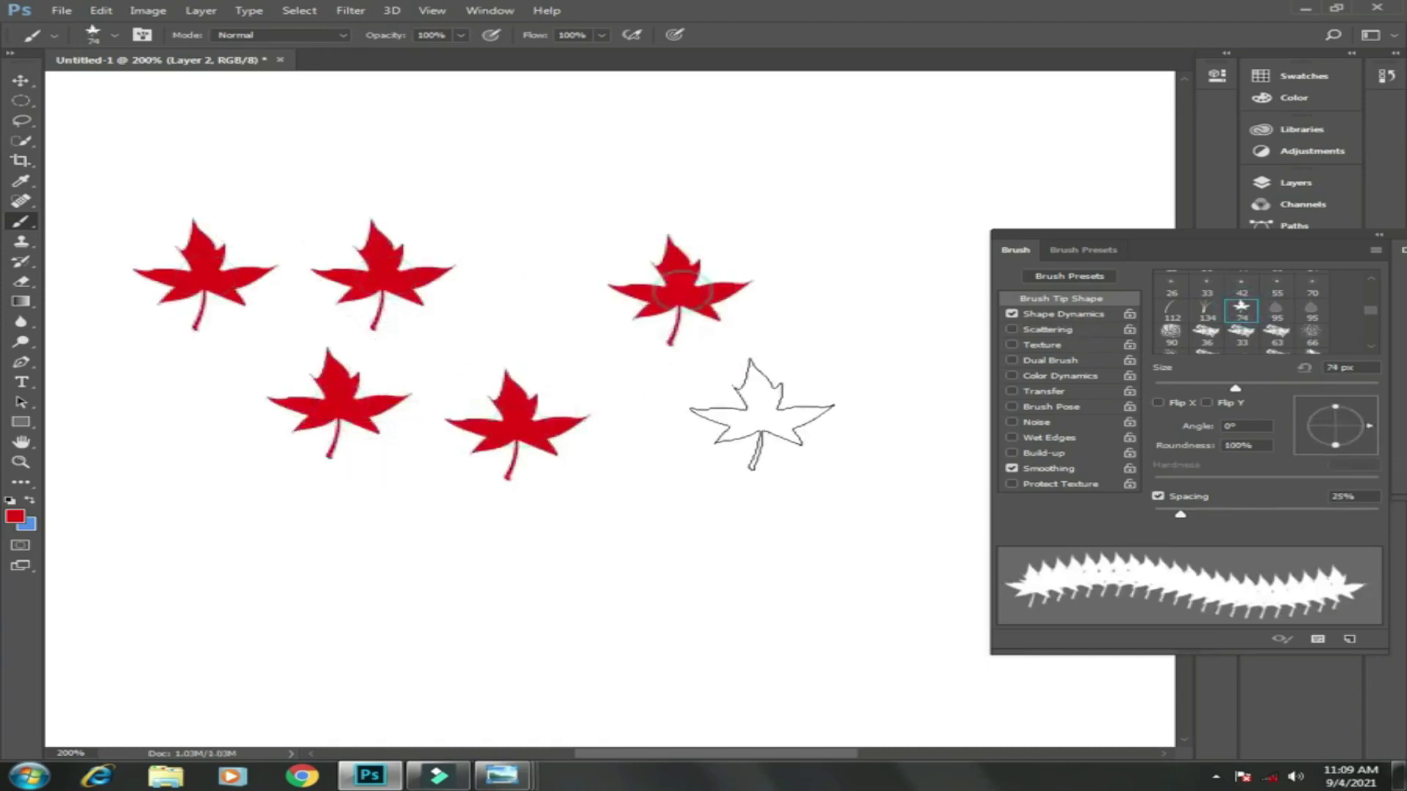
left_click(760, 414)
left_click(463, 550)
left_click(236, 579)
left_click(589, 143)
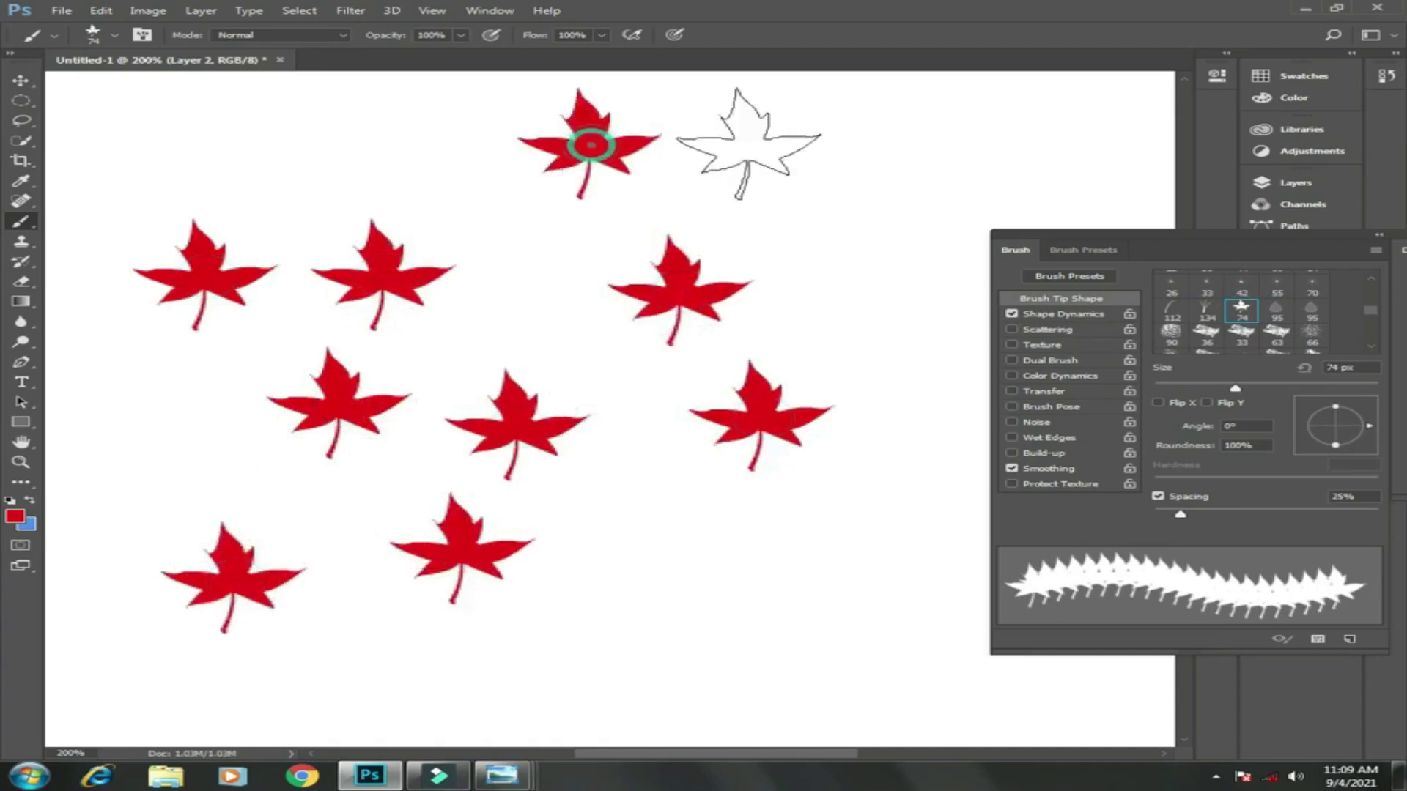
left_click(749, 142)
left_click(860, 218)
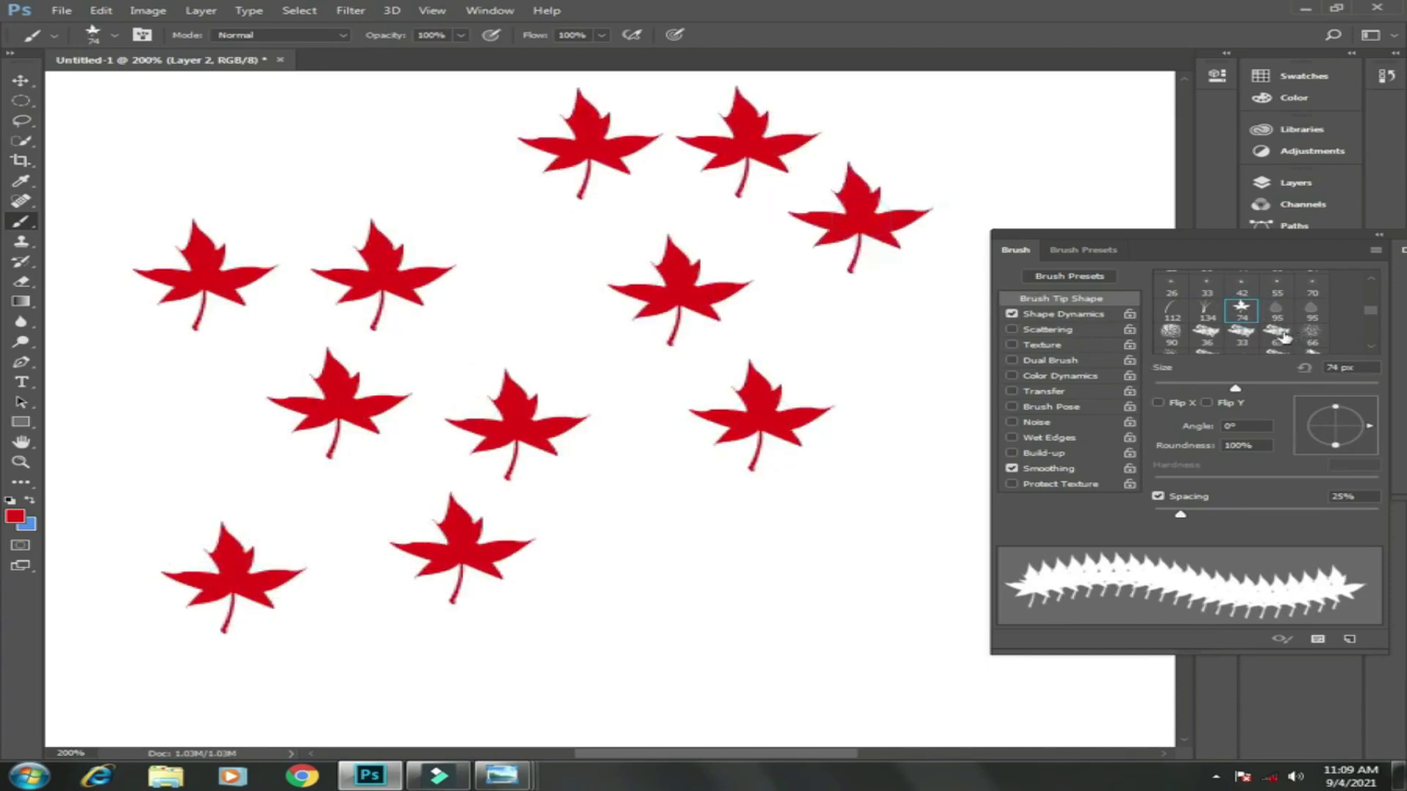
- Choose the 63 px rough textured tip and stamp three red marks in the lower part of the canvas
left_click(1283, 335)
left_click(675, 592)
left_click(801, 540)
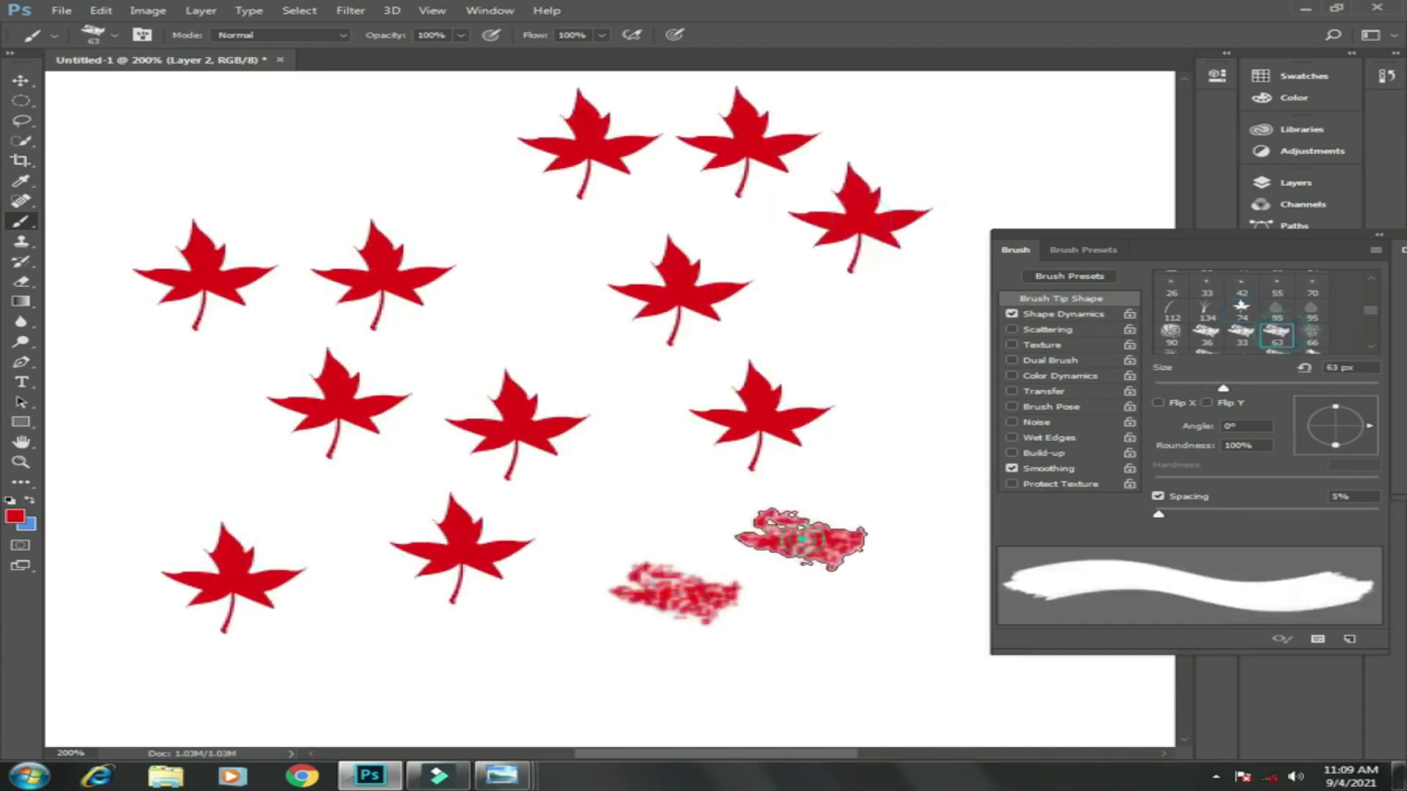
left_click(592, 668)
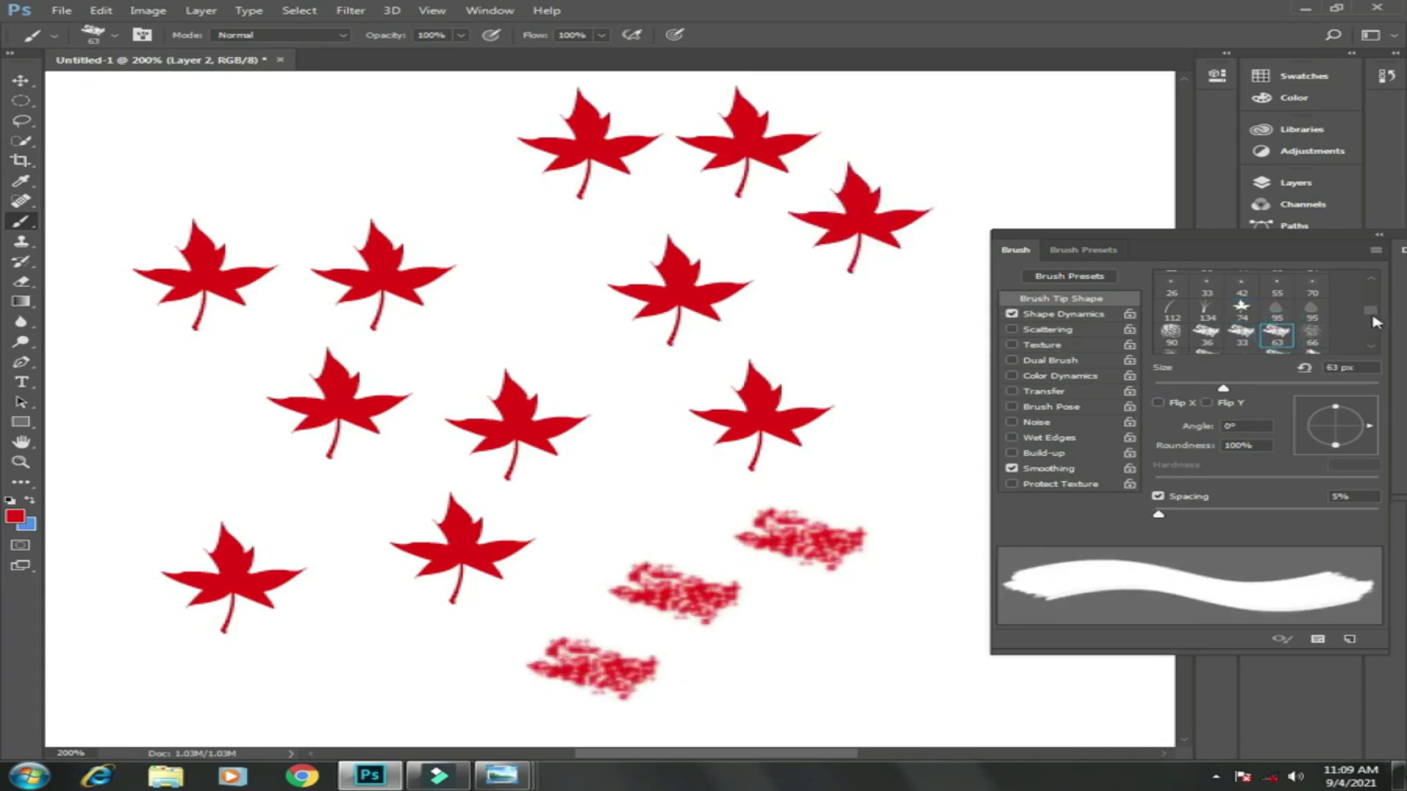
- Choose the 66 px speckled tip and stamp one red speckle patch above the upper row of leaves
left_click_drag(1375, 317, 1371, 319)
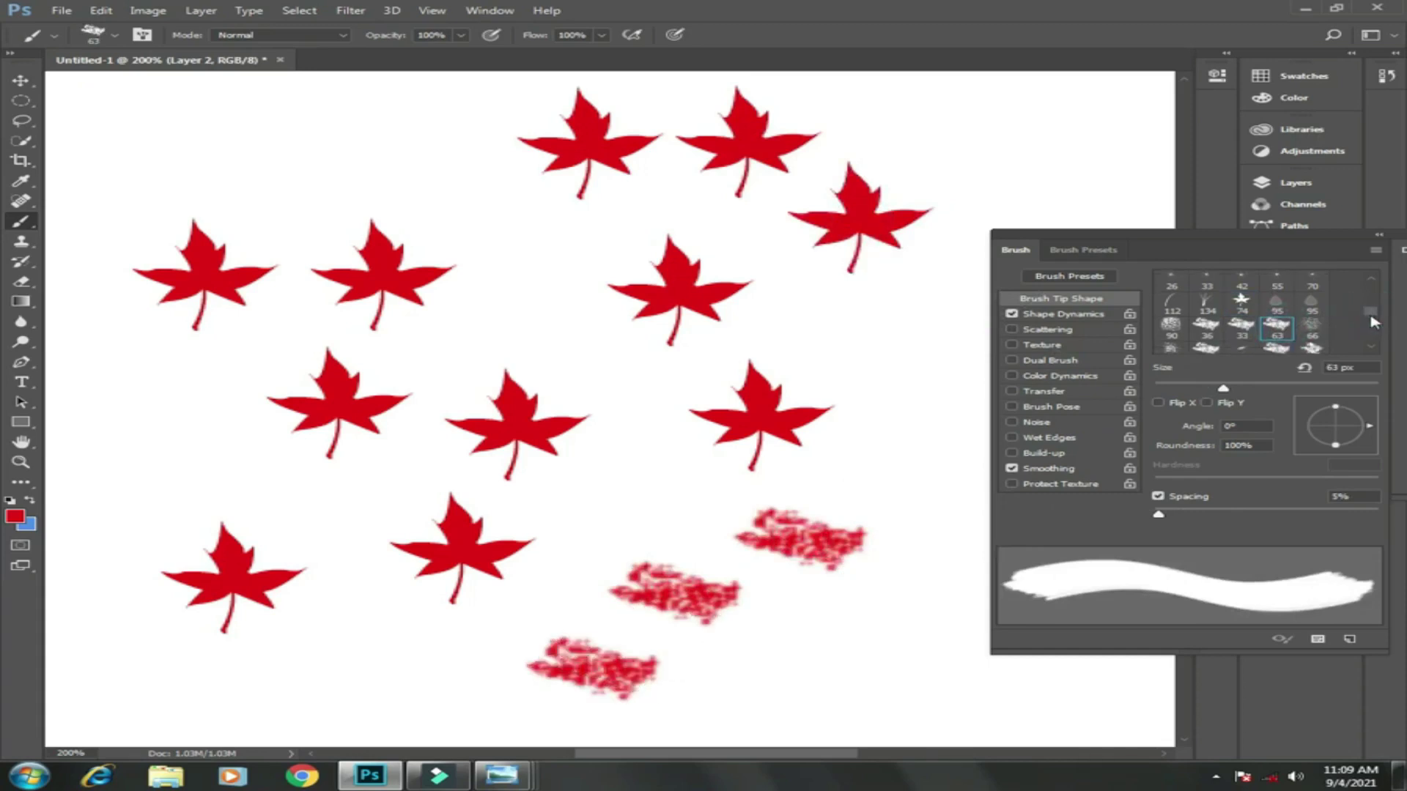
left_click(1310, 329)
left_click(393, 156)
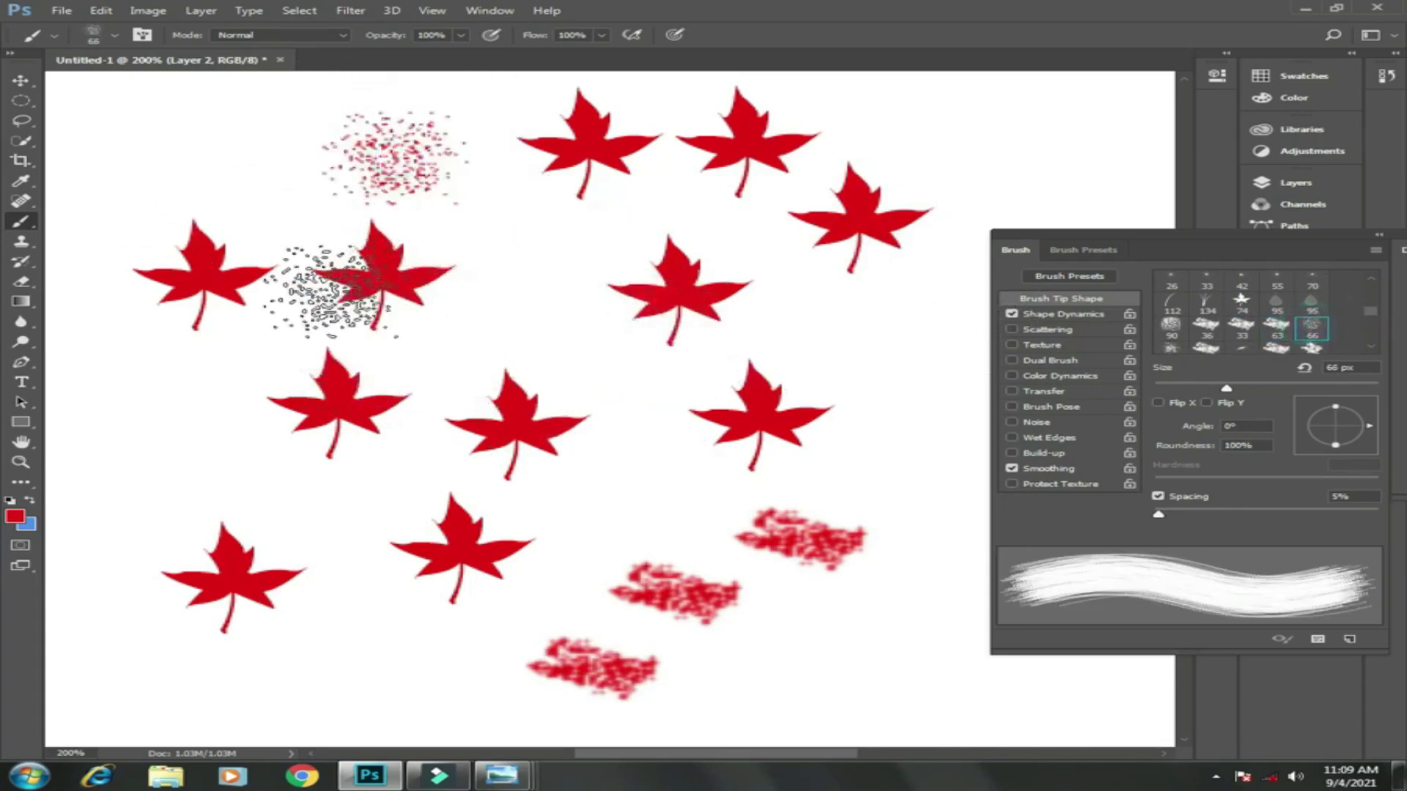
- Change the foreground colour to a light blue with a hue of 213°
left_click(18, 521)
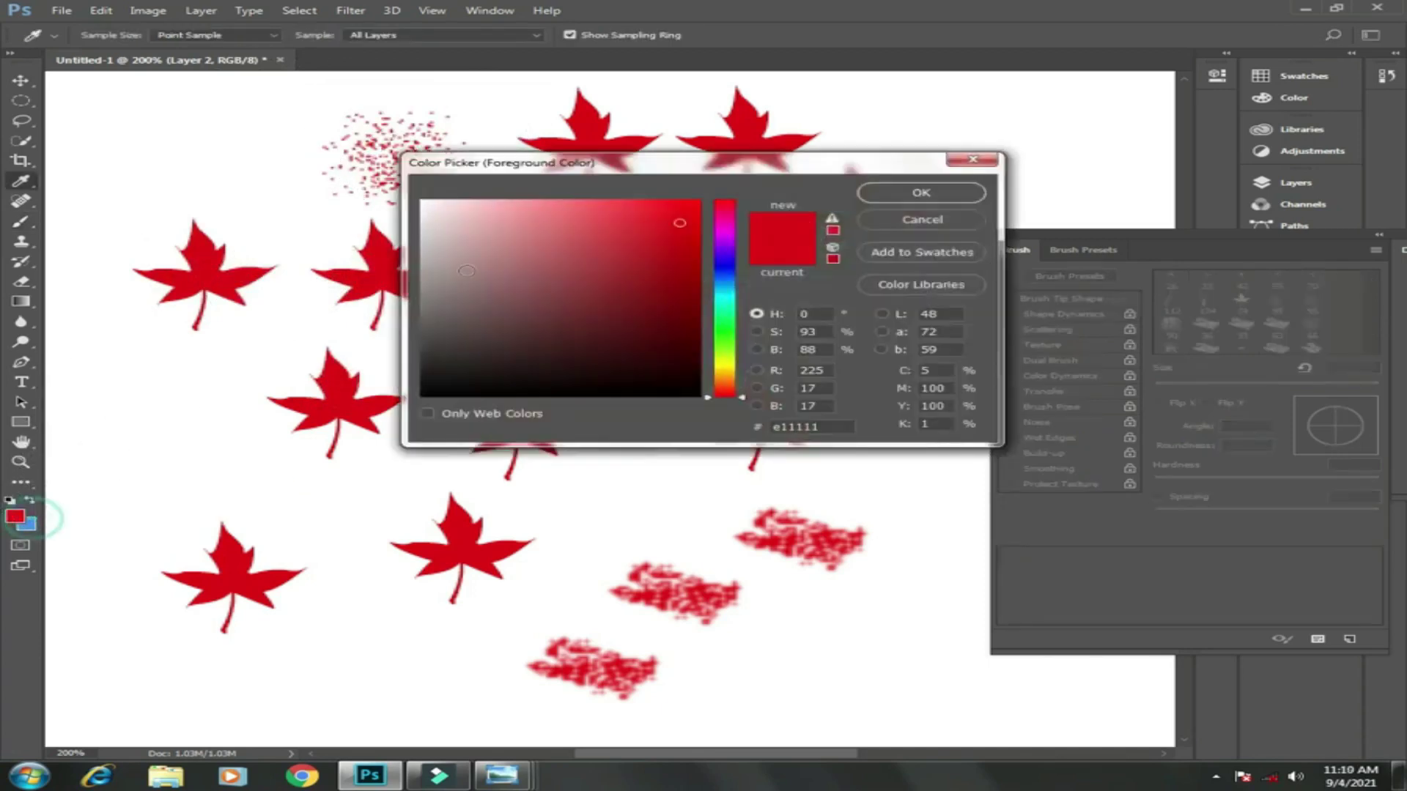
left_click(727, 280)
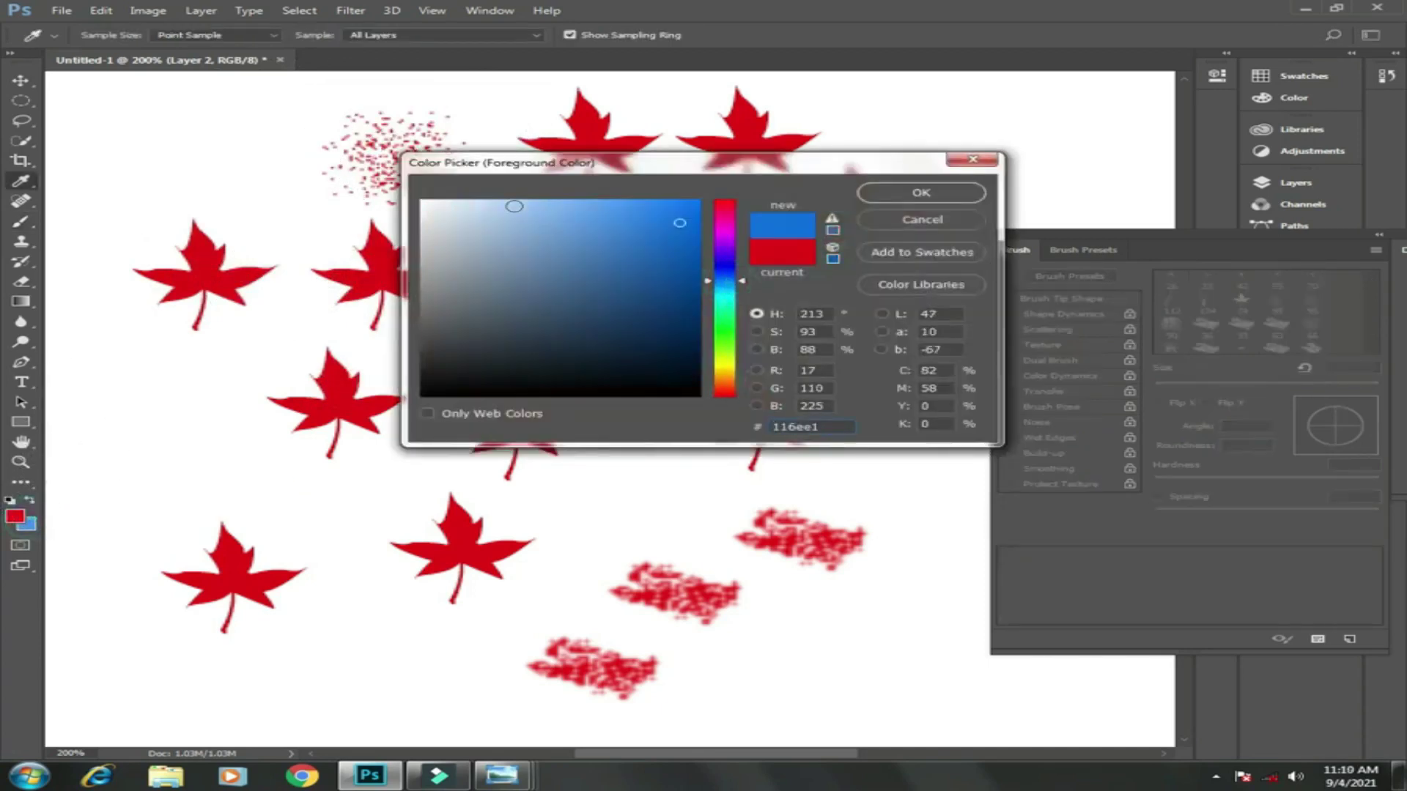
left_click(514, 206)
left_click(921, 192)
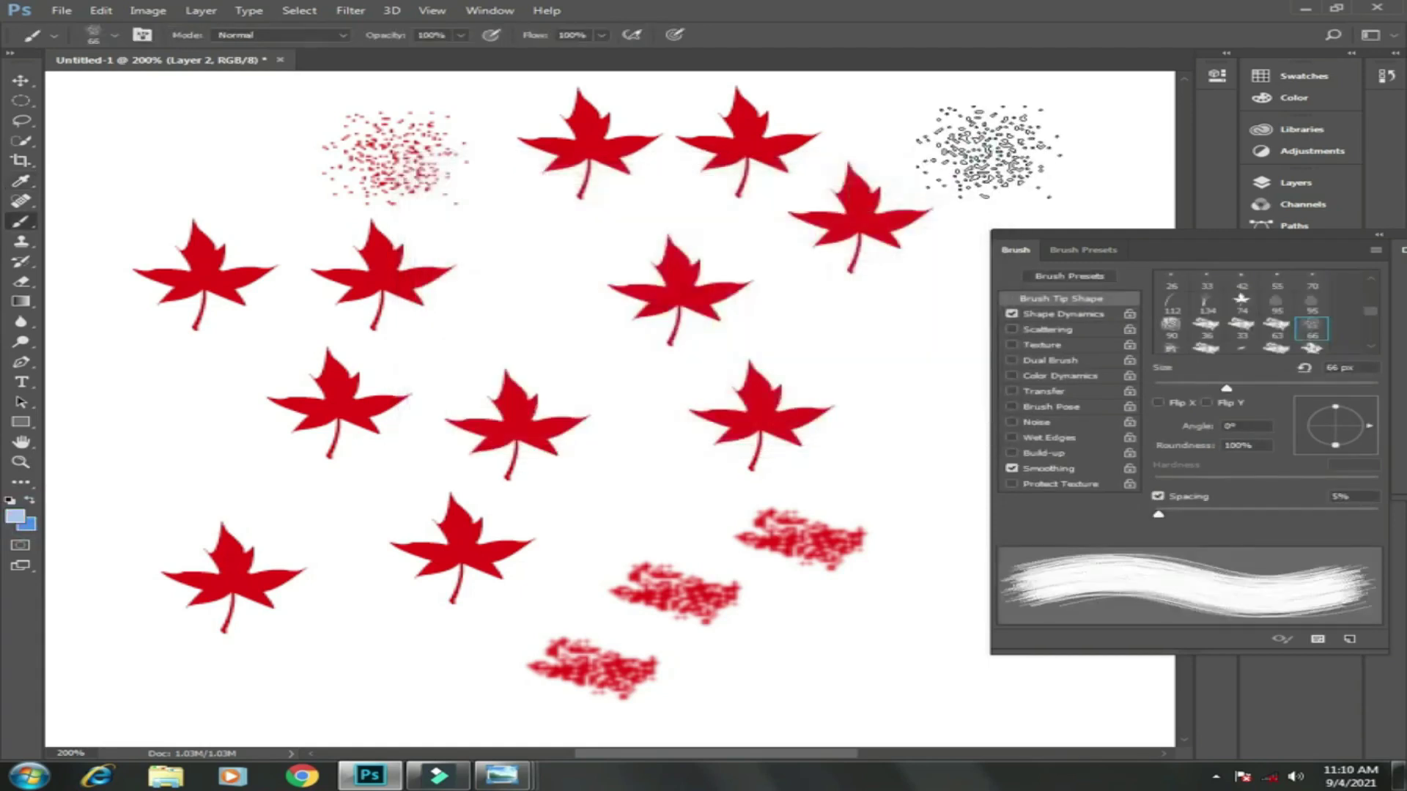
- Stamp five light blue speckle patches around the leaves with the 66 px tip
left_click(987, 152)
left_click(887, 356)
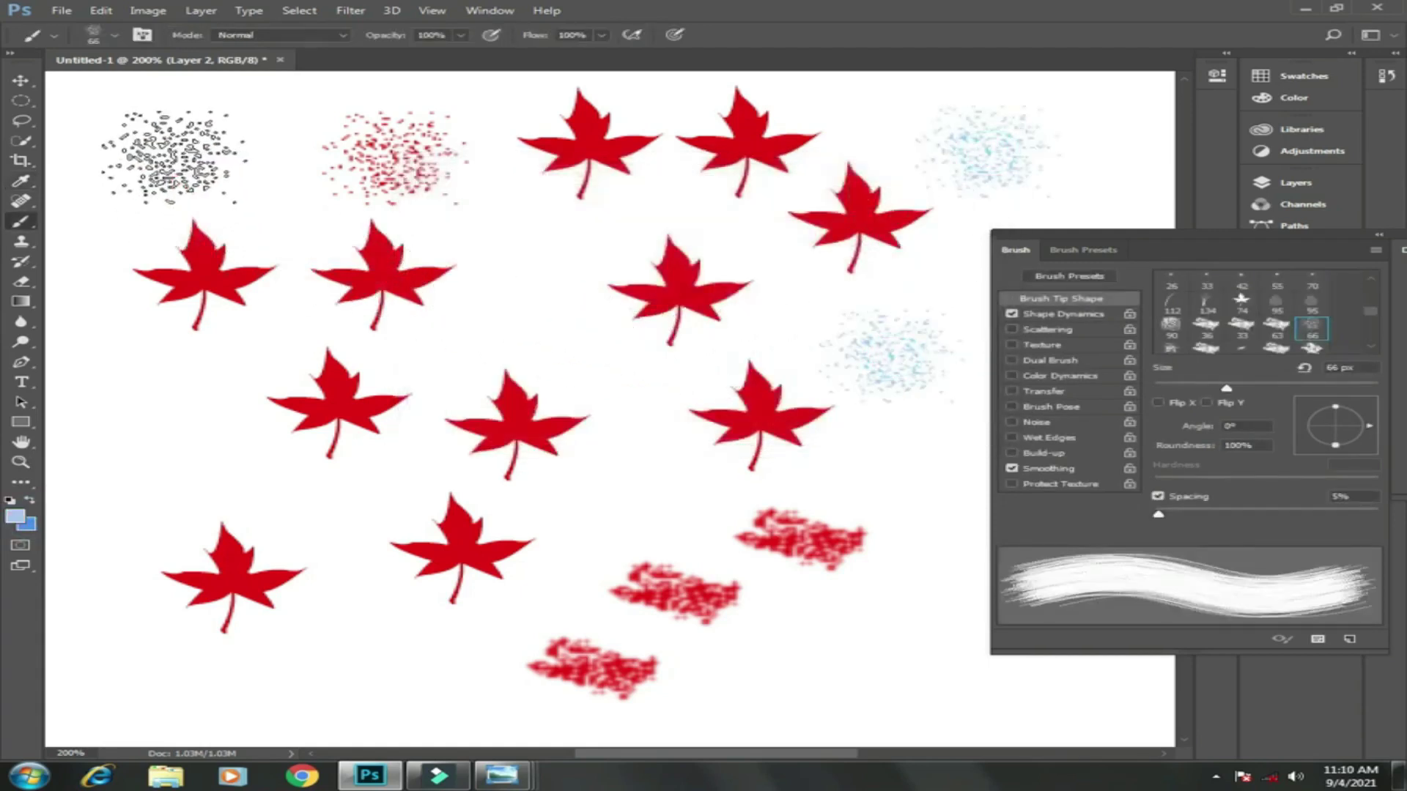
left_click(172, 157)
left_click(143, 429)
left_click(350, 507)
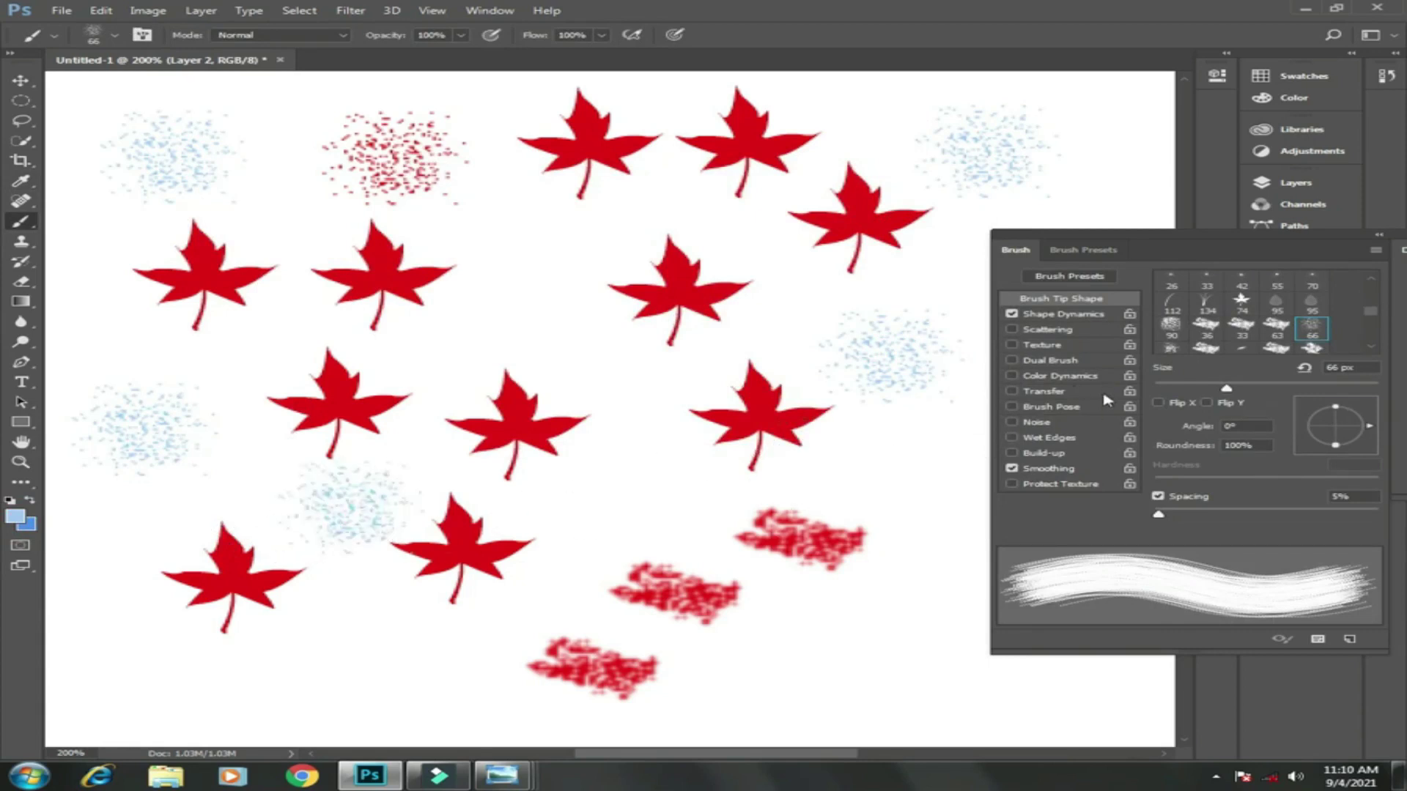
- Undo all the speckle, texture and leaf stamps to leave a blank canvas
key("ctrl+alt+z")
key("ctrl+alt+z")
key("ctrl+alt+z")
key("ctrl+alt+z")
key("ctrl+alt+z")
key("ctrl+alt+z")
key("ctrl+alt+z")
key("ctrl+alt+z")
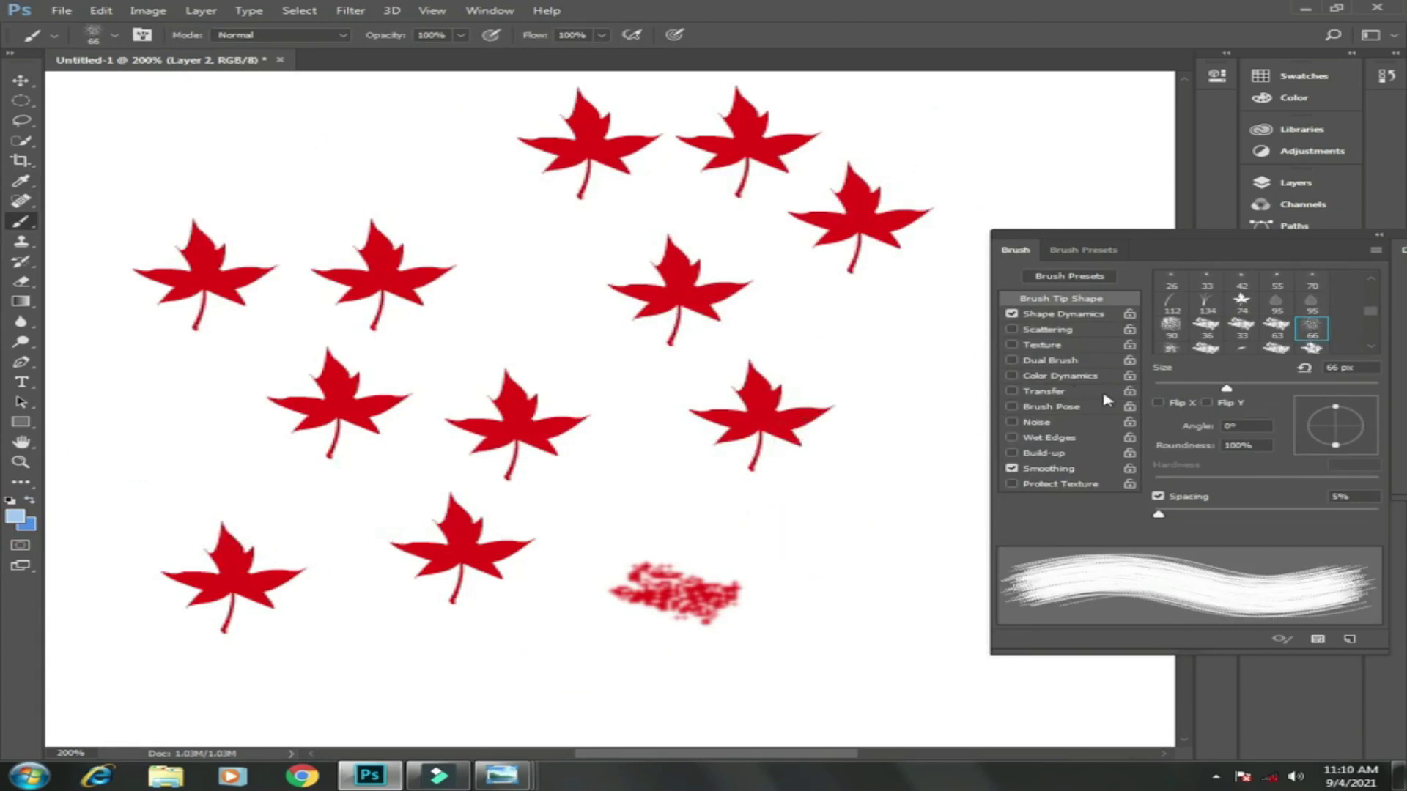
key("ctrl+alt+z")
key("ctrl+alt+z")
key("ctrl+alt+z")
key("ctrl+alt+z")
key("ctrl+alt+z")
key("ctrl+alt+z")
key("ctrl+alt+z")
key("ctrl+alt+z")
key("ctrl+alt+z")
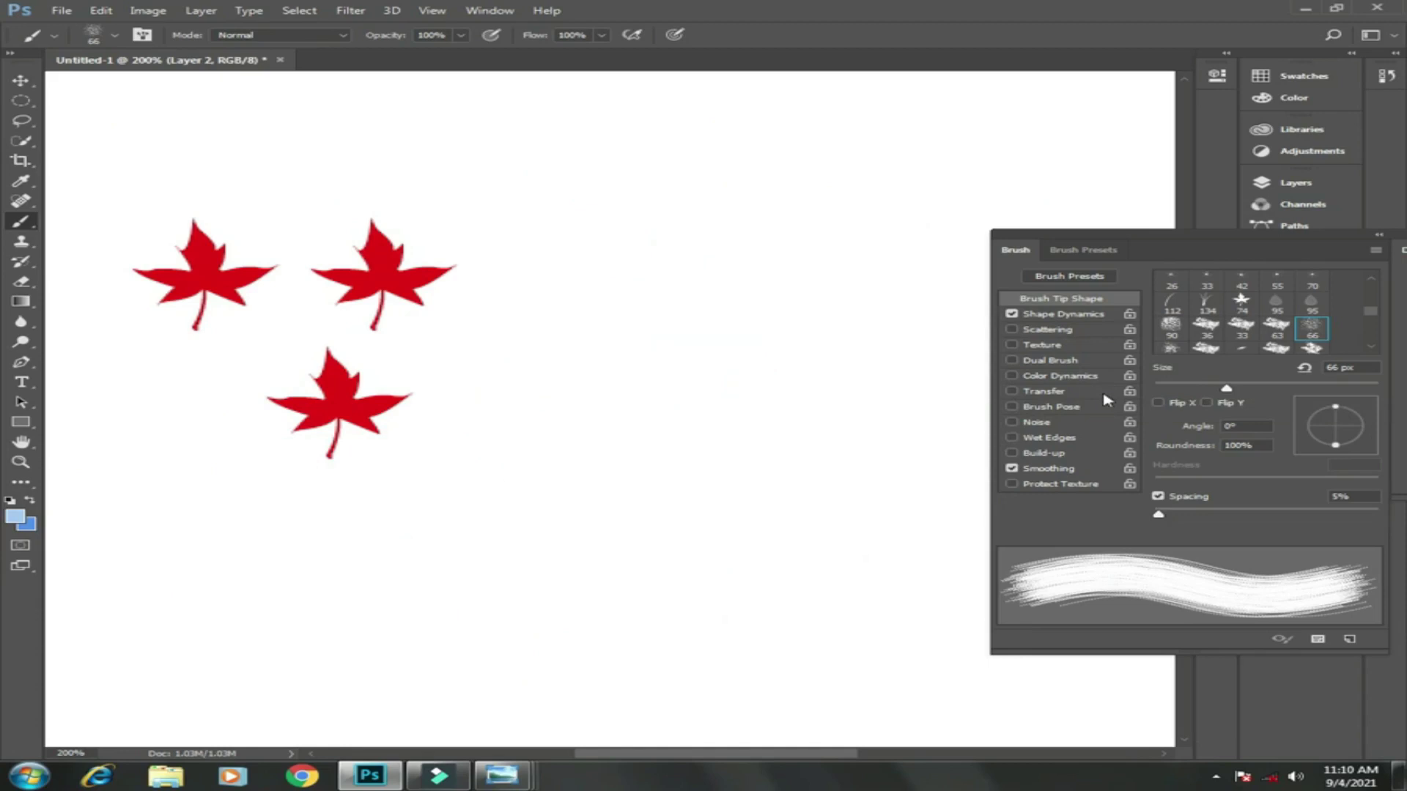
key("ctrl+alt+z")
key("ctrl+alt+z")
key("ctrl+alt+z")
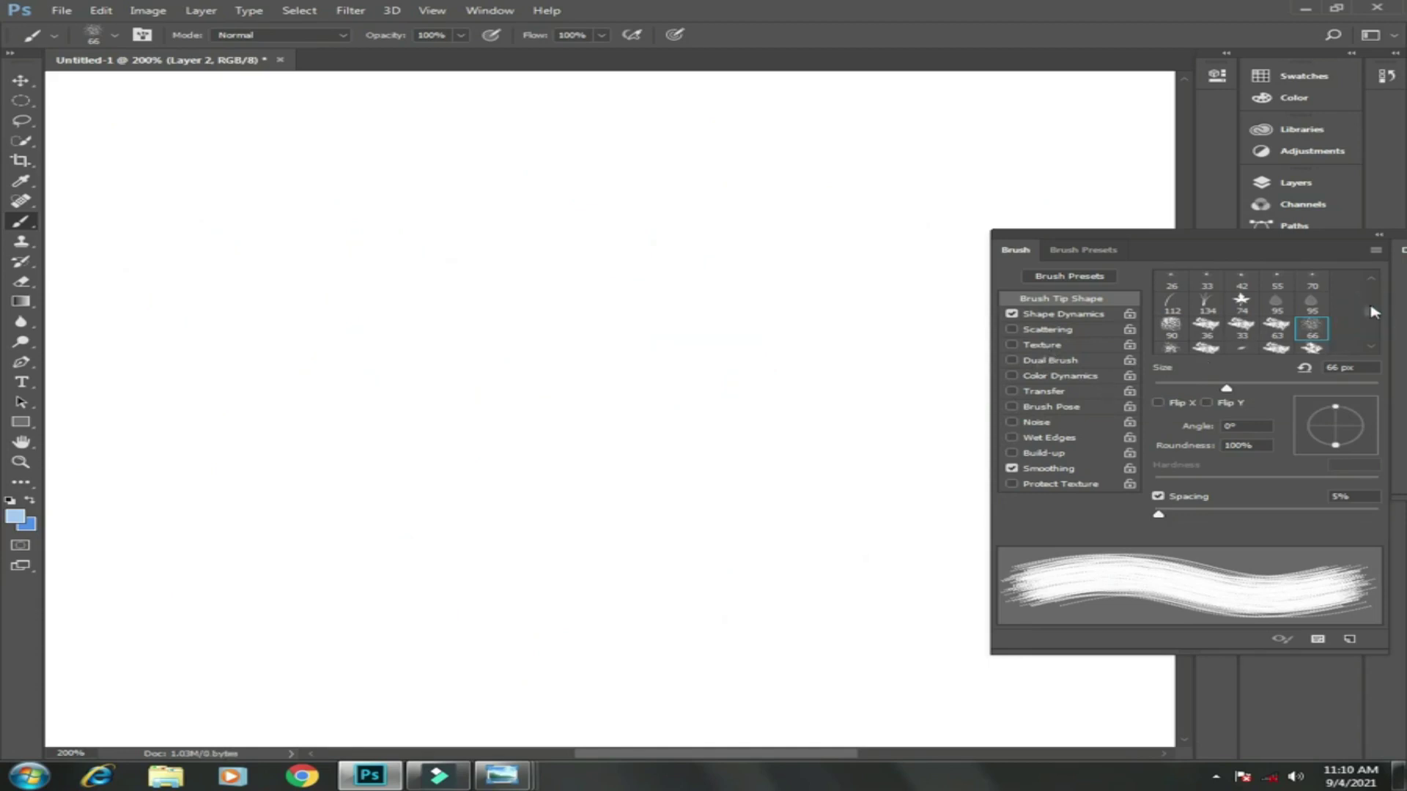
- Choose the 30 px hard round tip, show the Shape Dynamics settings and paint a long light blue diagonal stroke
left_click_drag(1370, 310, 1374, 276)
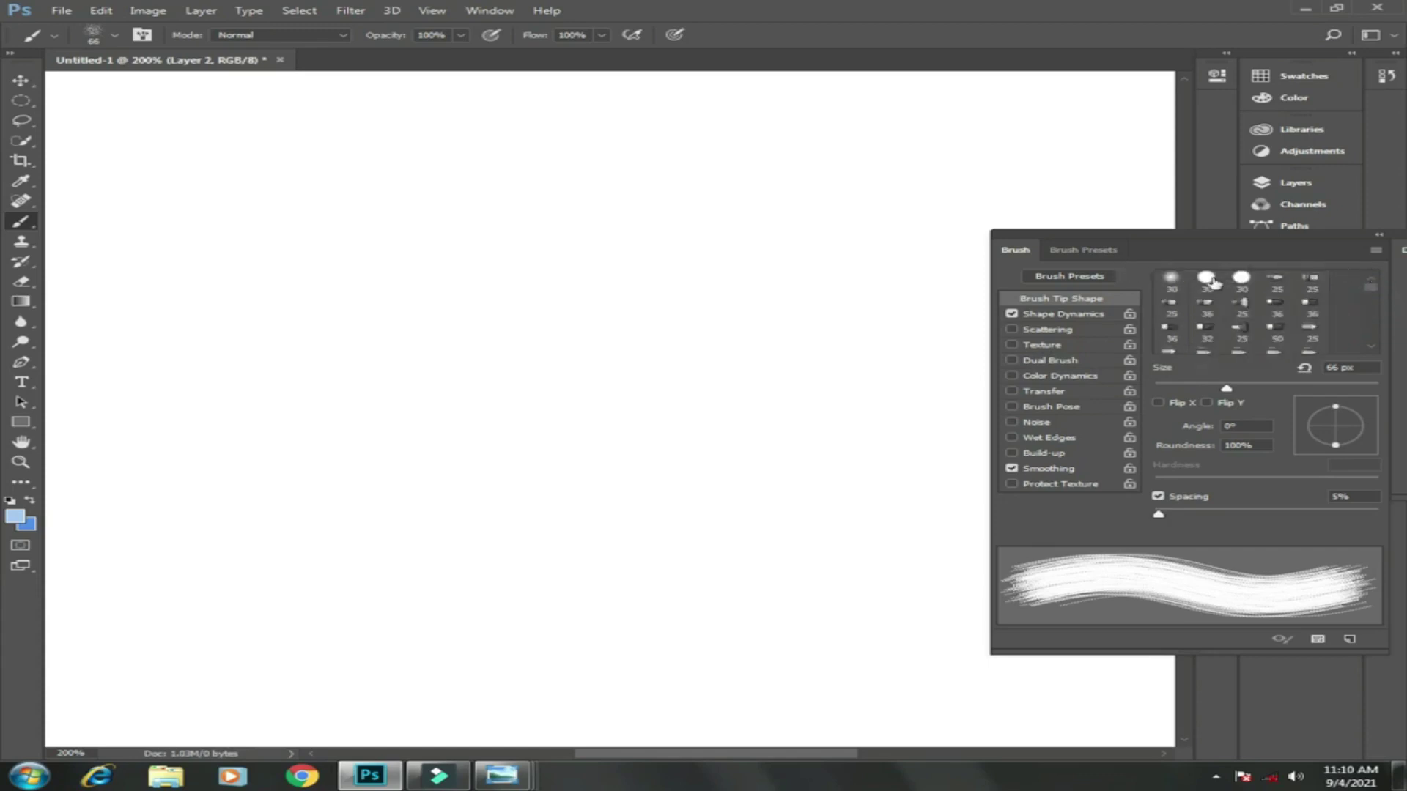
left_click(1210, 280)
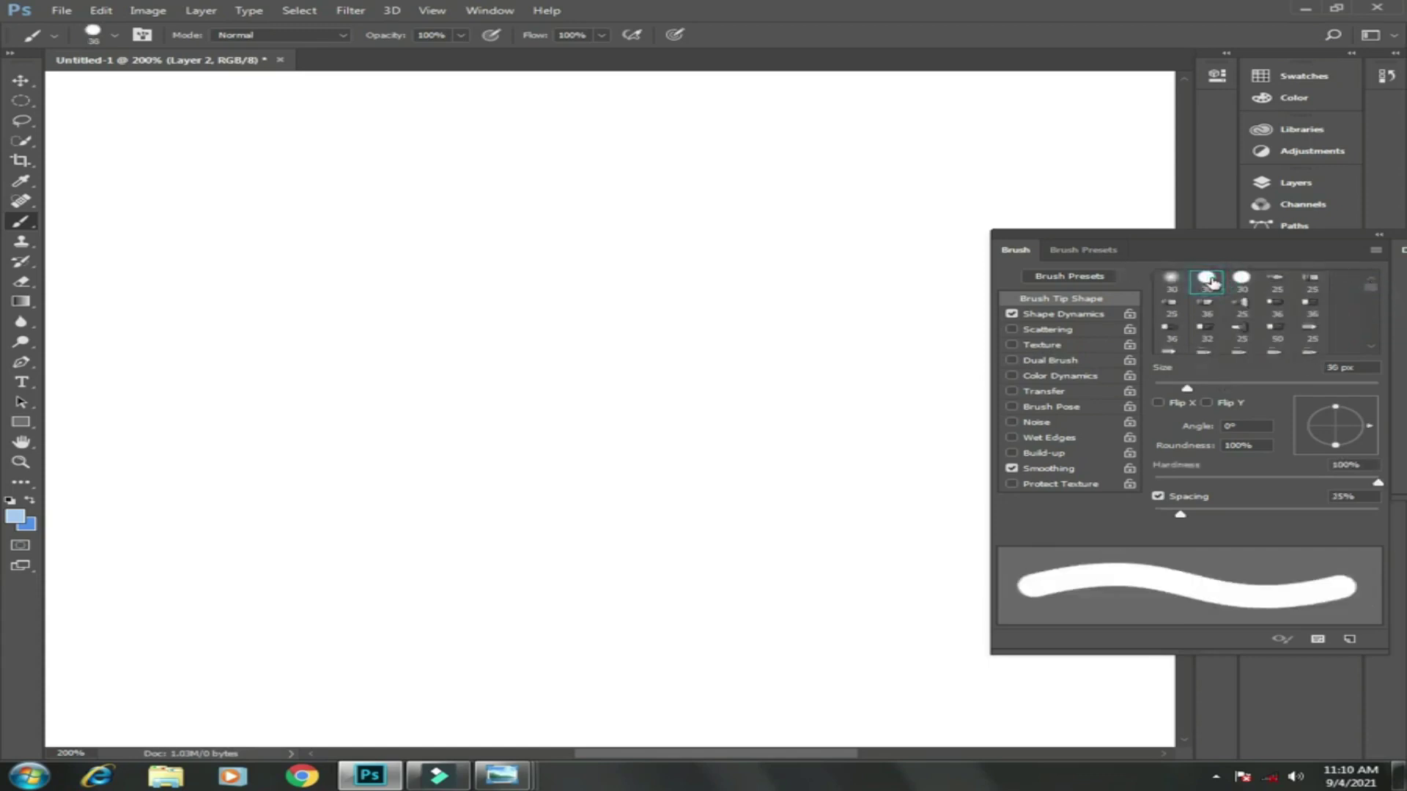
left_click(1068, 316)
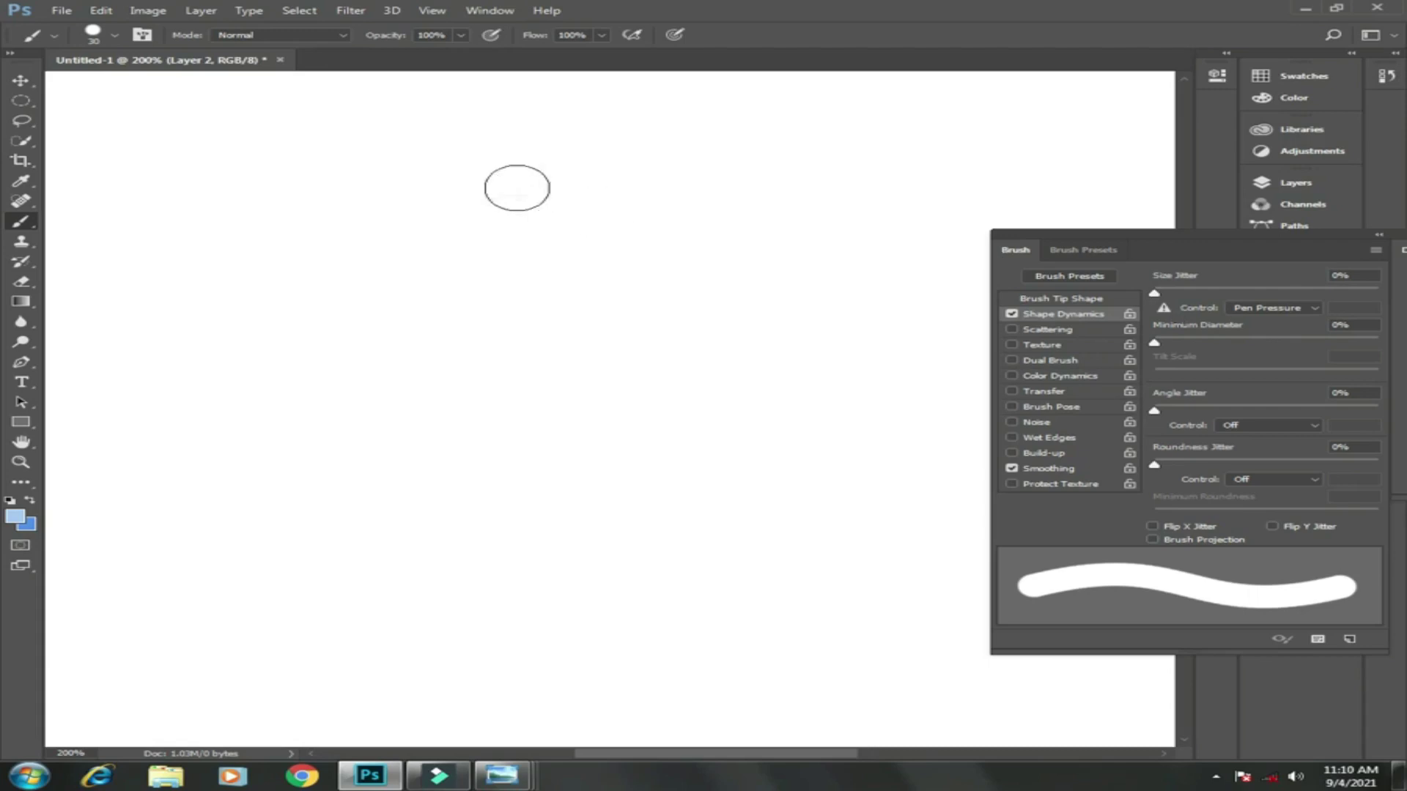
left_click_drag(228, 233, 485, 585)
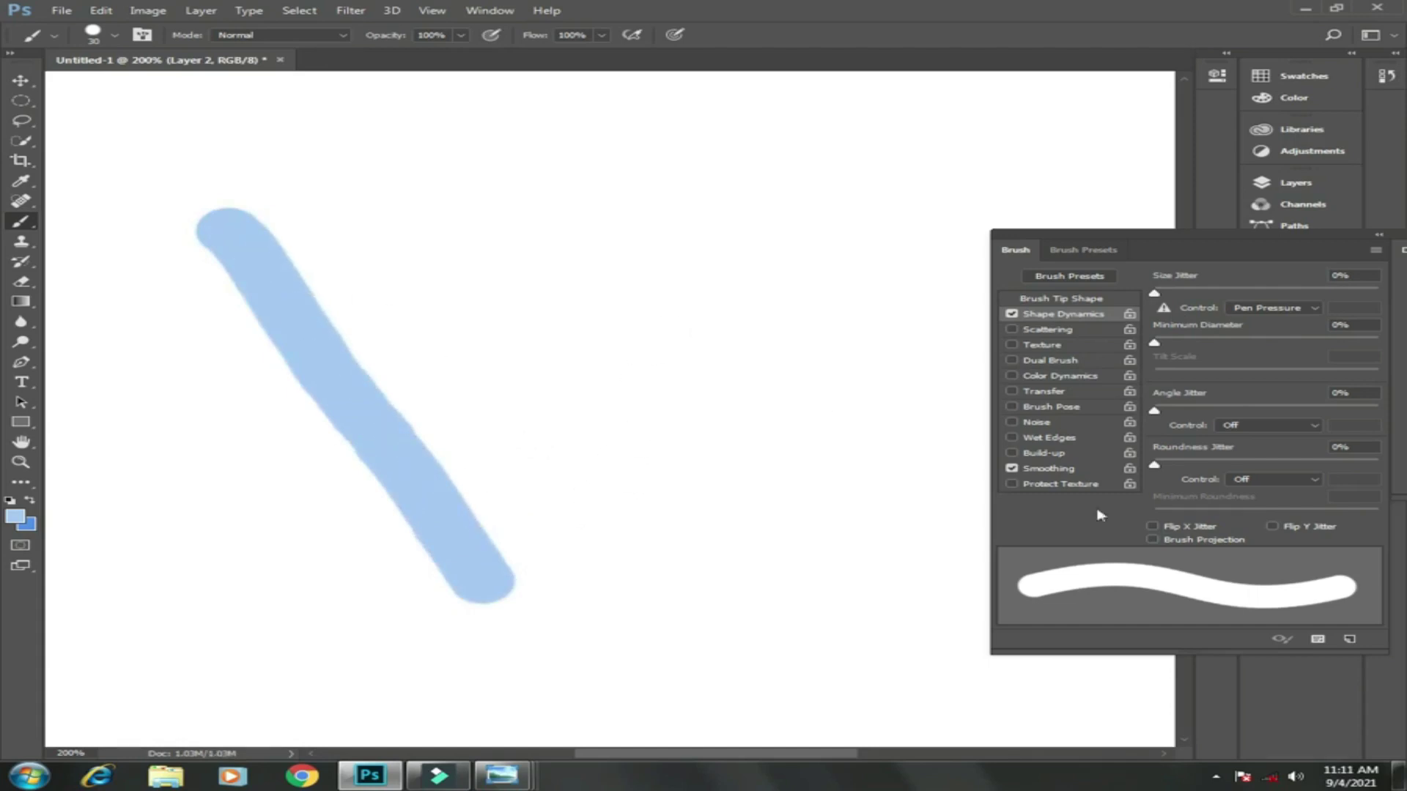
- Set the brush tip spacing to 169% and paint a descending row of six separate round dots beside the stroke
left_click(1073, 300)
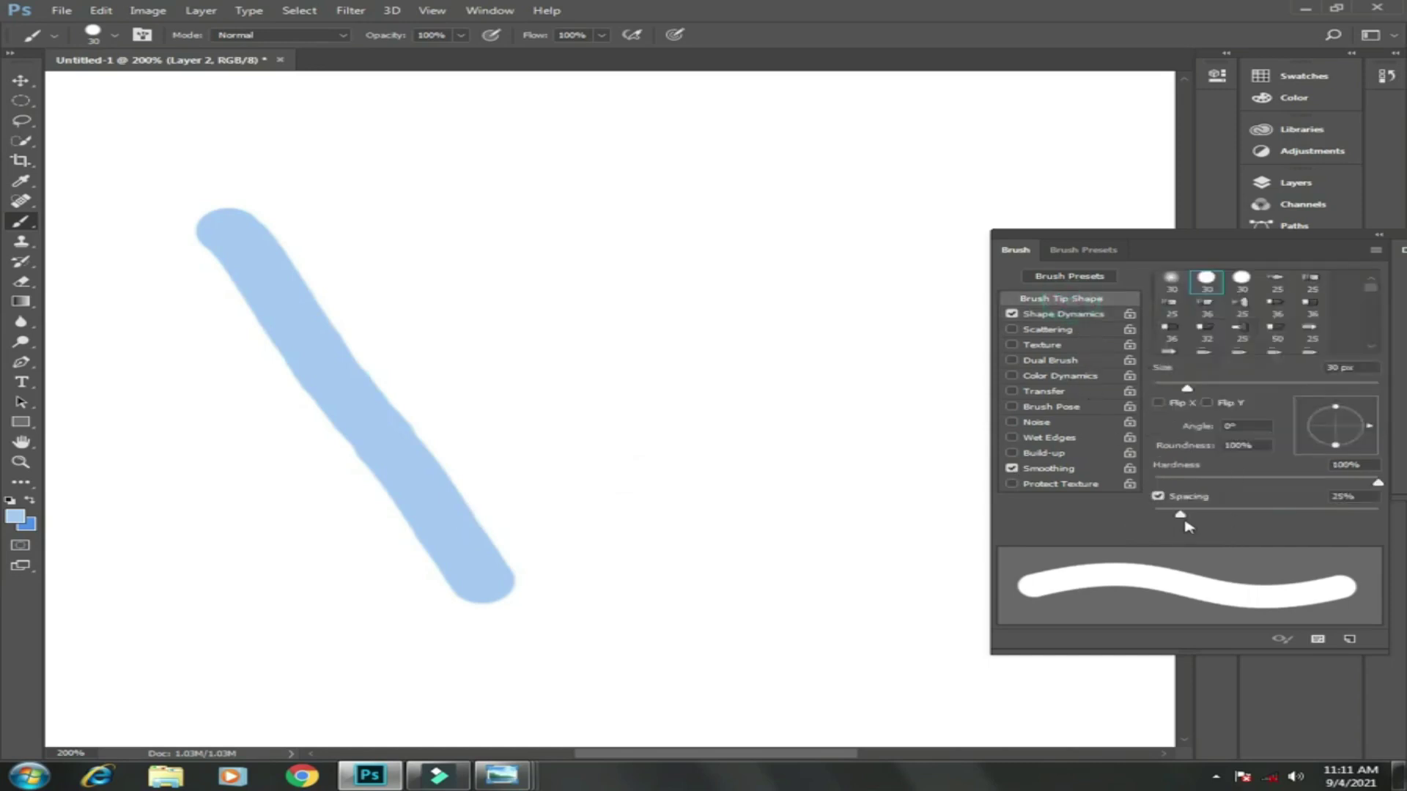
left_click_drag(1183, 518, 1309, 520)
left_click(395, 192)
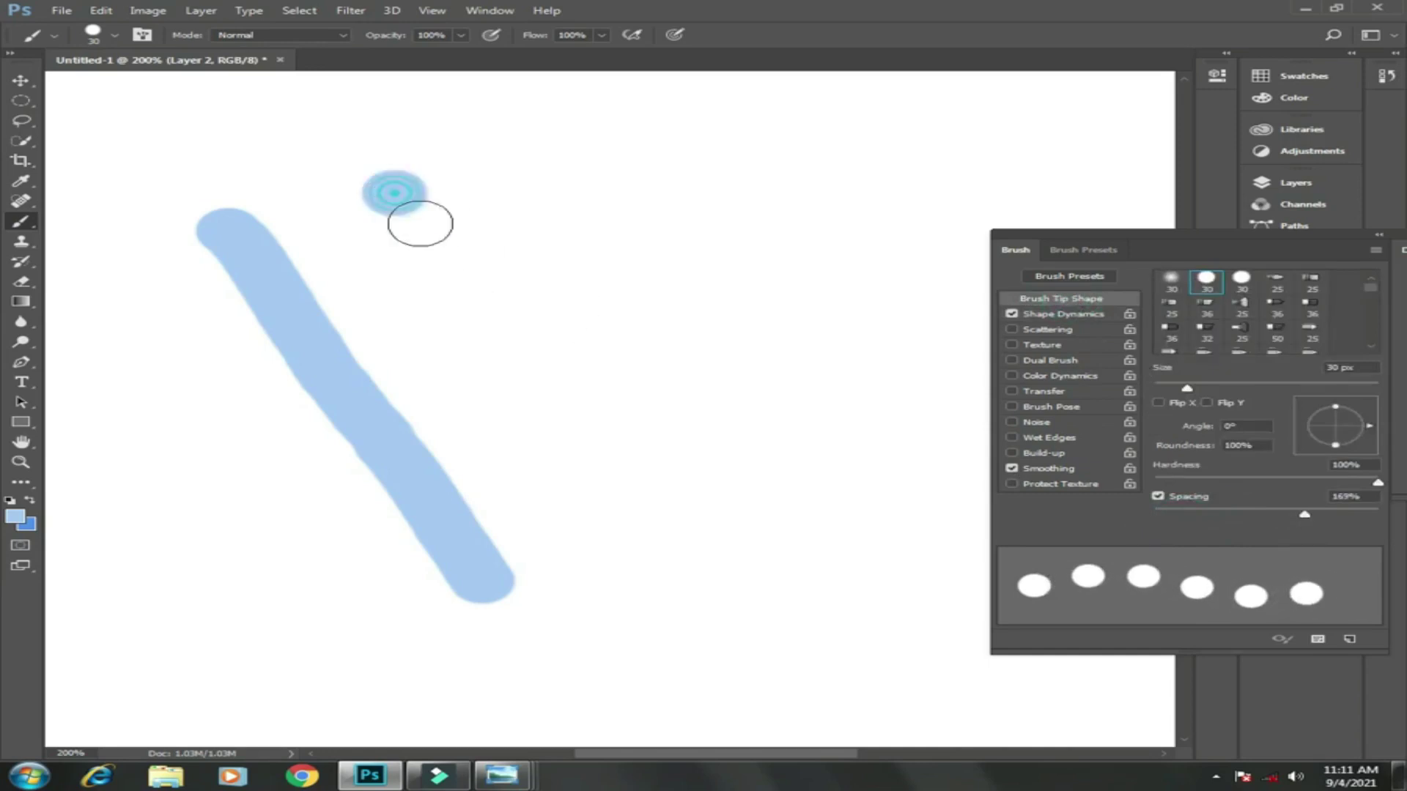
left_click(446, 262)
mouse_move(483, 318)
left_mouse_down()
mouse_move(572, 450)
mouse_move(633, 581)
left_mouse_up()
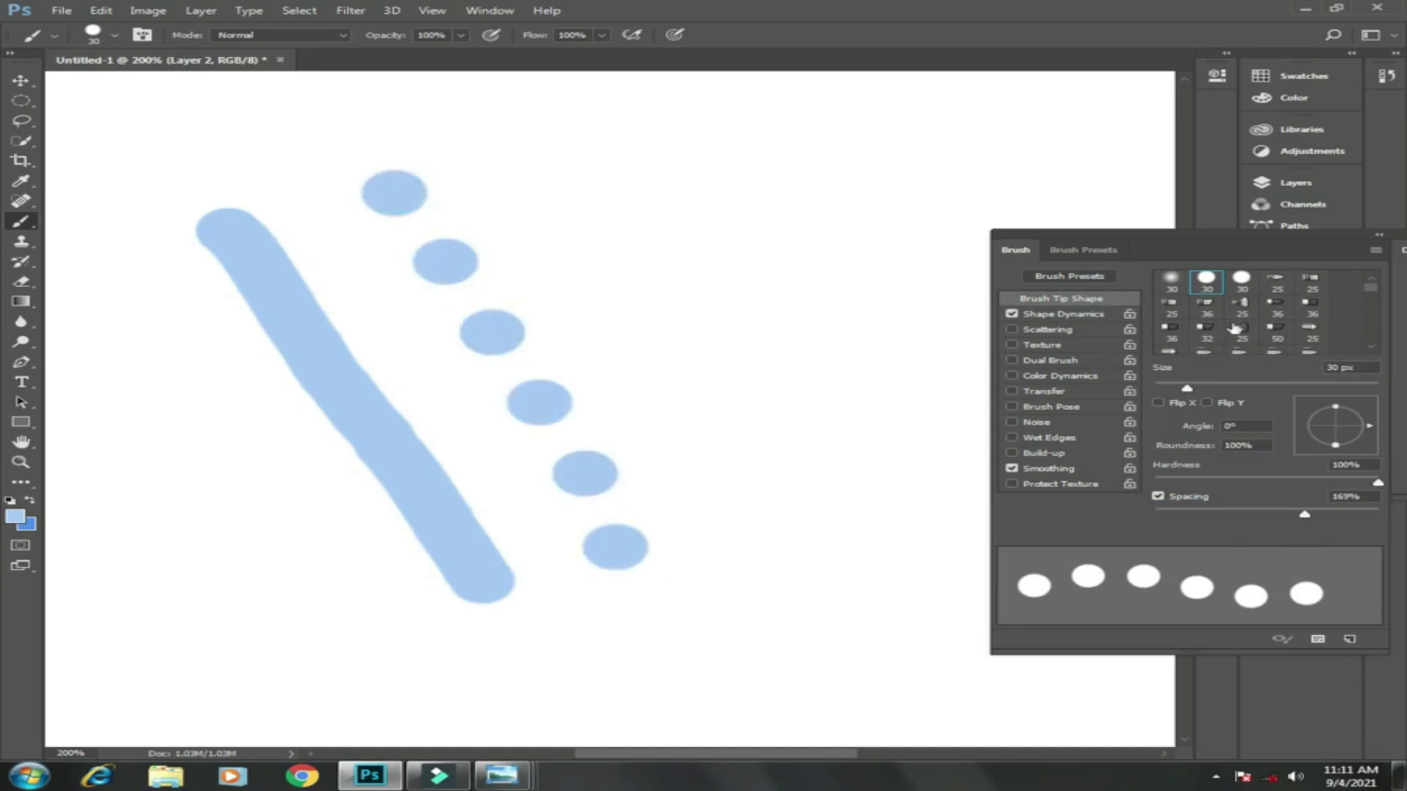
- Undo the light blue stroke and the row of dots to leave a blank canvas
key("ctrl+z")
key("ctrl+z")
key("ctrl+z")
key("ctrl+z")
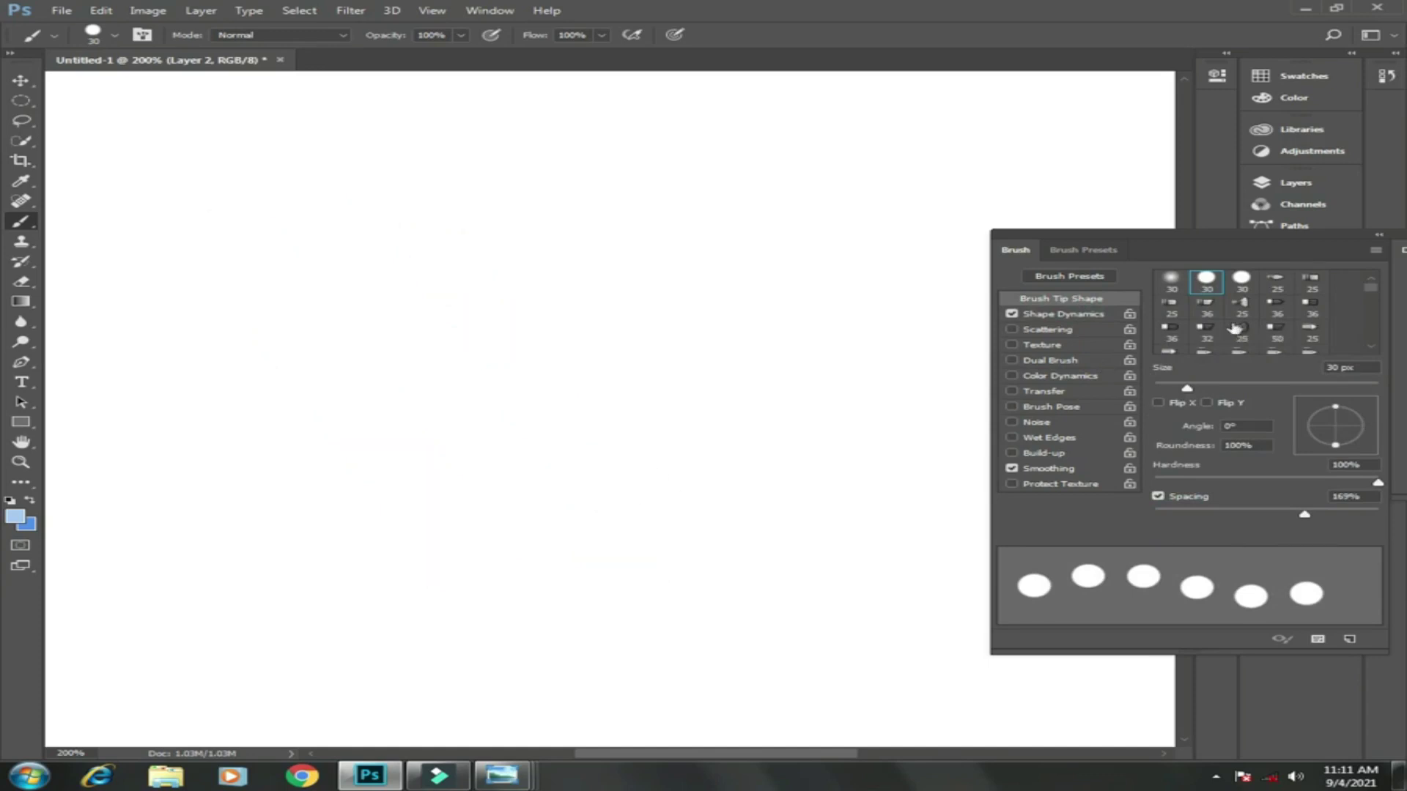
- Set the Size Jitter in the Shape Dynamics settings to 51%
left_click(1086, 316)
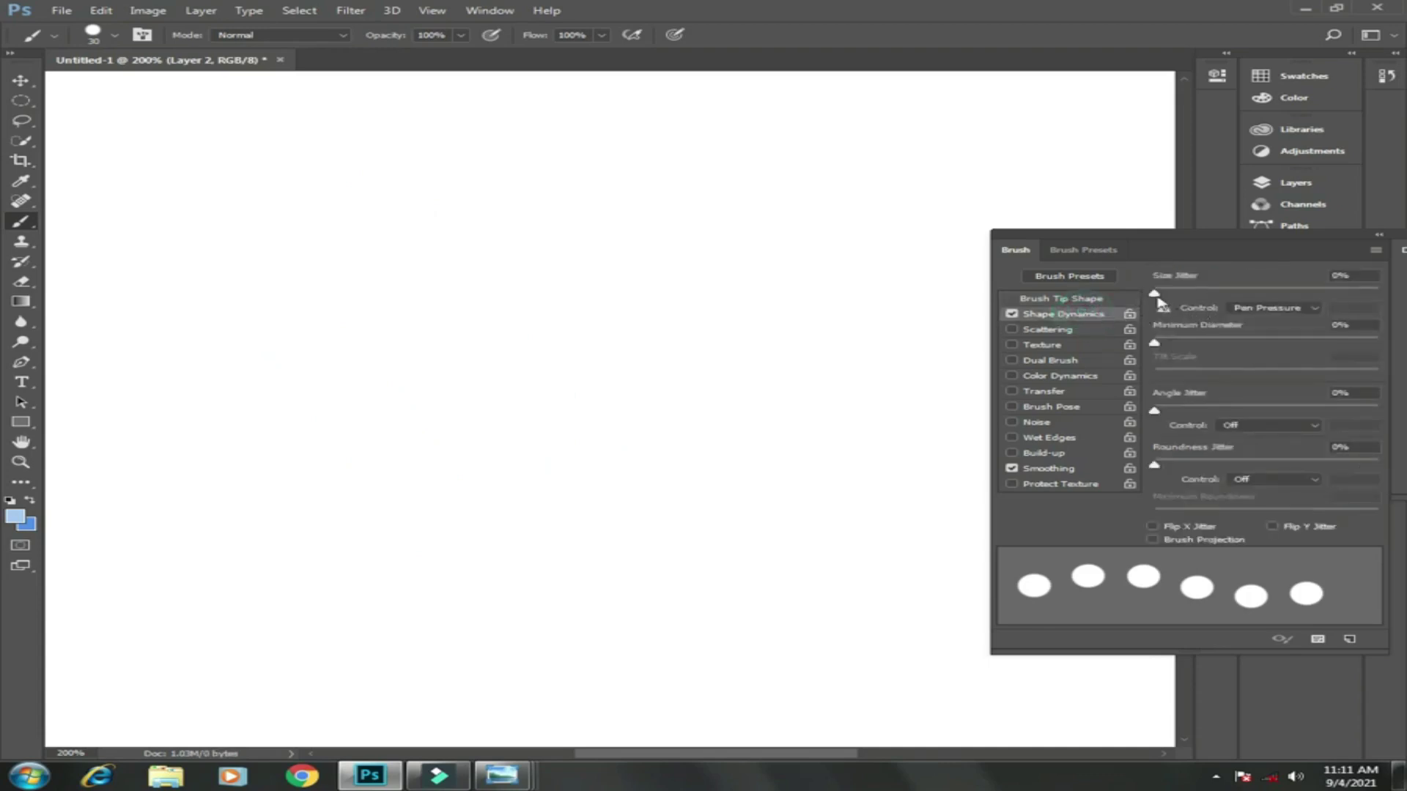
left_click_drag(1156, 294, 1268, 296)
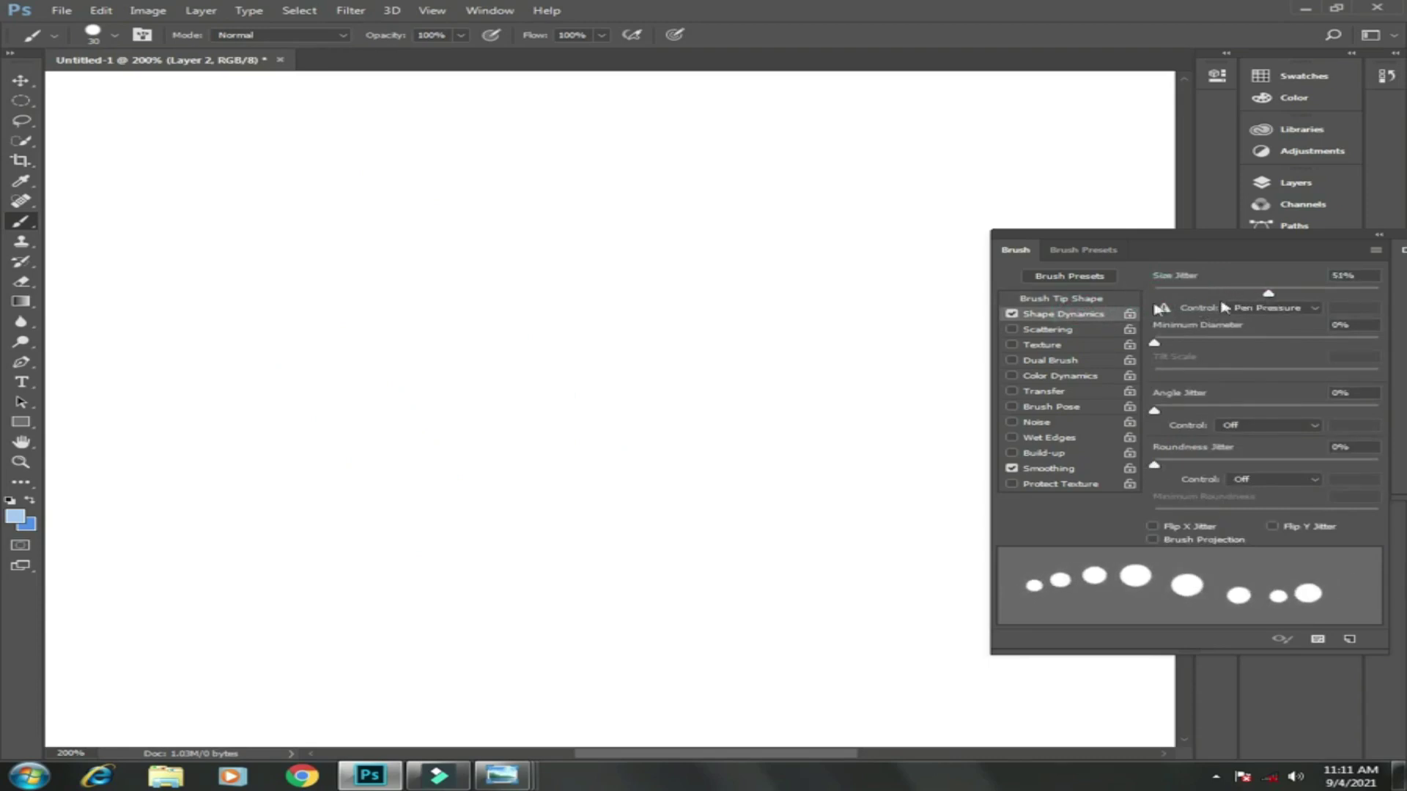
- Paint three descending rows of size-jittered light blue dots as tests, undoing them so the canvas is blank
mouse_move(287, 216)
left_mouse_down()
mouse_move(429, 382)
mouse_move(483, 501)
mouse_move(541, 563)
left_mouse_up()
left_click_drag(630, 244, 766, 425)
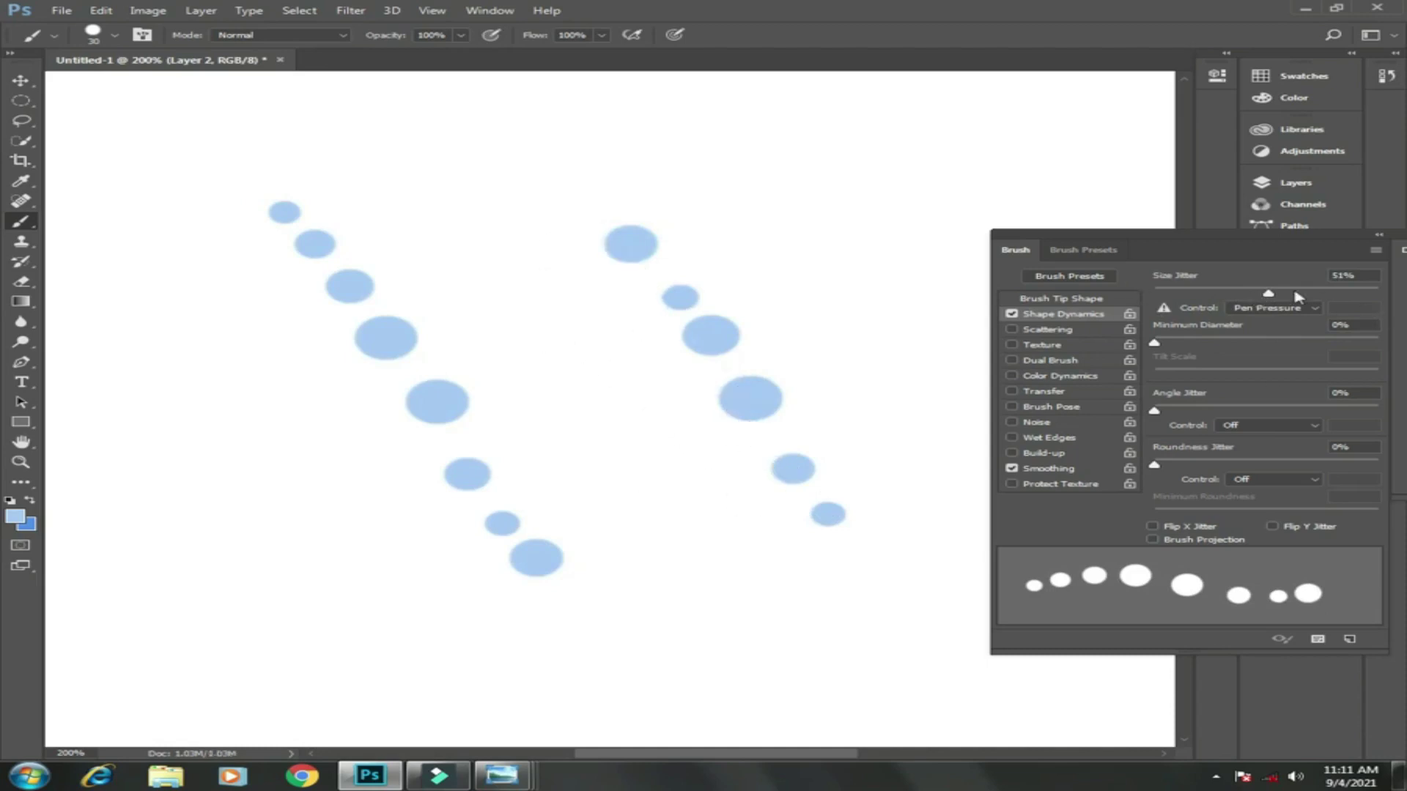
key("ctrl+z")
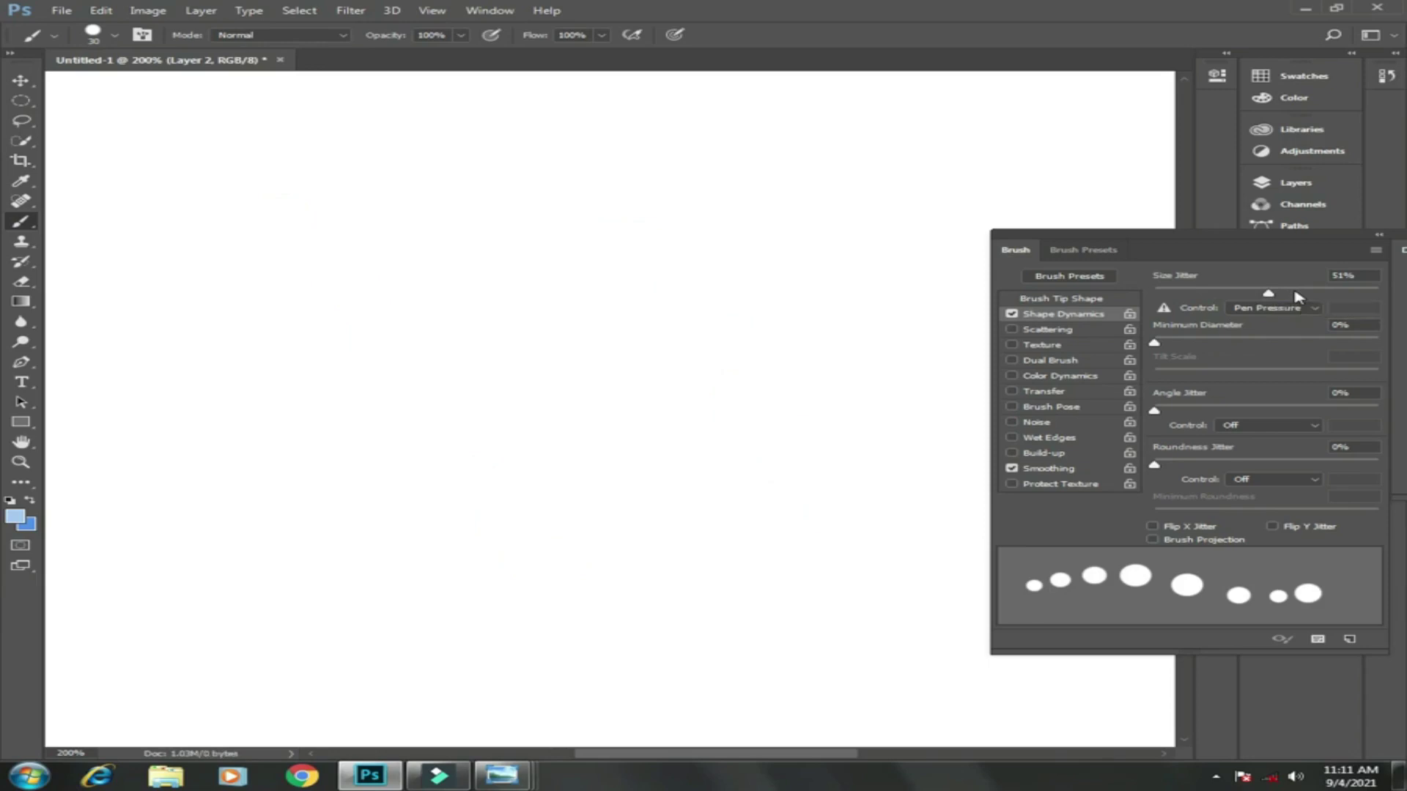
left_click_drag(1273, 237, 1262, 213)
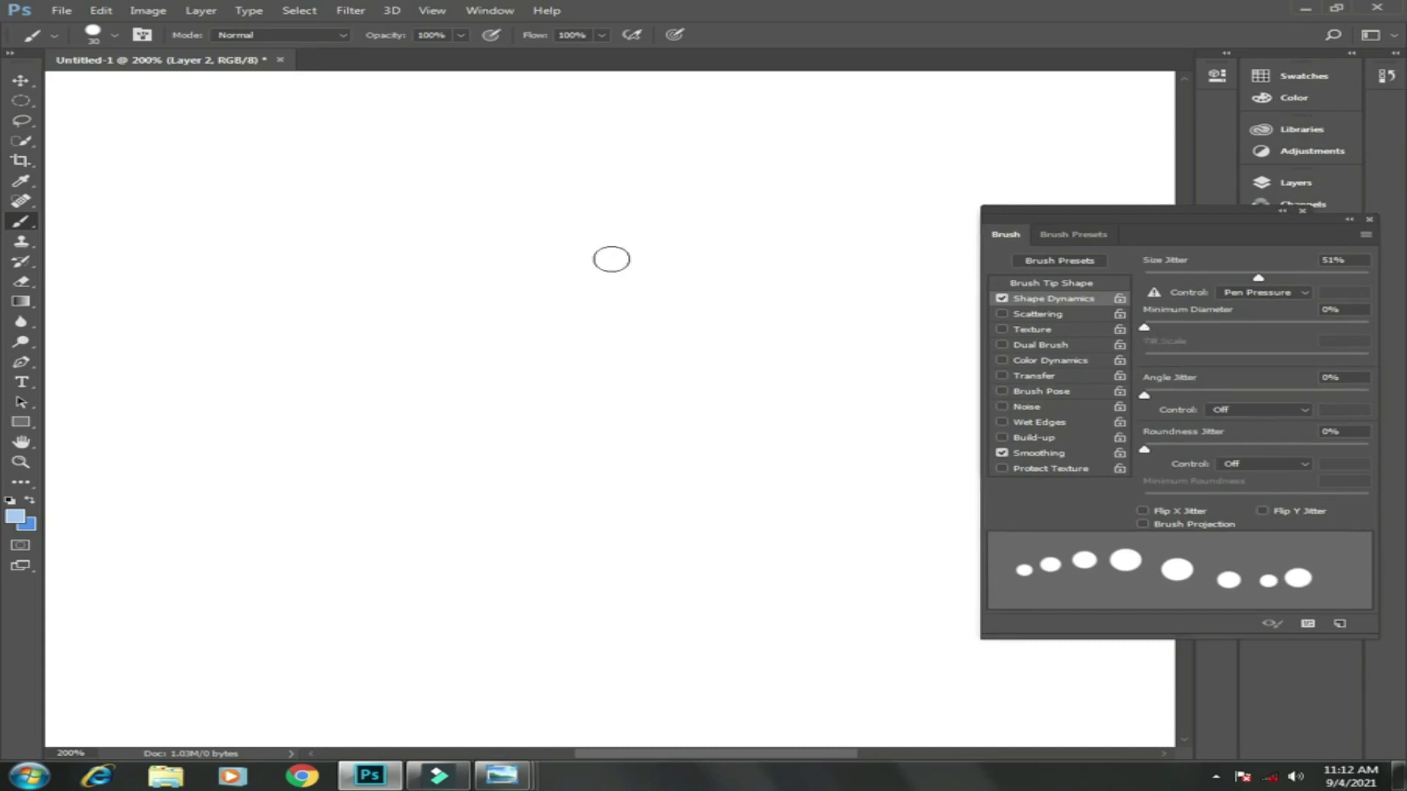
left_click_drag(279, 189, 565, 533)
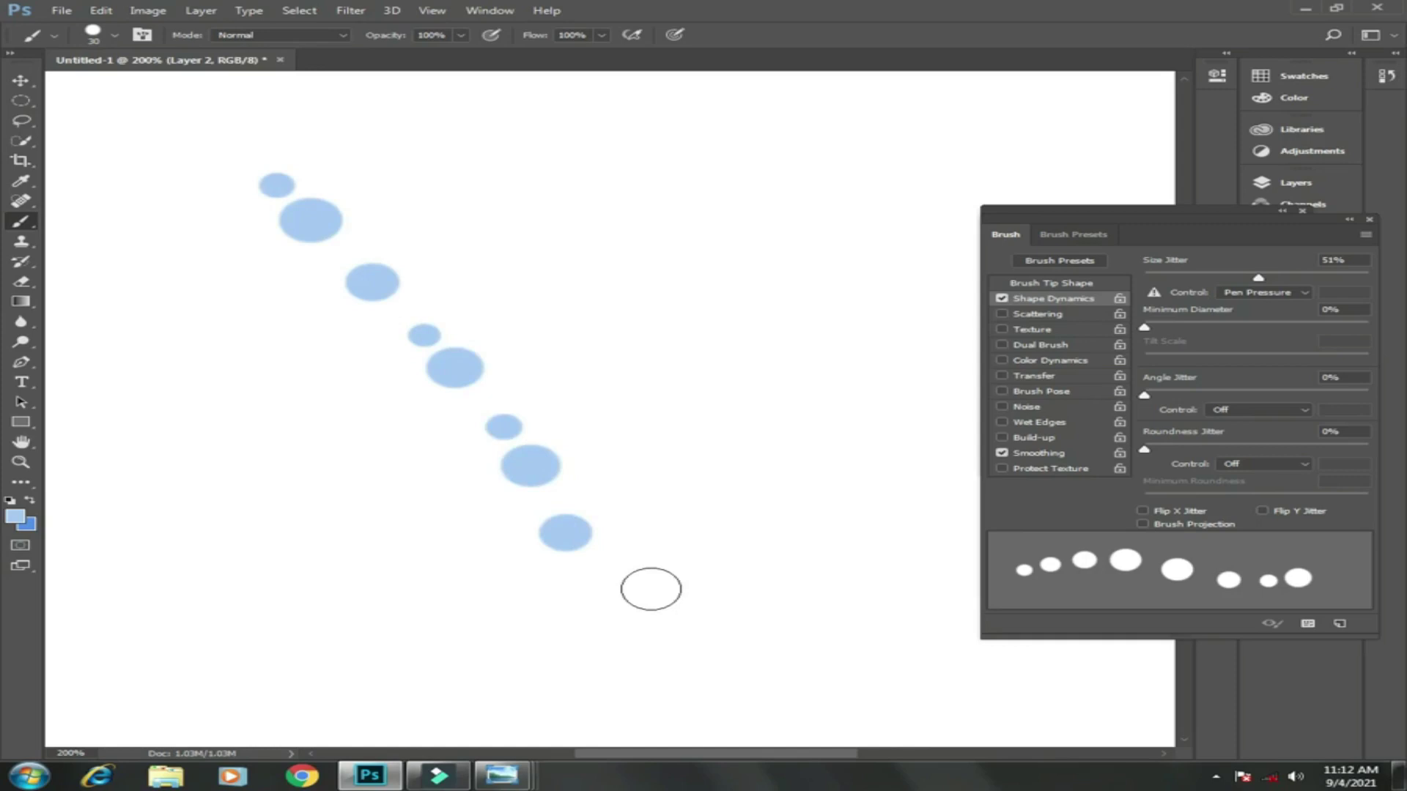
key("ctrl+z")
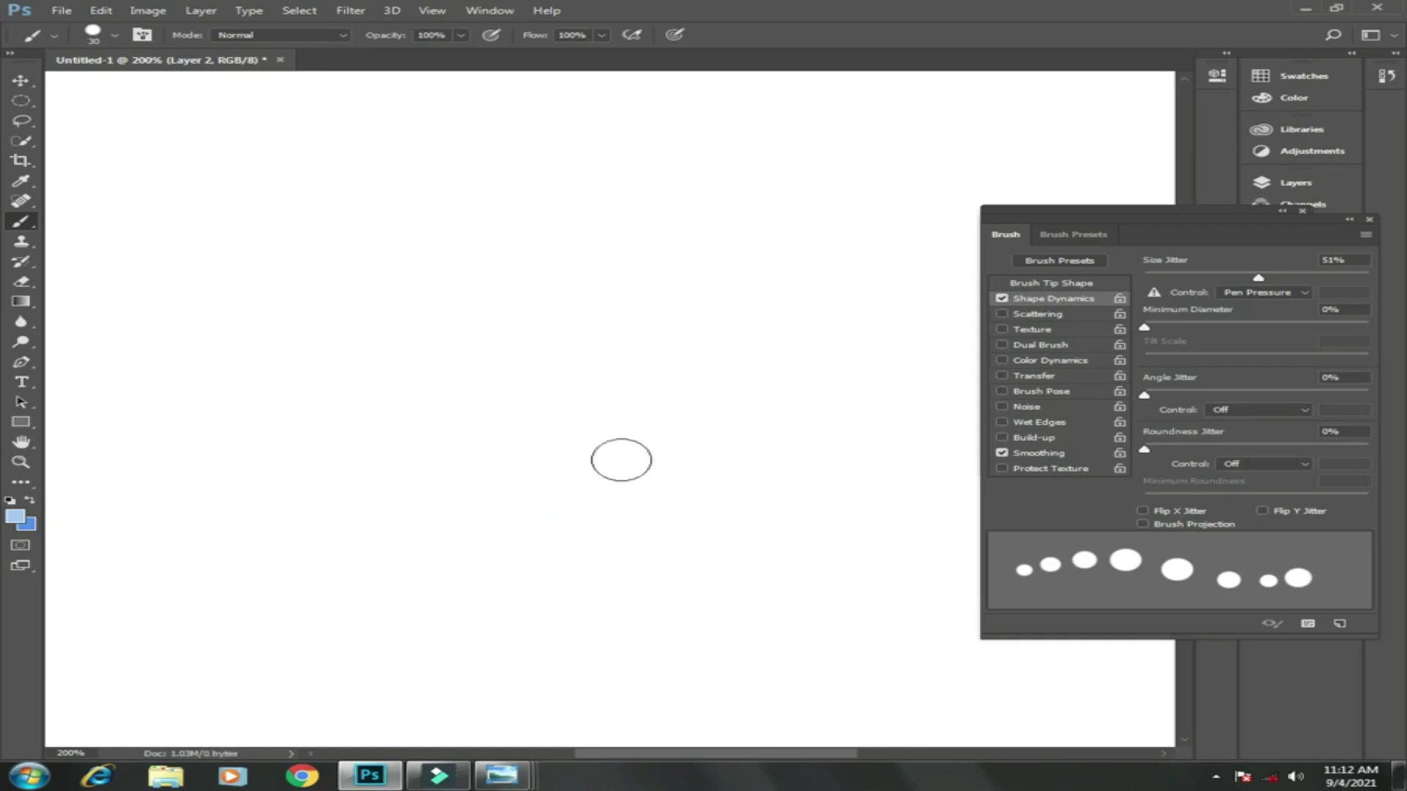
- Change the foreground color to crimson and paint a diagonal row of size-jittered dots on the canvas
left_click(15, 517)
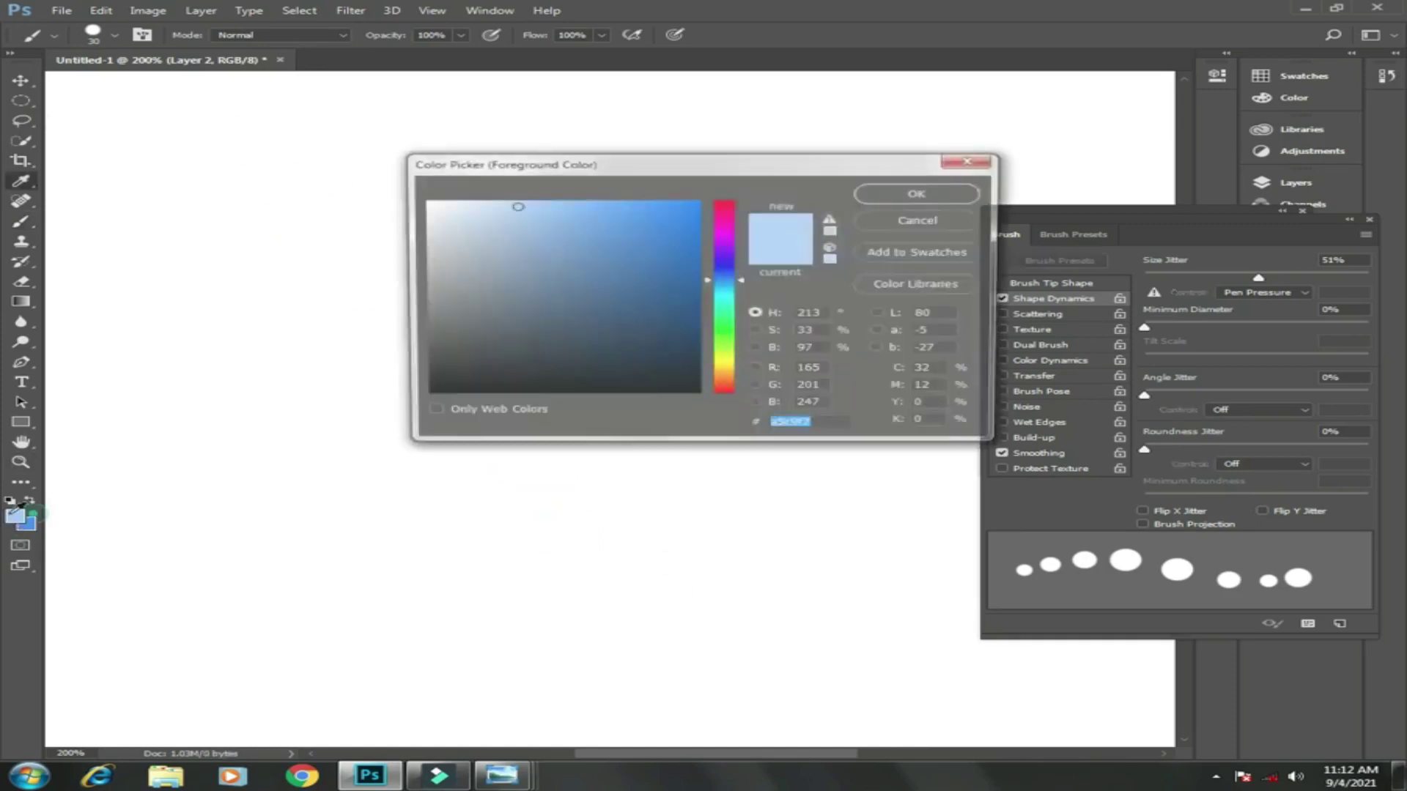
left_click(921, 193)
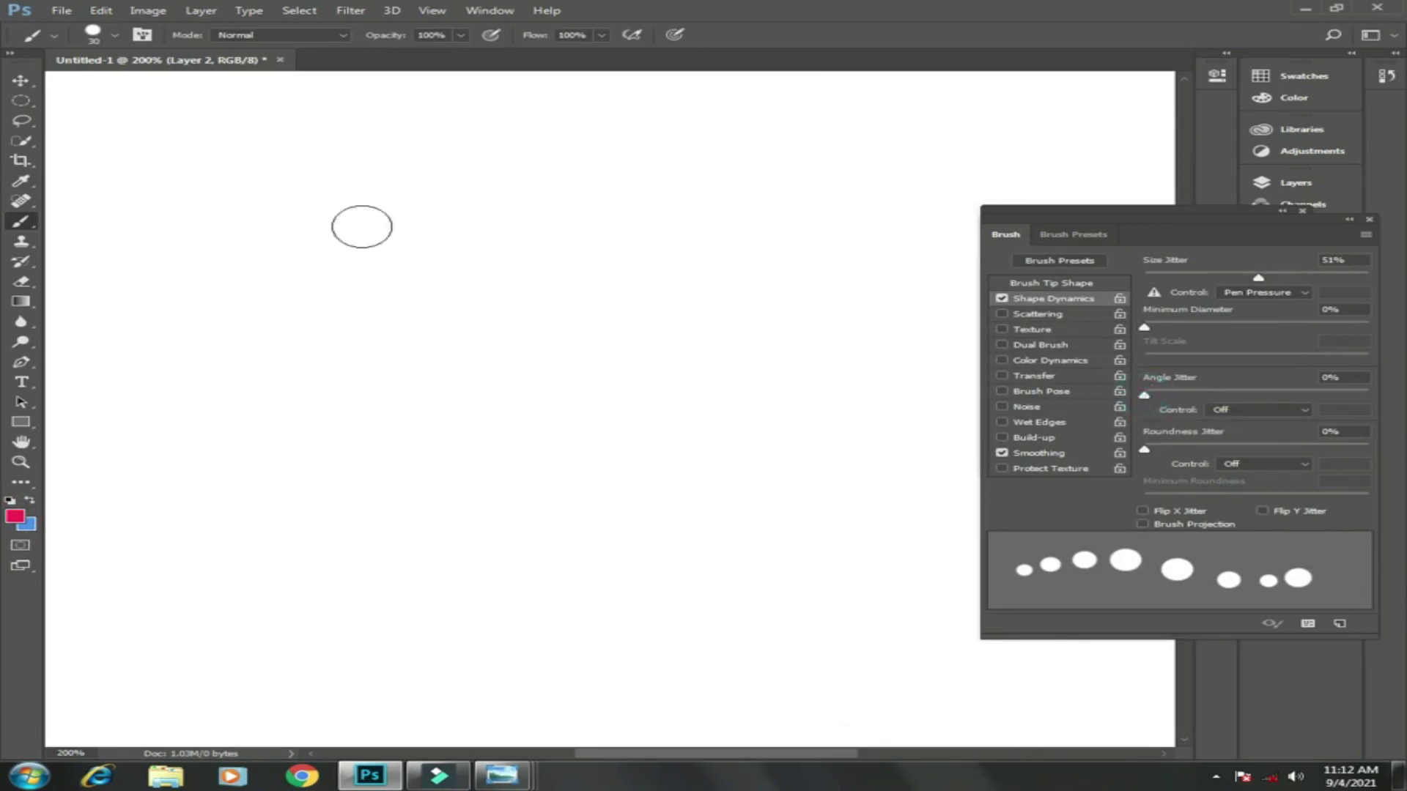
left_click_drag(368, 210, 619, 563)
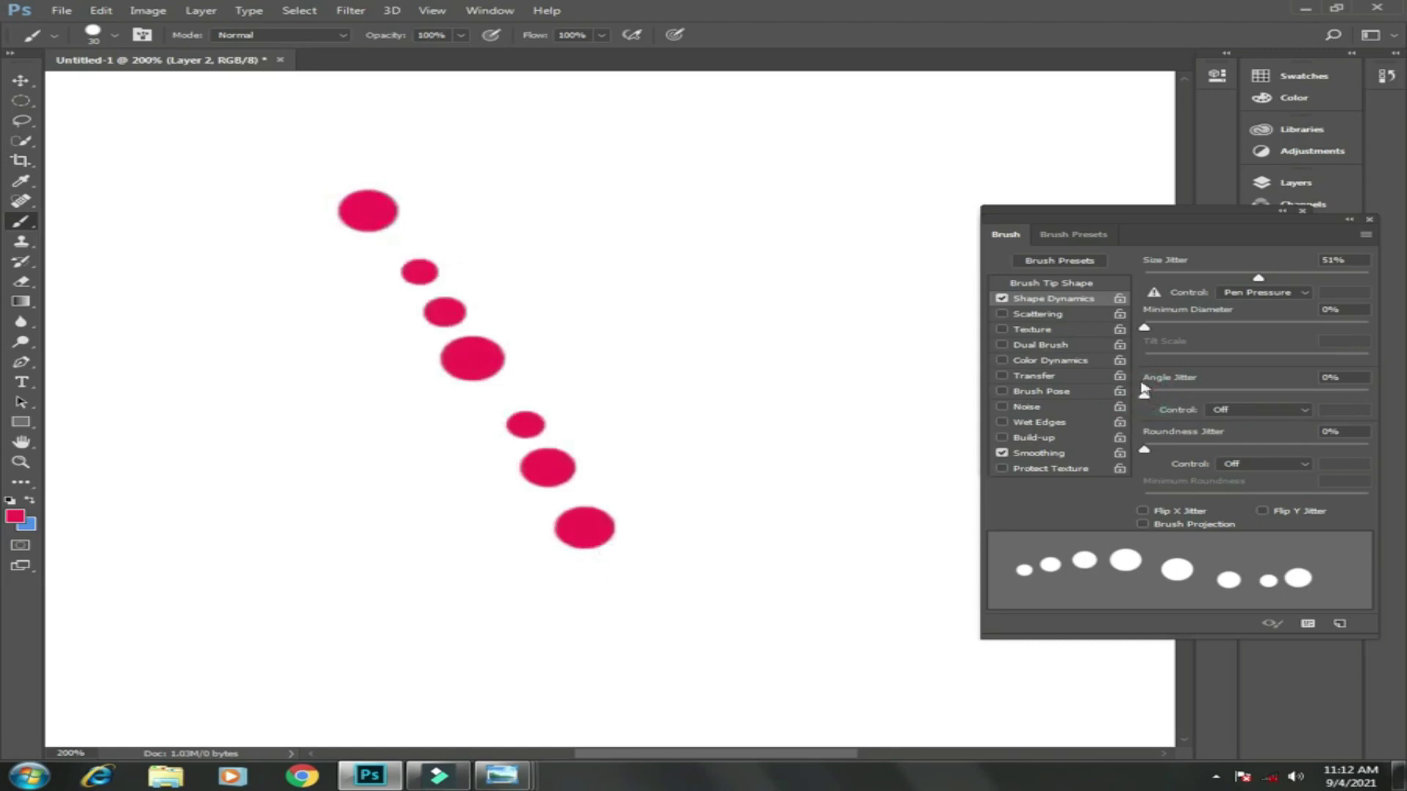
- Set the Angle Jitter to 40%, test one dot beside the row, and flatten the brush tip to 64% roundness
left_click_drag(1146, 398, 1234, 396)
left_click(557, 211)
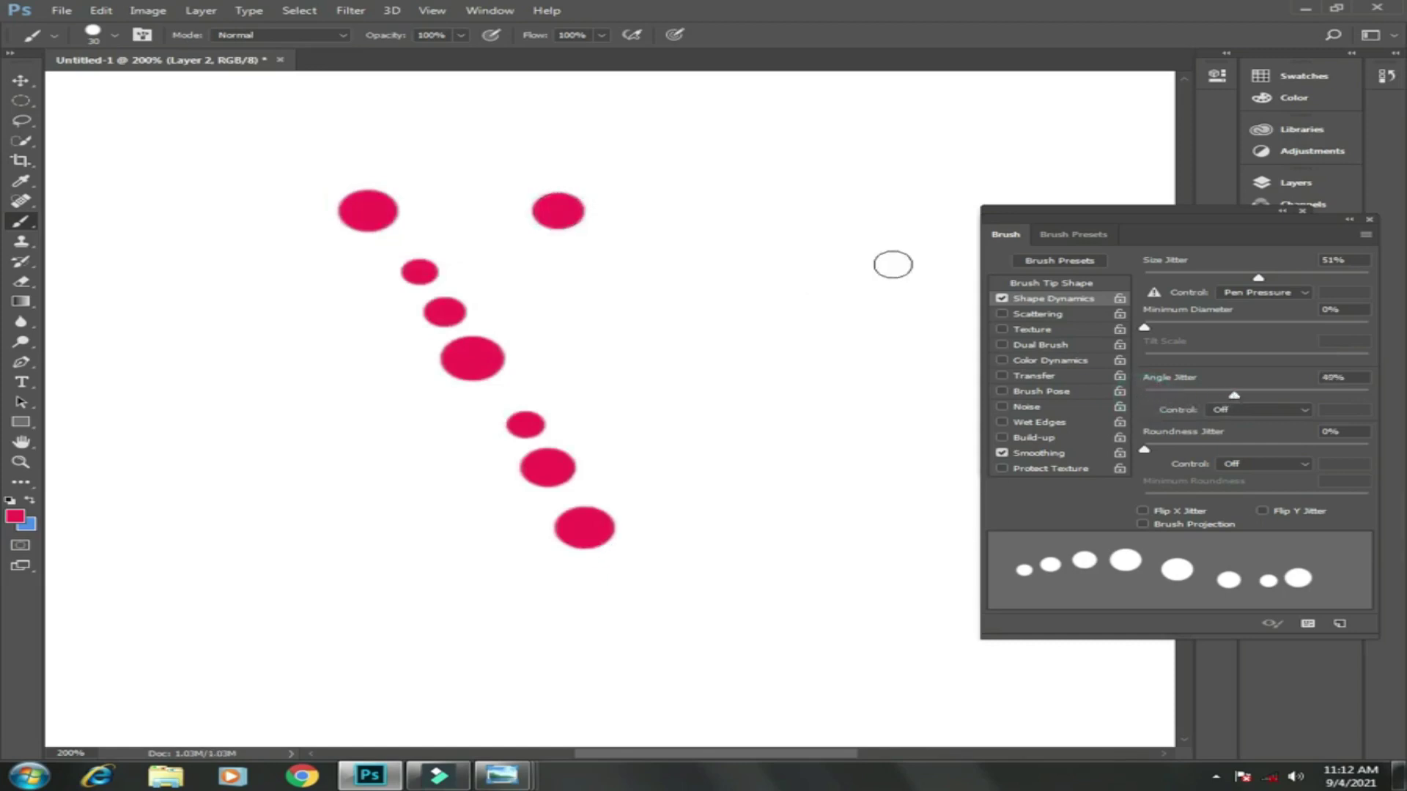
left_click(1051, 284)
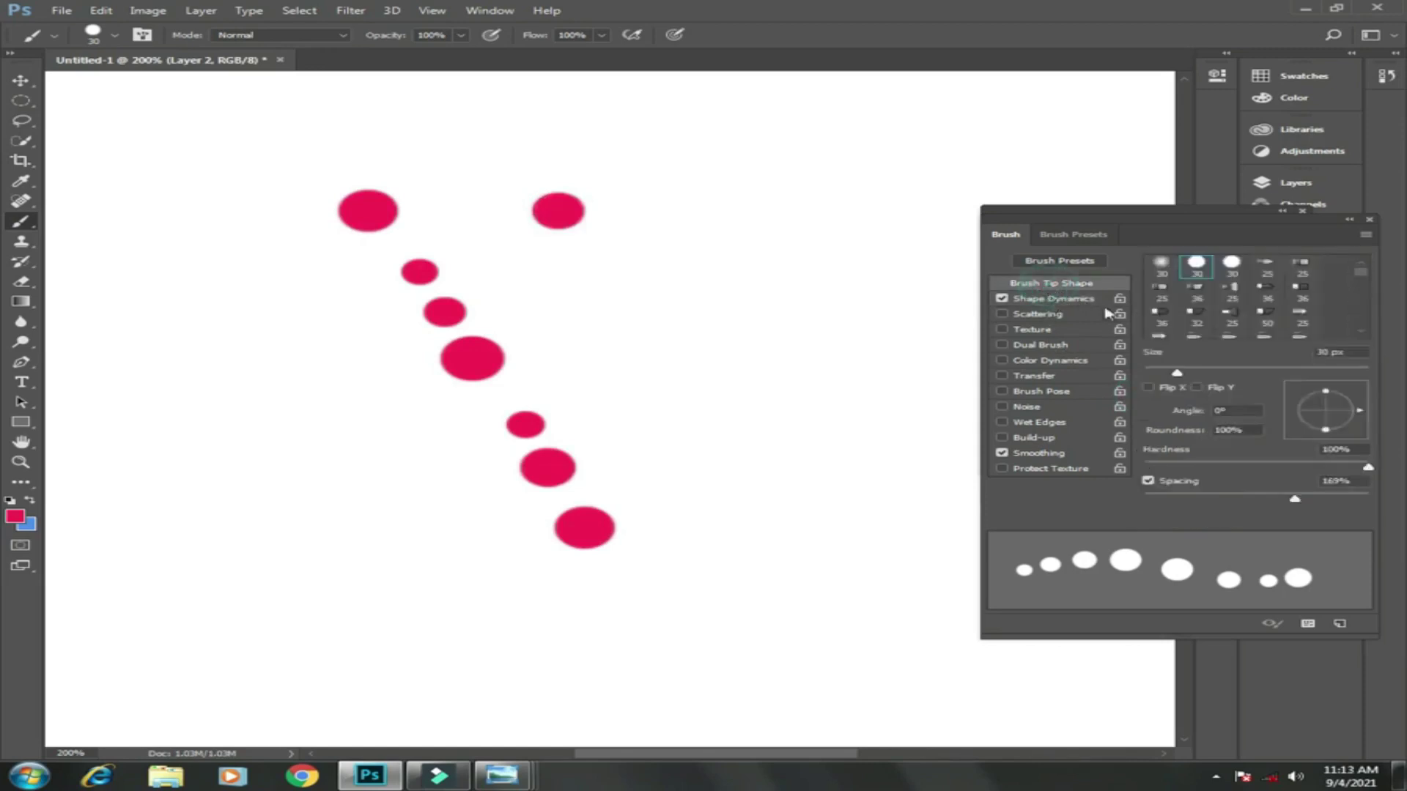
left_click_drag(1330, 435, 1326, 424)
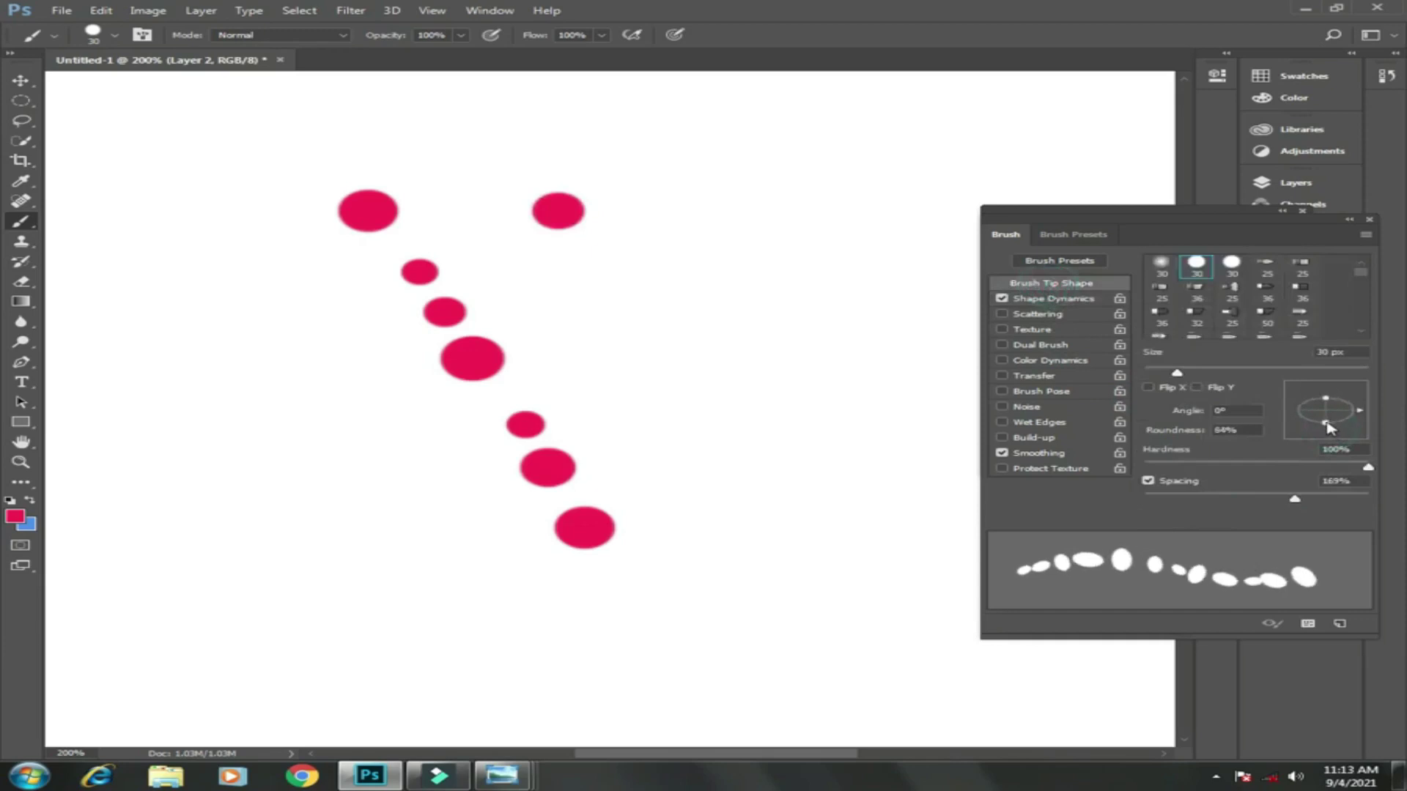
- Show the Shape Dynamics settings and paint two descending rows of tilted crimson ellipses beside the round dots
left_click(1053, 298)
left_click(729, 233)
left_click(729, 262)
left_click(734, 299)
left_click(735, 336)
left_click(737, 363)
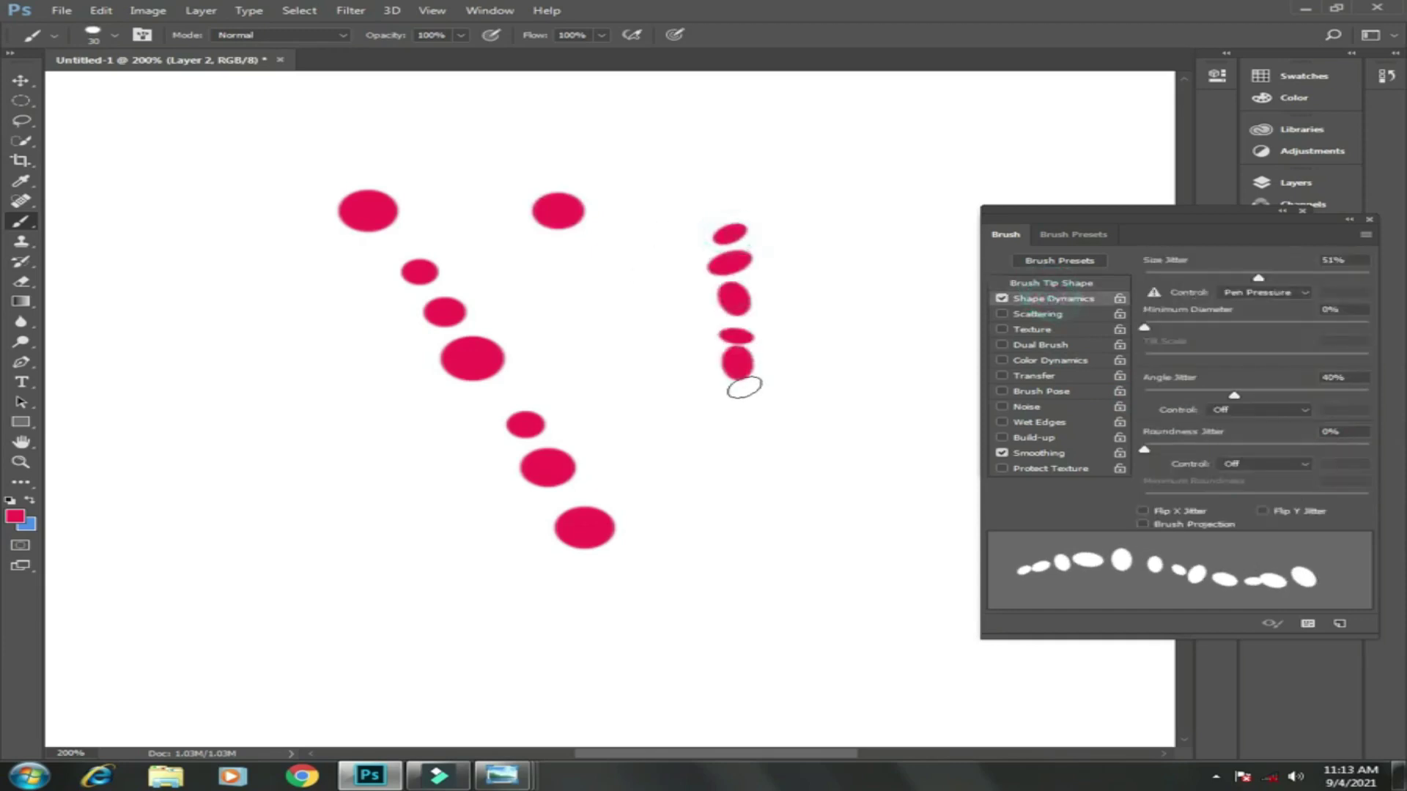
left_click(749, 399)
left_click(764, 438)
left_click(766, 480)
left_click(766, 518)
left_click(601, 330)
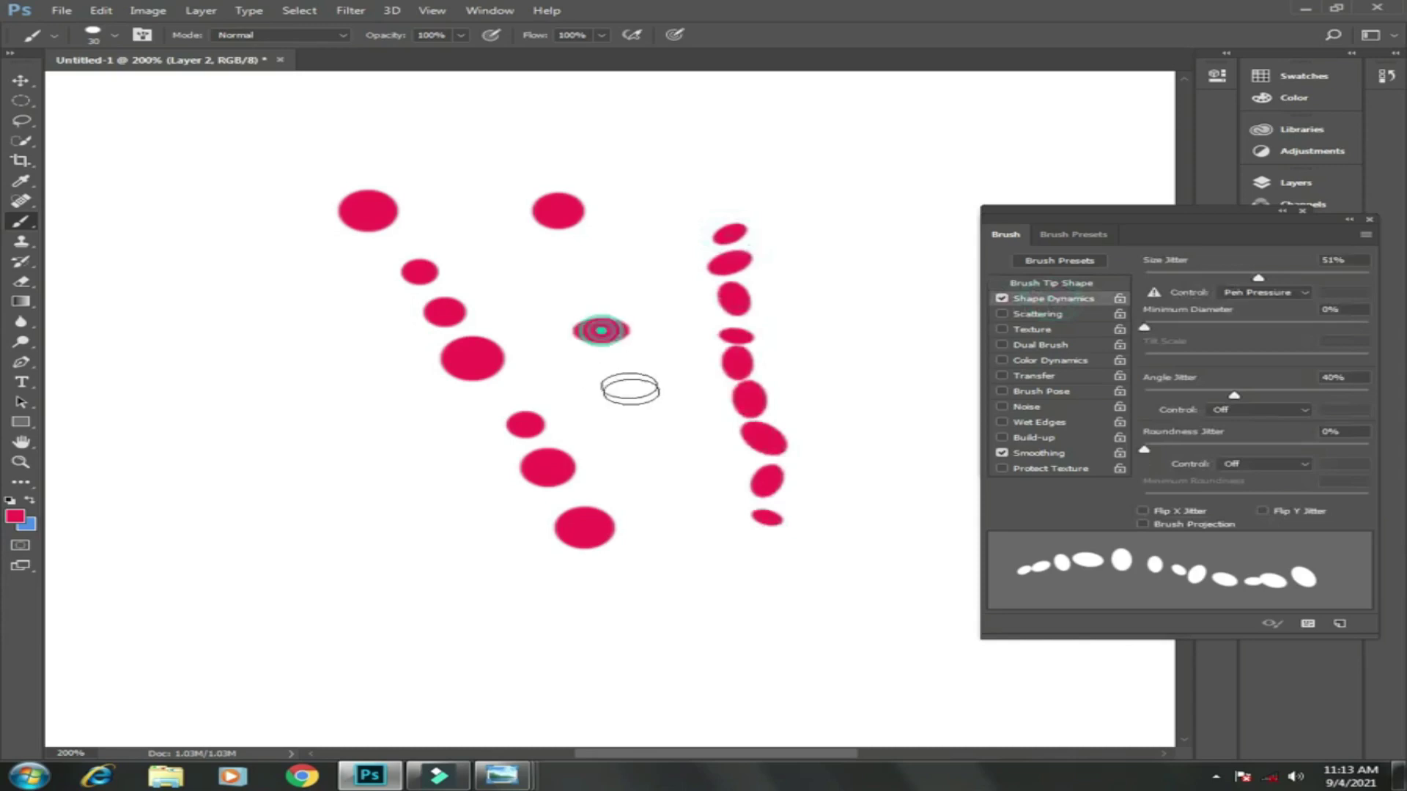
left_click(620, 370)
left_click(636, 405)
left_click(646, 428)
left_click(662, 465)
left_click(672, 500)
left_click(700, 535)
left_click(701, 565)
left_click(723, 602)
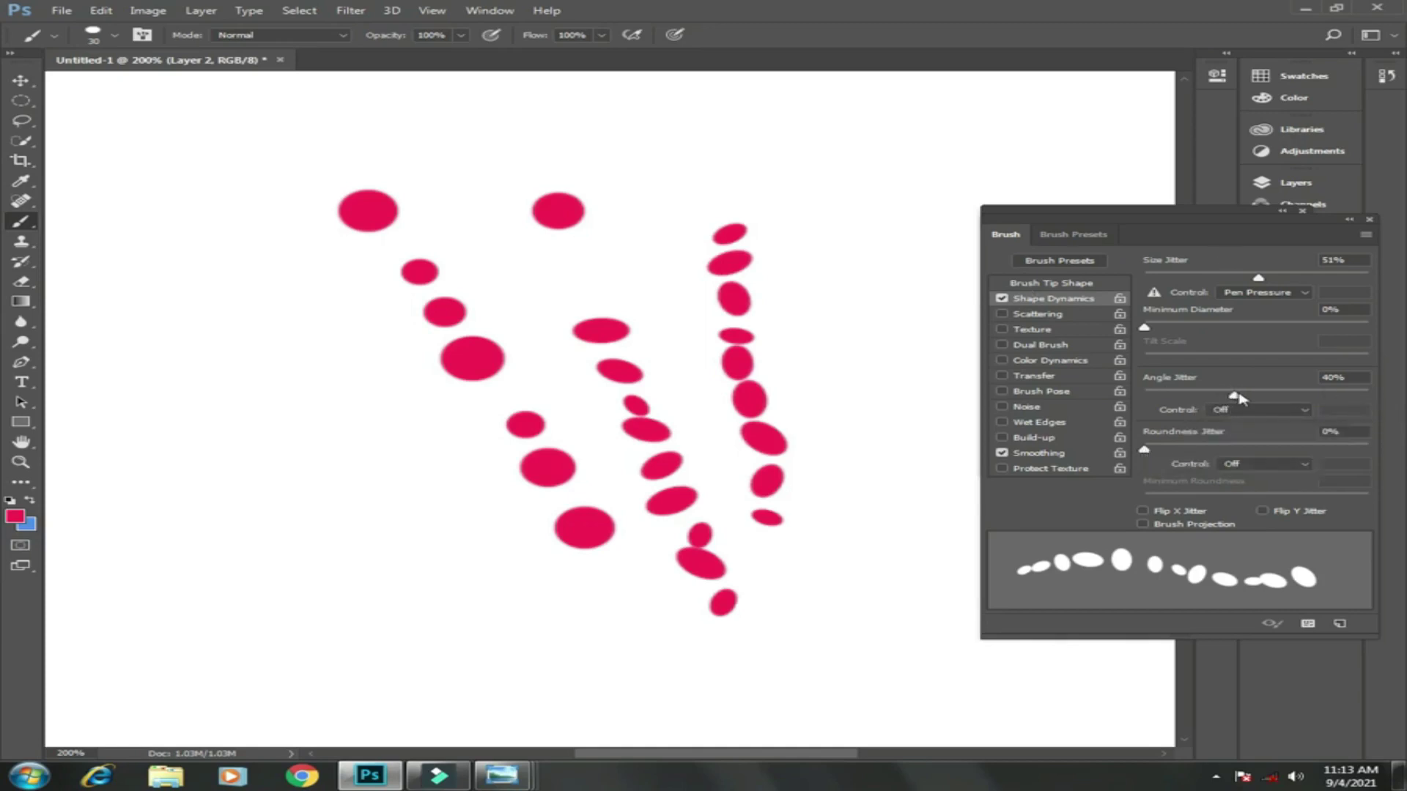
- Set the Angle Jitter to 0% and the Roundness Jitter to 25%, and paint a descending row of ellipses beside the round dots
left_click_drag(1234, 395, 1145, 396)
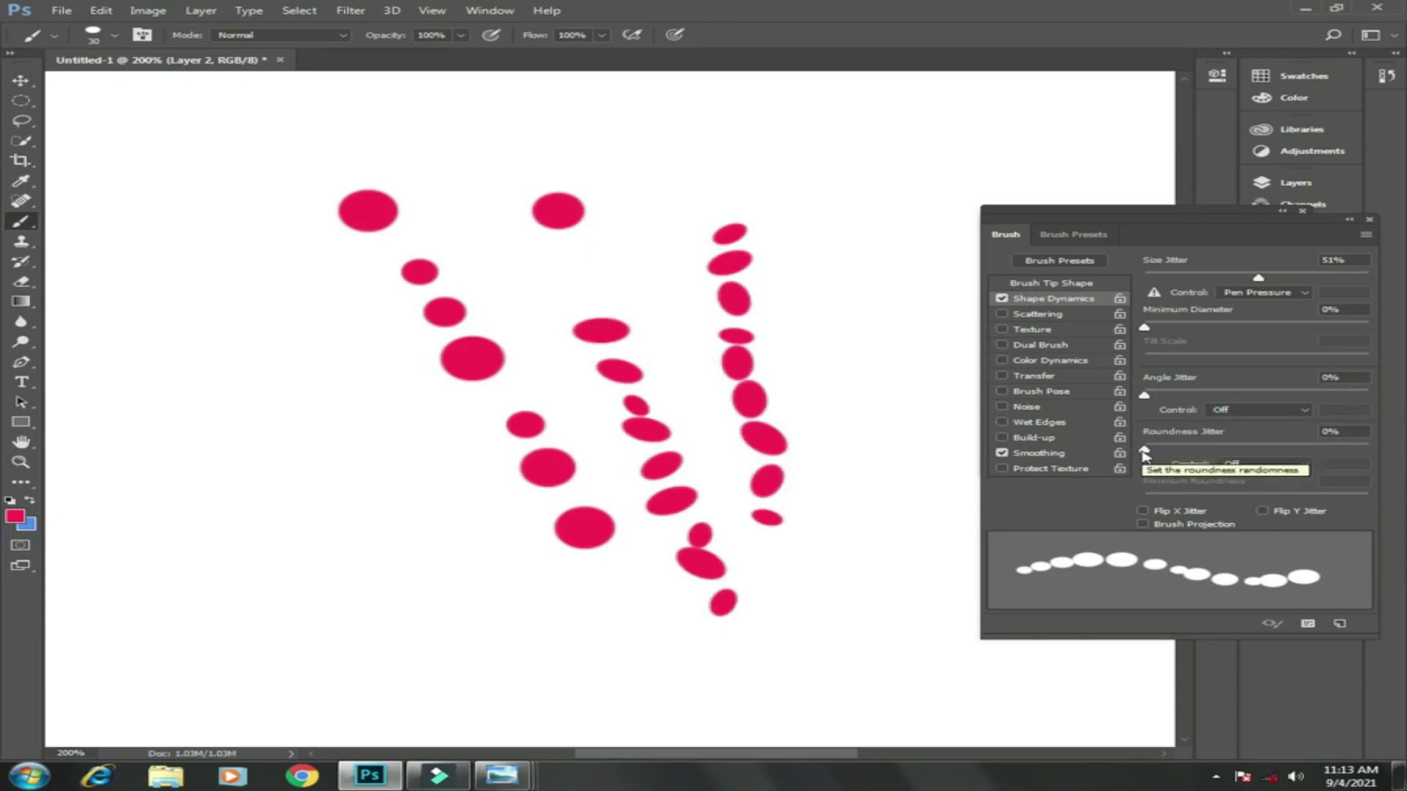
left_click_drag(1145, 450, 1199, 450)
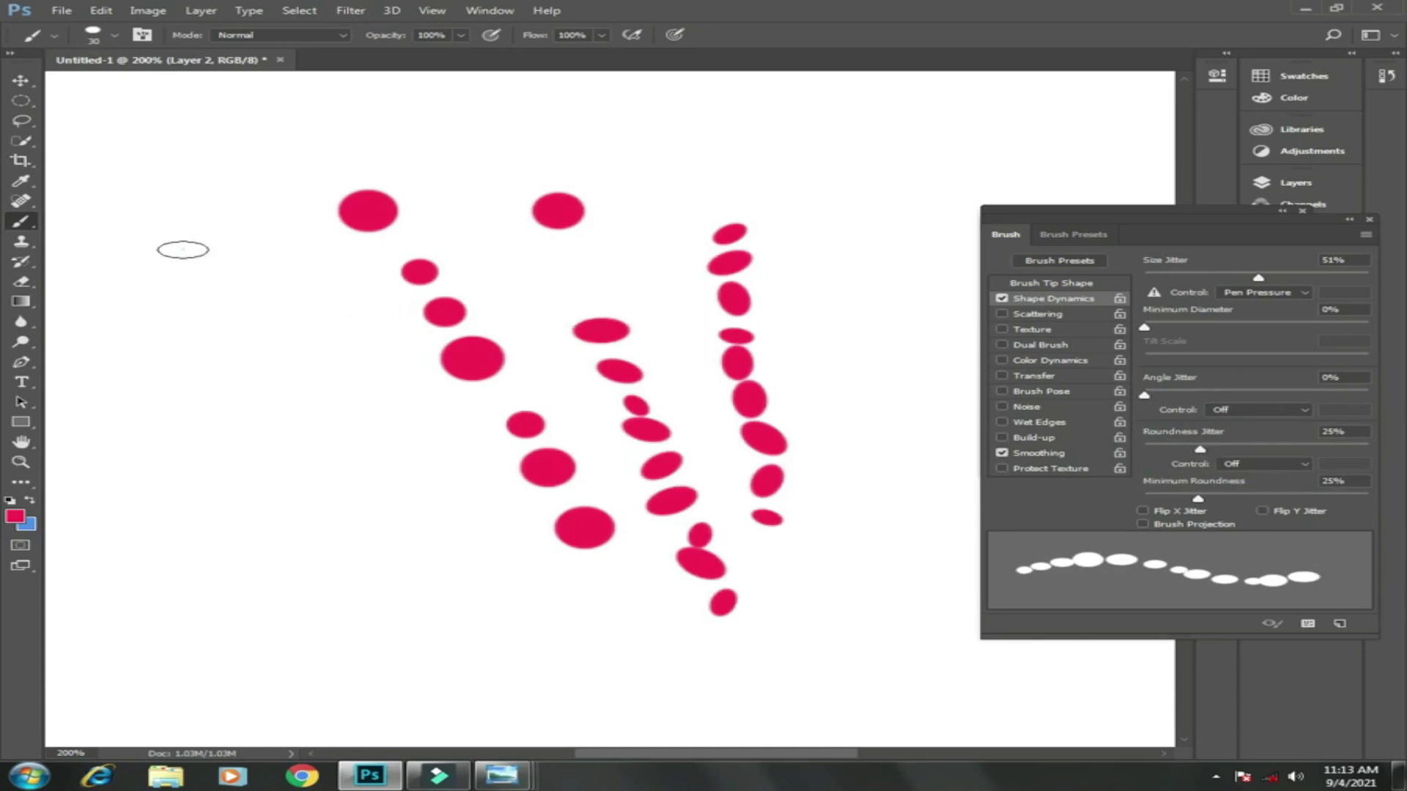
mouse_move(183, 247)
left_mouse_down()
mouse_move(249, 355)
mouse_move(251, 402)
mouse_move(353, 544)
mouse_move(393, 637)
left_mouse_up()
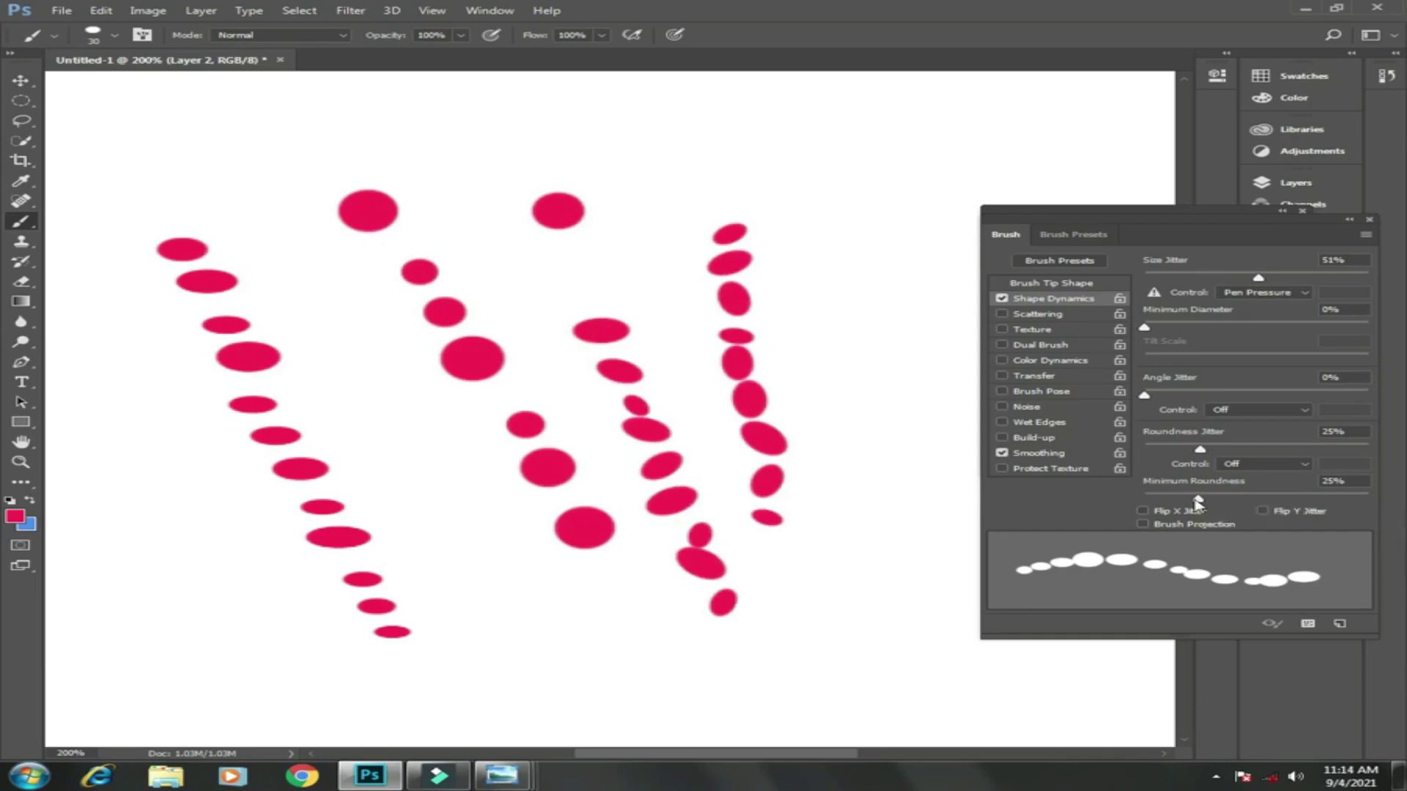
- Undo all the crimson test dots and rows to leave a blank canvas
key("ctrl+alt+z")
key("ctrl+alt+z")
key("ctrl+alt+z")
key("ctrl+alt+z")
key("ctrl+alt+z")
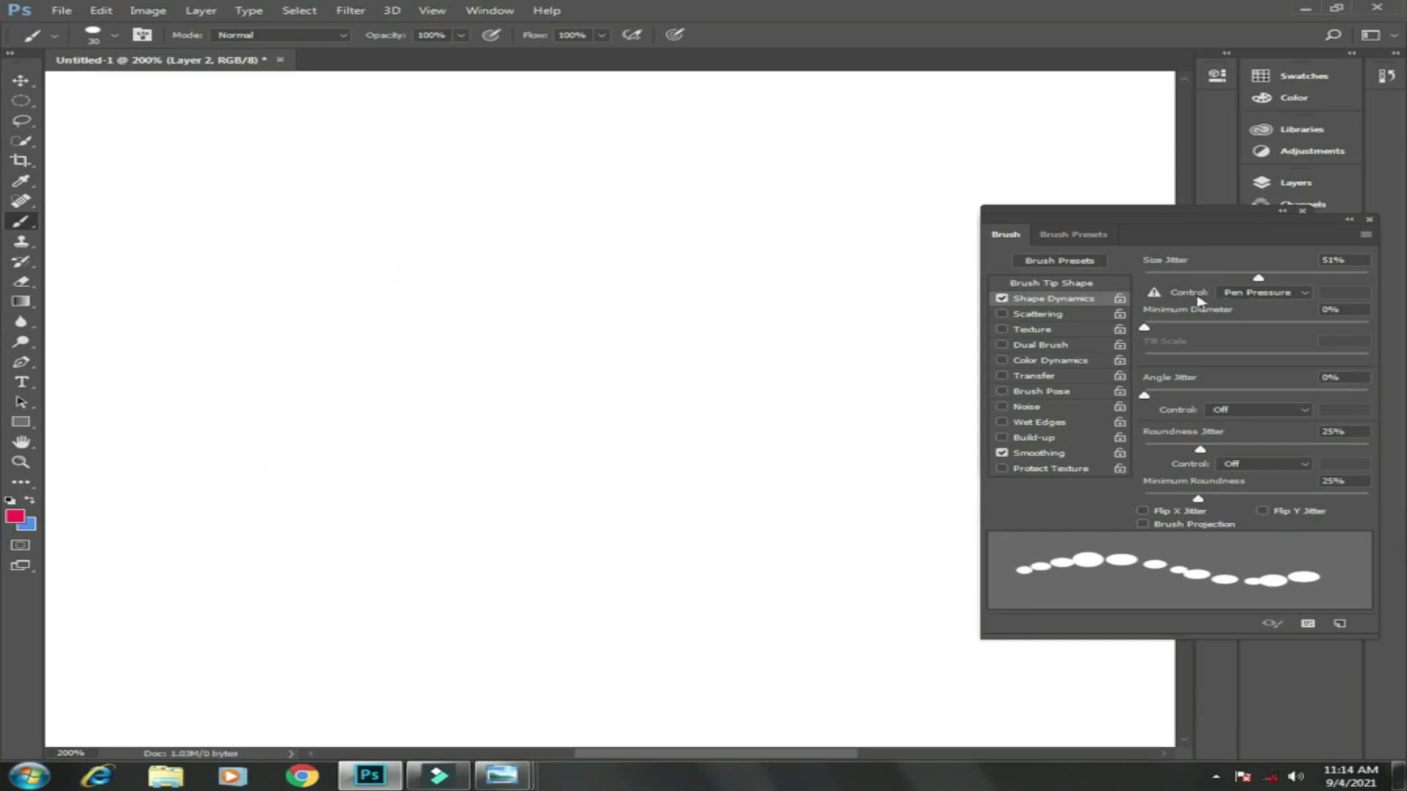
- Set the size control to Fade with 25 steps and reset the Roundness Jitter and Size Jitter to 0%
left_click(1304, 294)
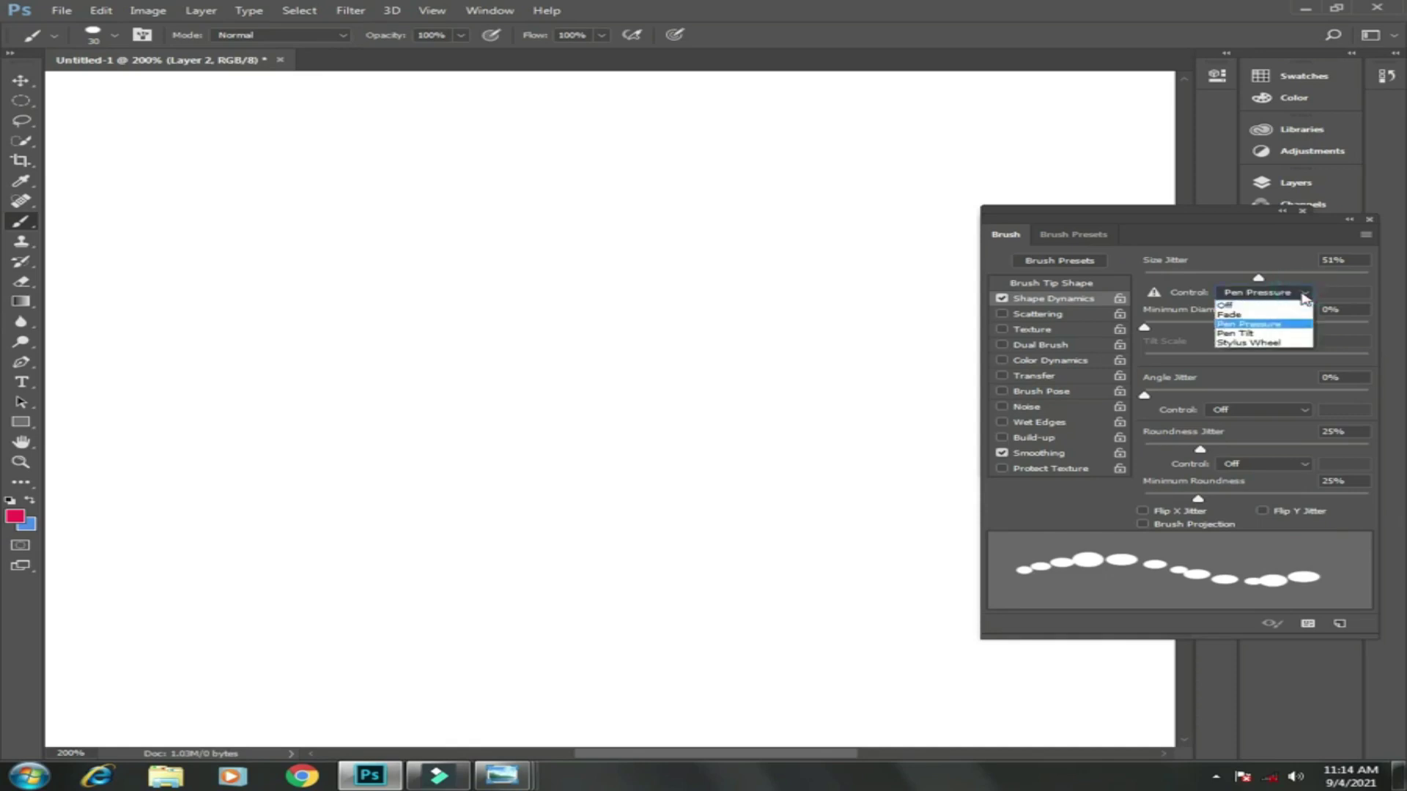
left_click(1258, 315)
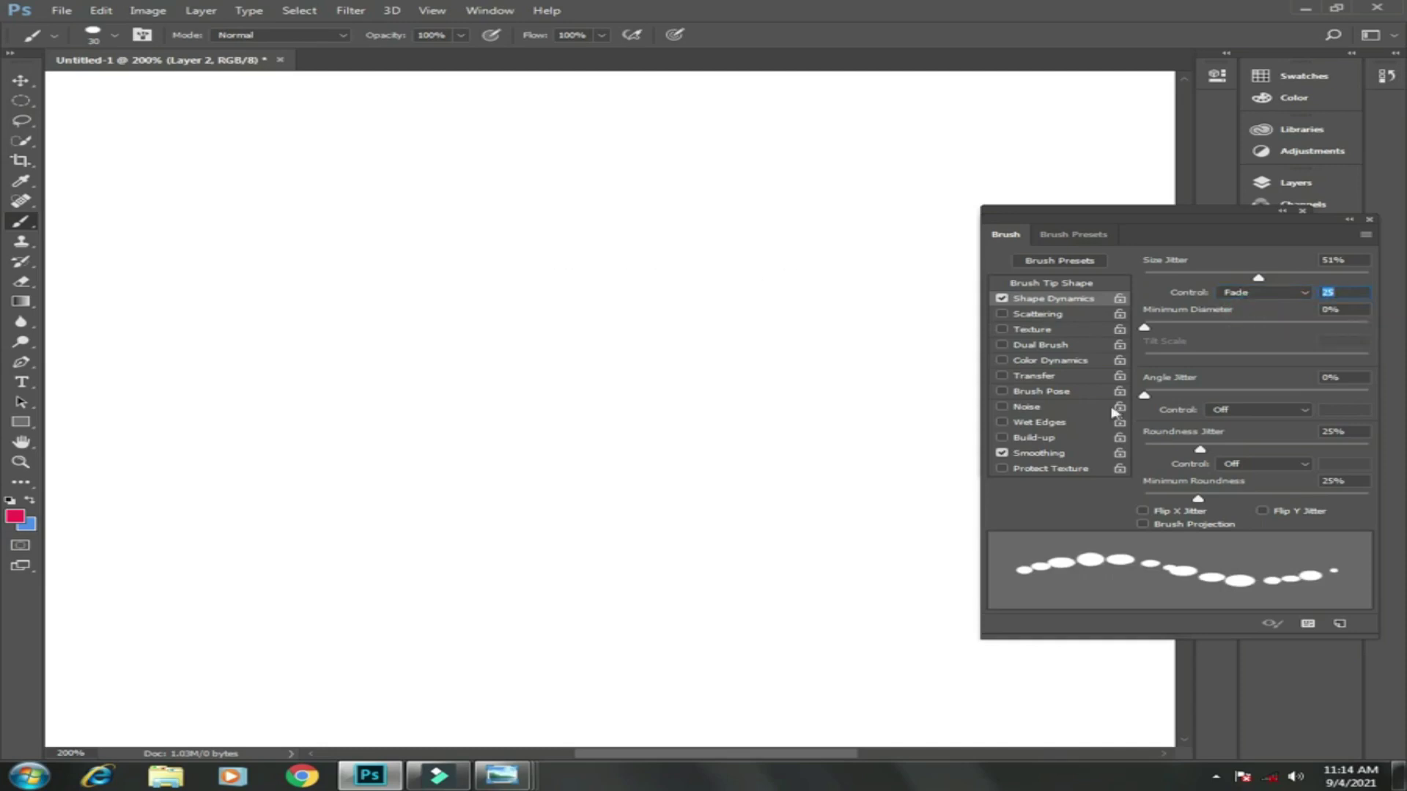
left_click_drag(1203, 454, 1144, 453)
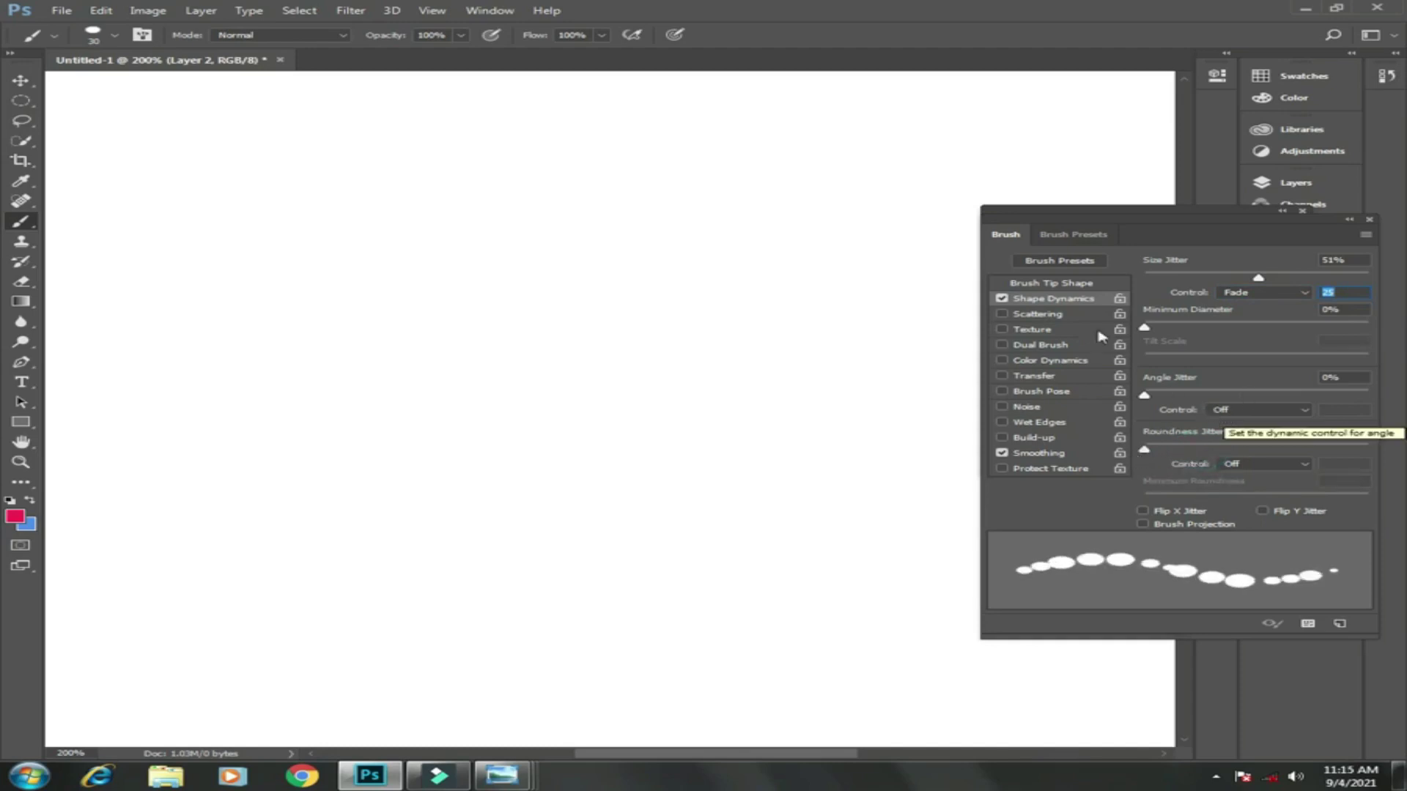
left_click_drag(1259, 280, 1144, 280)
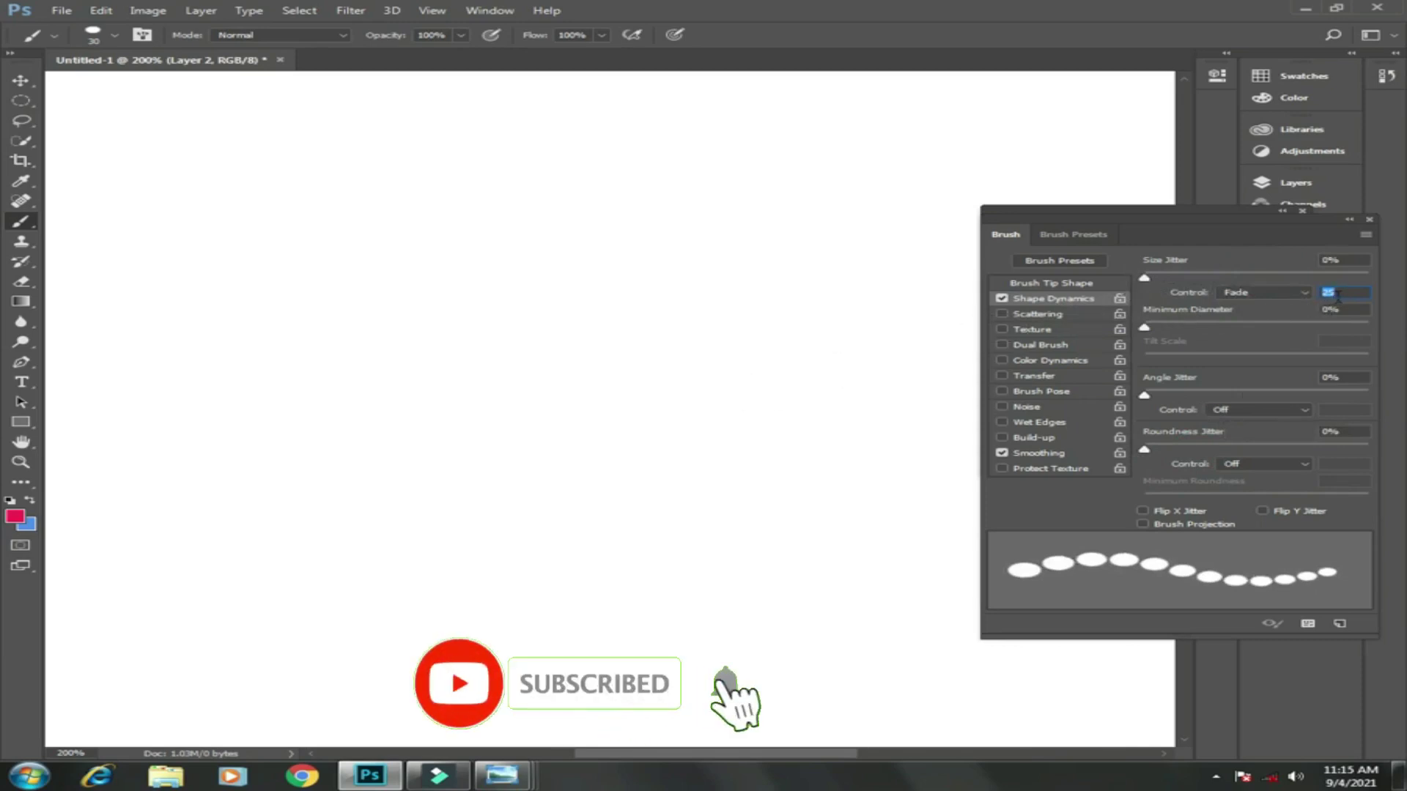
- Paint three long diagonal rows of crimson ellipses that taper off across the canvas
mouse_move(416, 186)
left_mouse_down()
mouse_move(518, 331)
mouse_move(673, 471)
mouse_move(865, 726)
left_mouse_up()
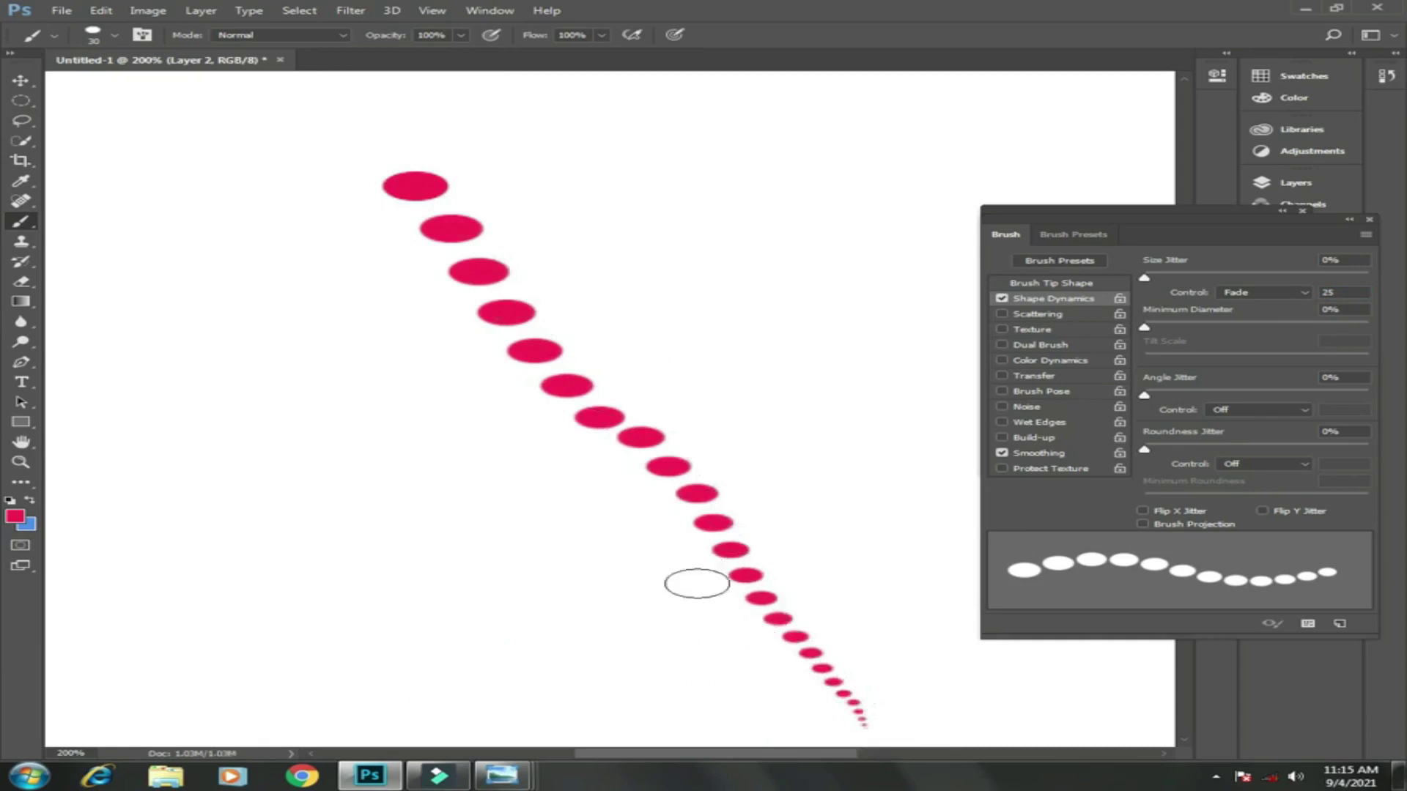
left_click(89, 111)
mouse_move(89, 111)
left_mouse_down()
mouse_move(220, 228)
mouse_move(383, 434)
mouse_move(537, 678)
left_mouse_up()
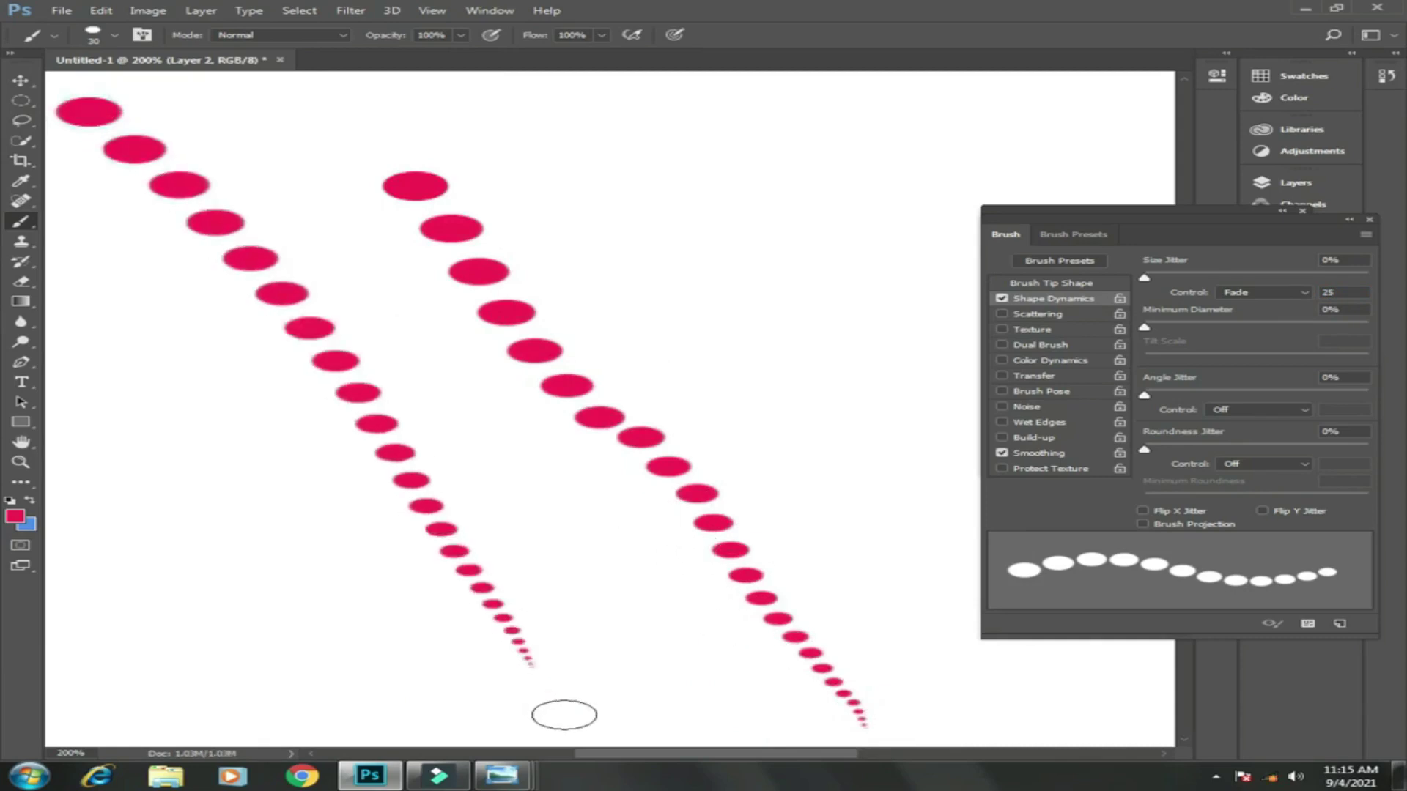
mouse_move(599, 206)
left_mouse_down()
mouse_move(998, 653)
mouse_move(1037, 733)
left_mouse_up()
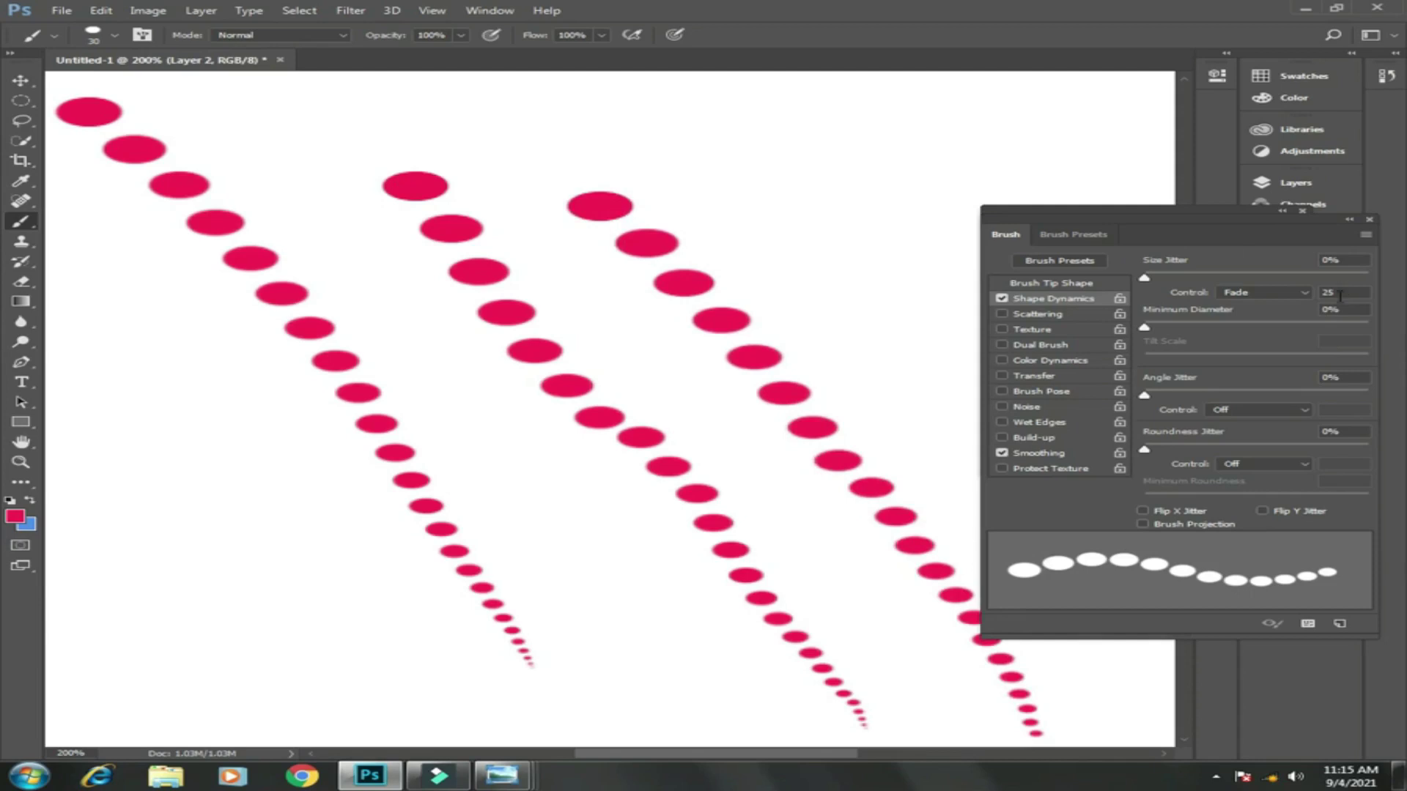
- Set the size Fade to 10 steps and paint several short tapering rows of ellipses among the long ones
left_click_drag(1339, 295, 1319, 300)
type("10")
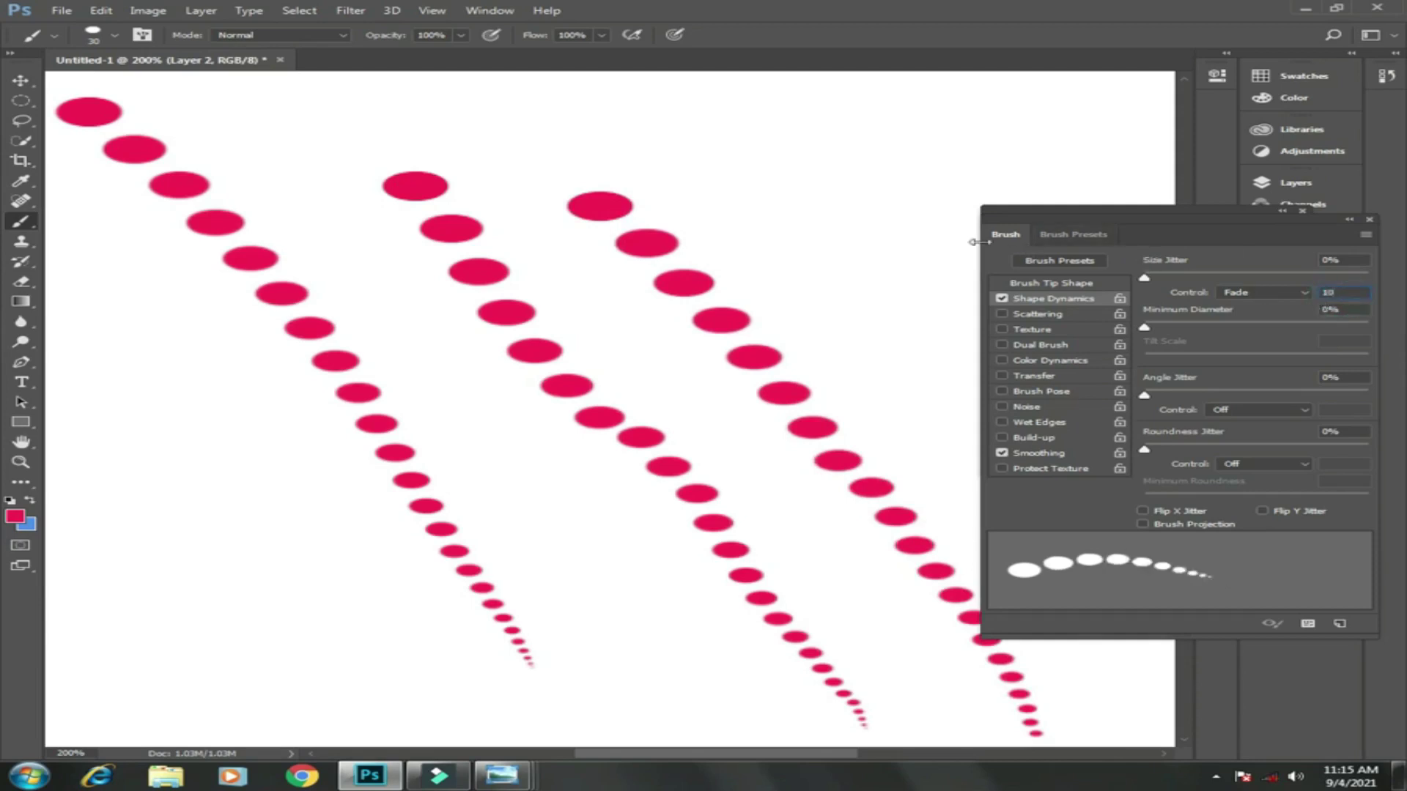
mouse_move(689, 129)
left_mouse_down()
mouse_move(782, 194)
mouse_move(837, 258)
mouse_move(887, 358)
left_mouse_up()
mouse_move(848, 95)
left_mouse_down()
mouse_move(915, 233)
mouse_move(913, 370)
left_mouse_up()
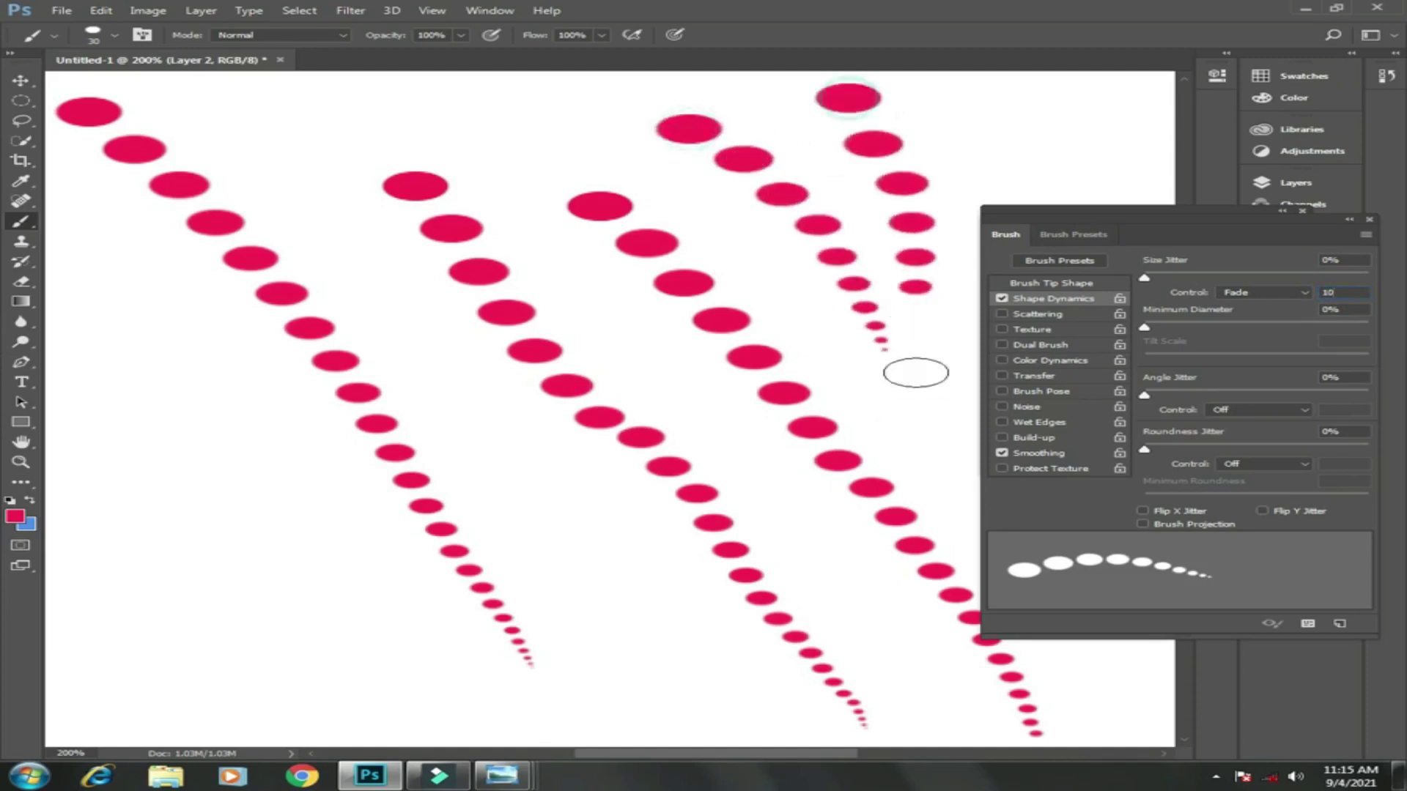
left_click(147, 325)
left_click_drag(206, 432, 345, 640)
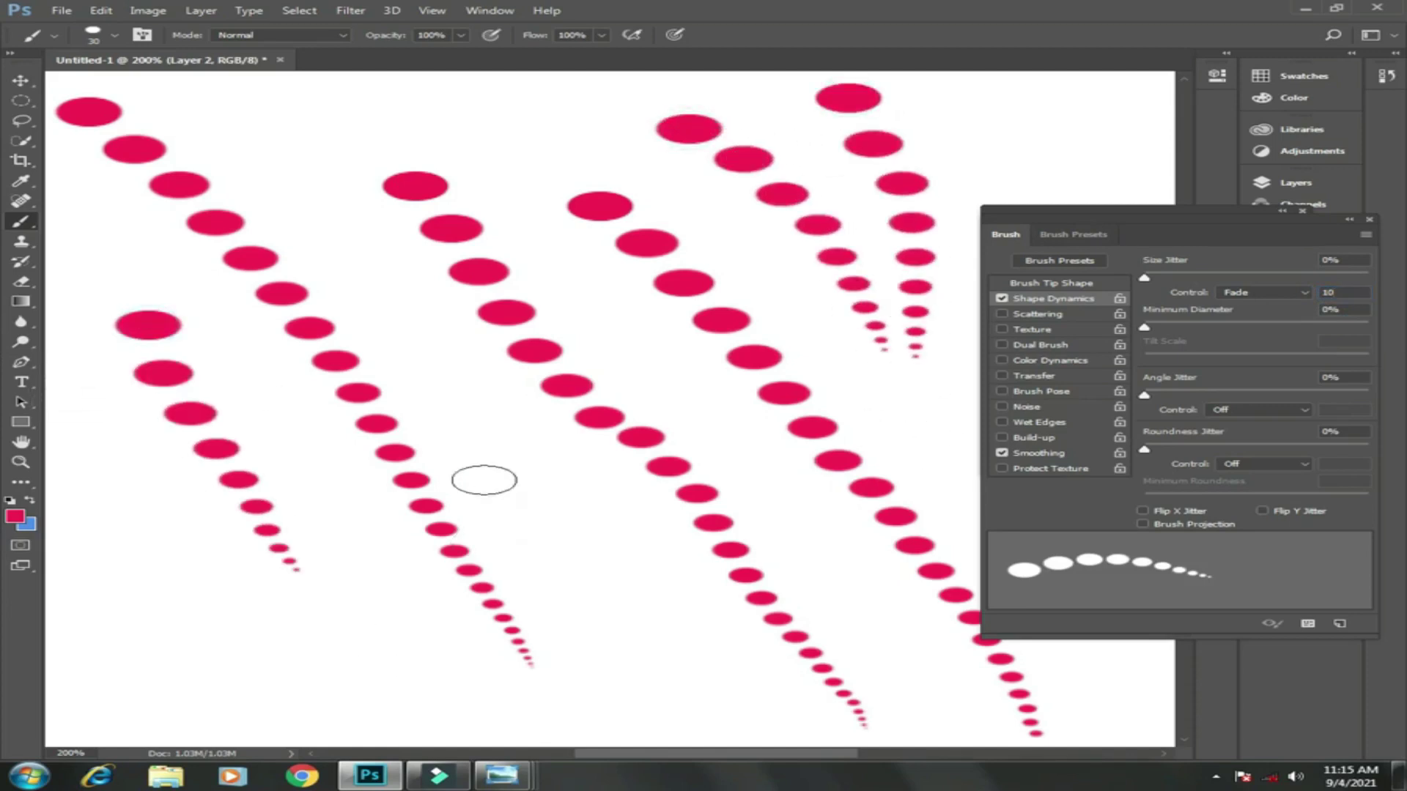
mouse_move(487, 447)
left_mouse_down()
mouse_move(598, 625)
mouse_move(655, 692)
mouse_move(710, 720)
left_mouse_up()
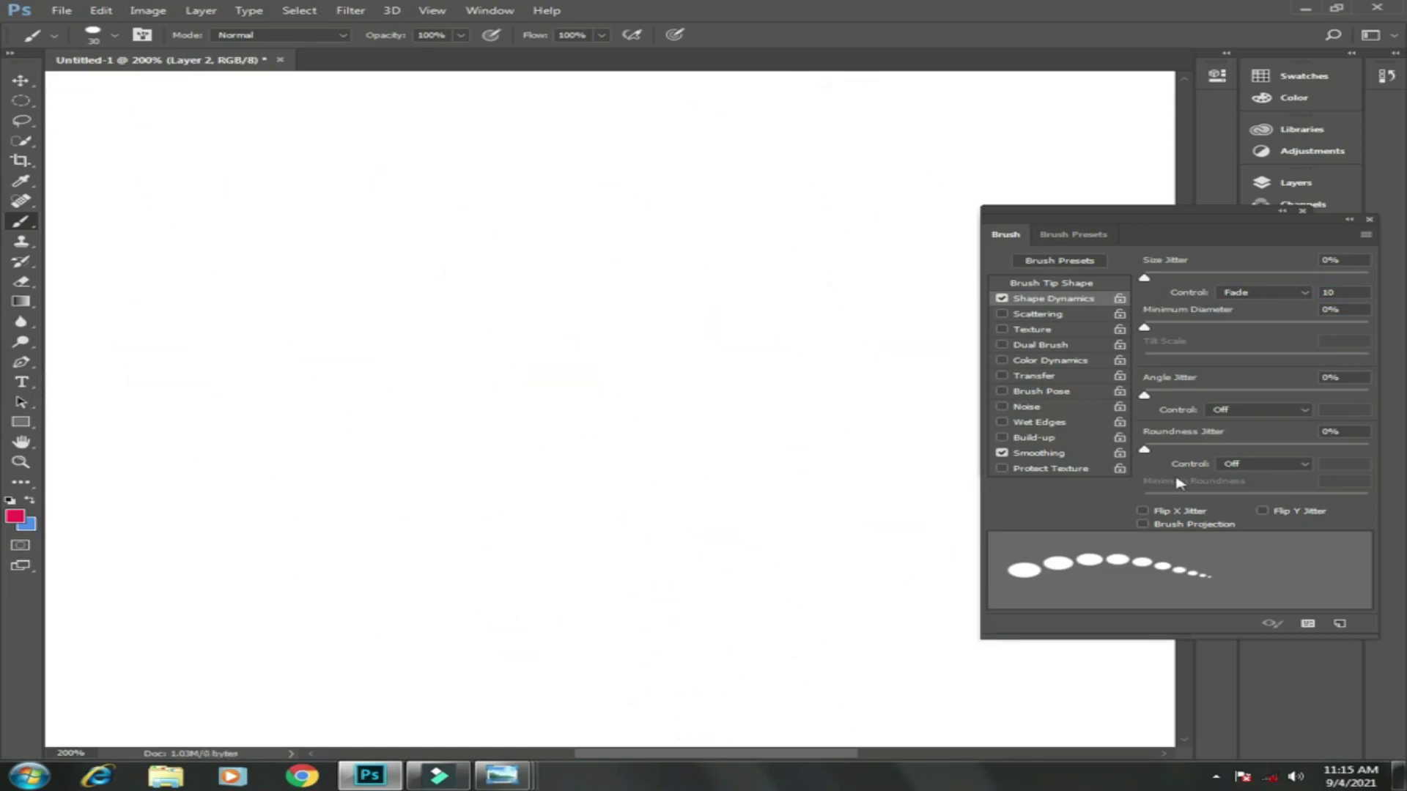
- Reduce the brush tip spacing to its minimum, and try a short tapering stroke with the size Fade at 50, undoing the stroke
left_click(1051, 283)
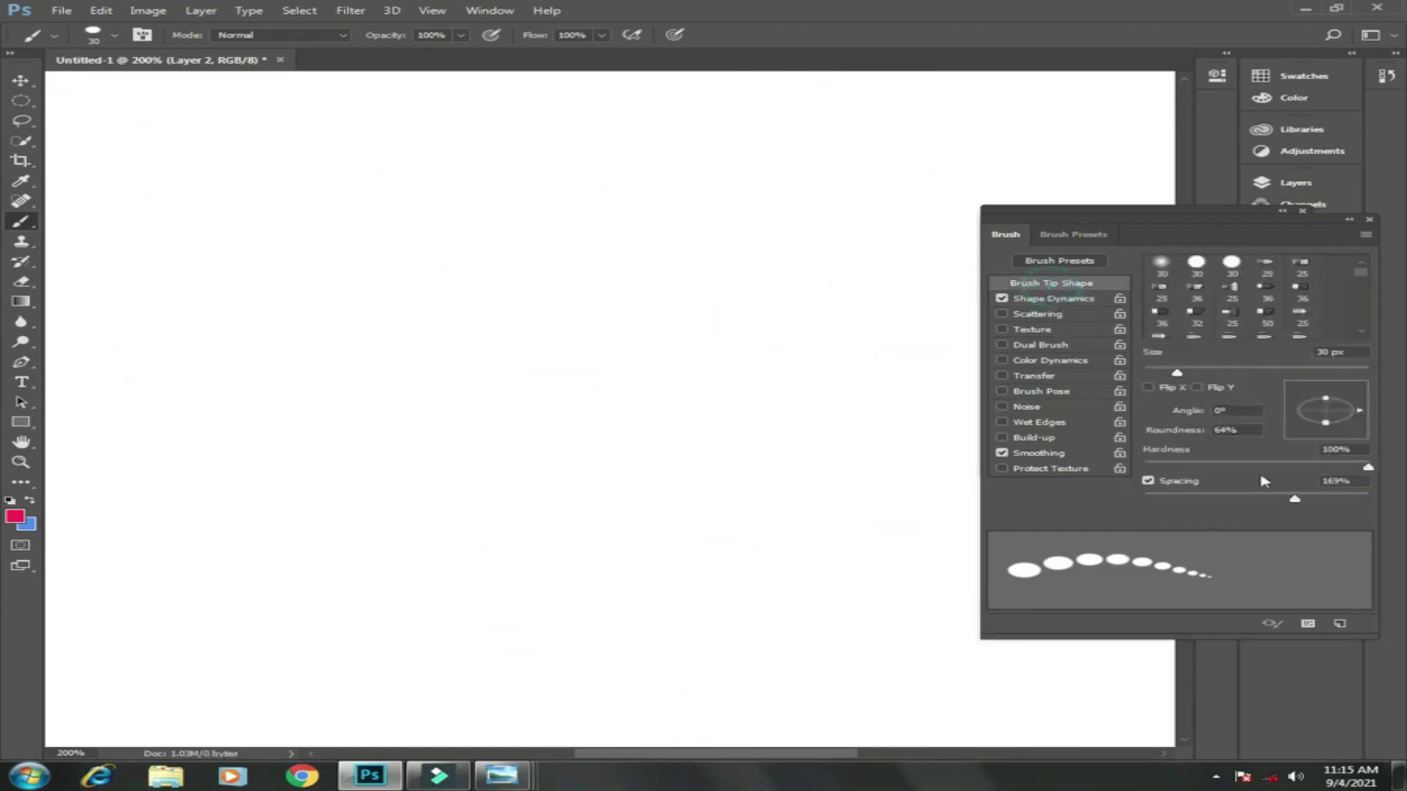
left_click_drag(1293, 501, 1135, 510)
left_click(1068, 301)
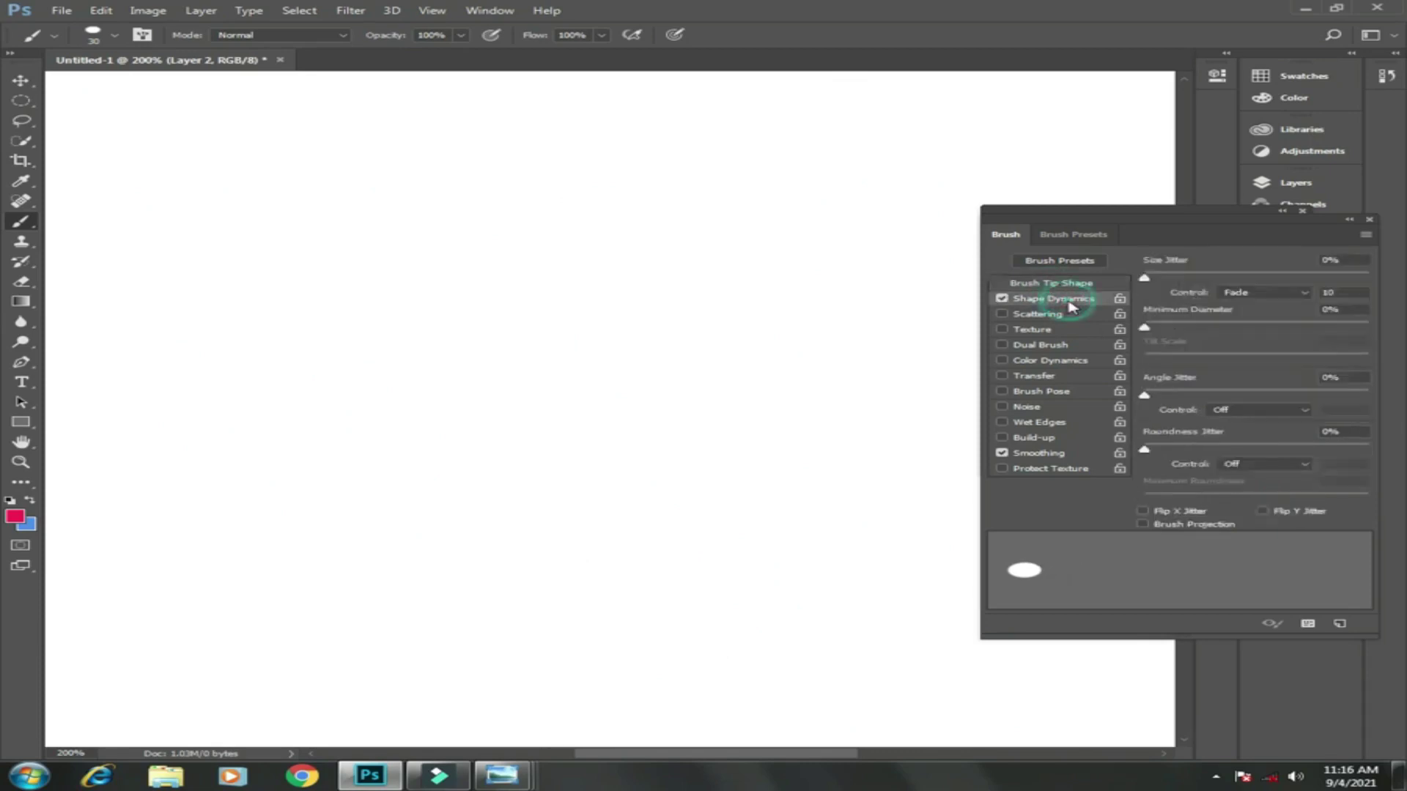
left_click_drag(171, 217, 292, 248)
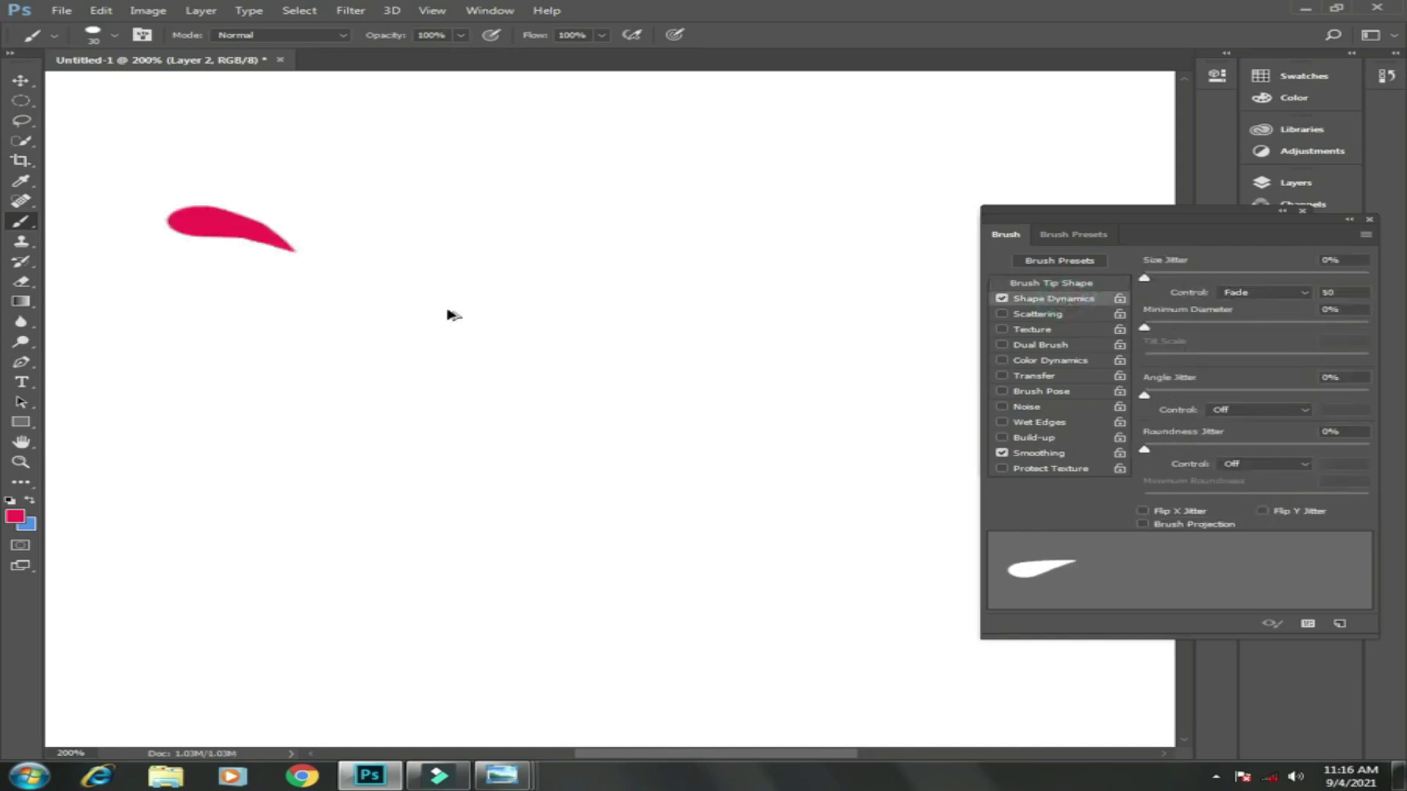
key("ctrl+z")
- Set the size Fade to 80 steps and paint three short tapering crimson strokes across the upper canvas
left_click(1330, 292)
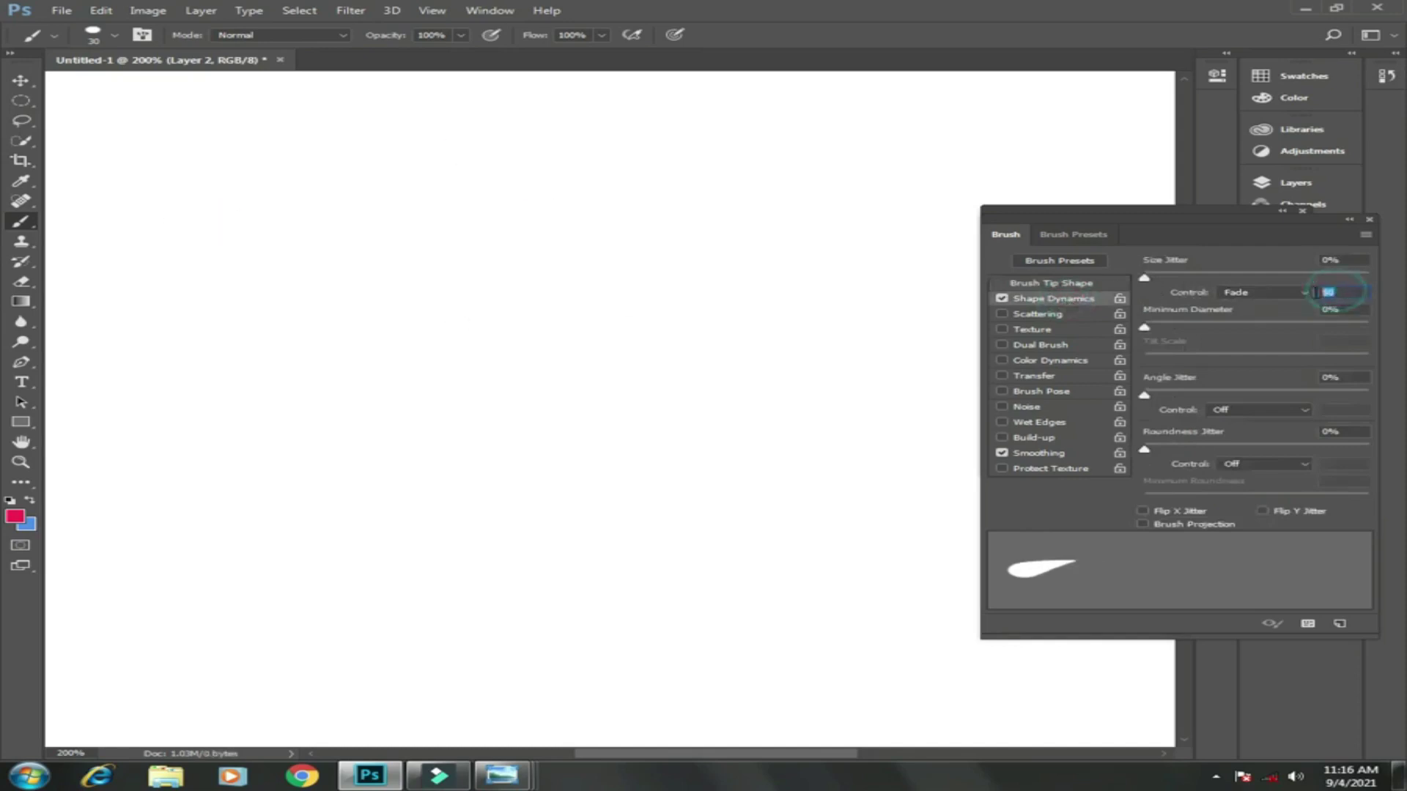
type("80")
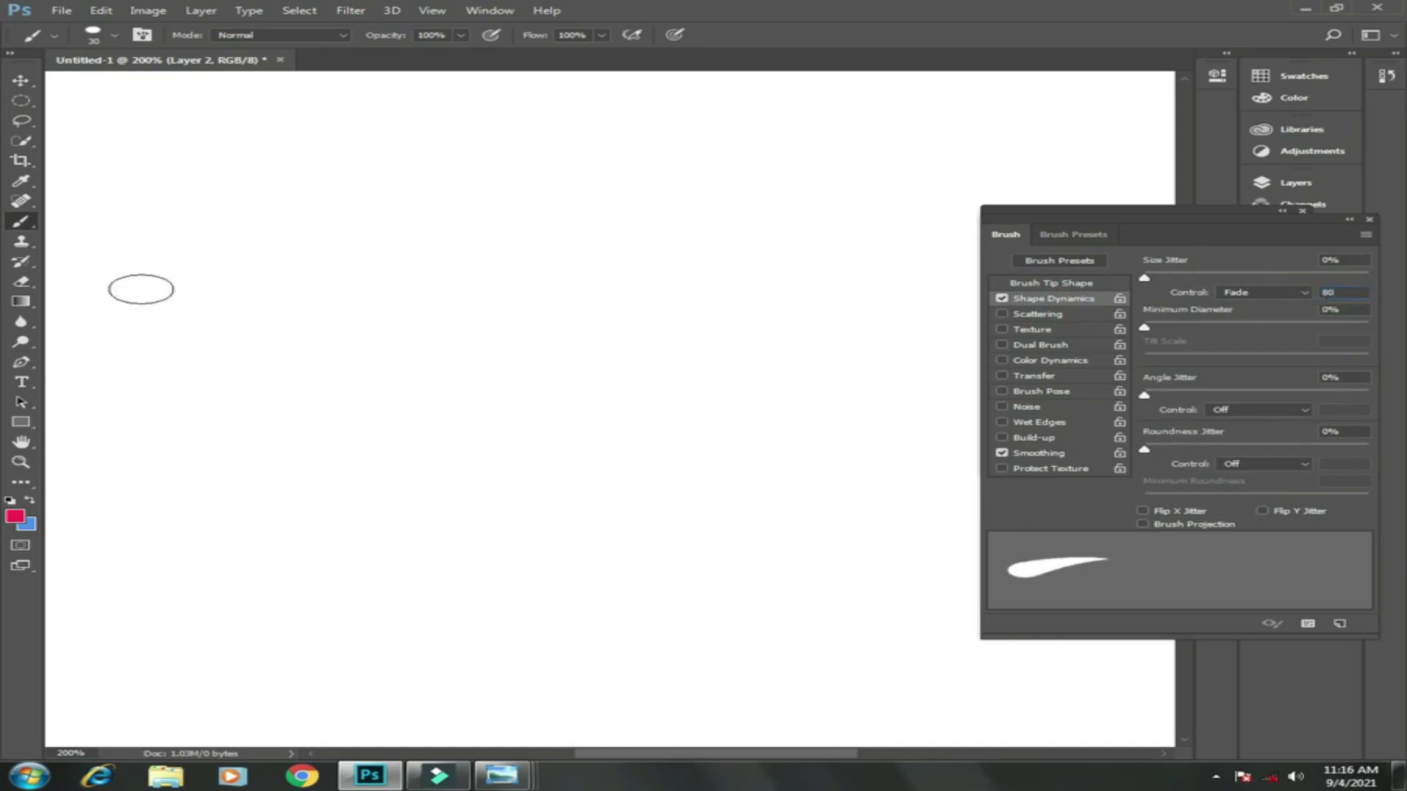
left_click_drag(141, 290, 241, 381)
left_click_drag(436, 210, 526, 308)
left_click_drag(637, 156, 724, 261)
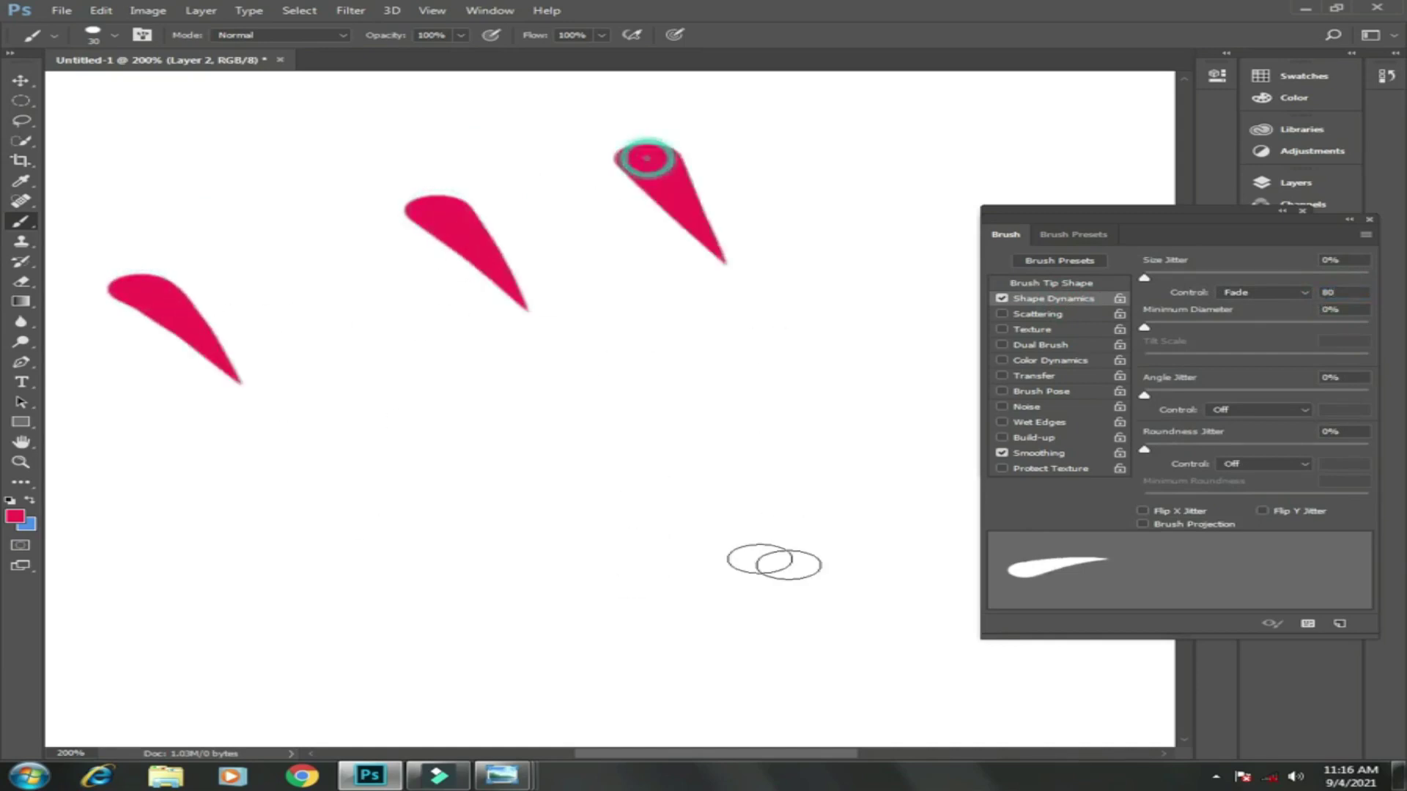
- Paint several more short tapering crimson strokes across the middle and lower canvas
left_click_drag(277, 244, 353, 352)
left_click_drag(714, 297, 707, 549)
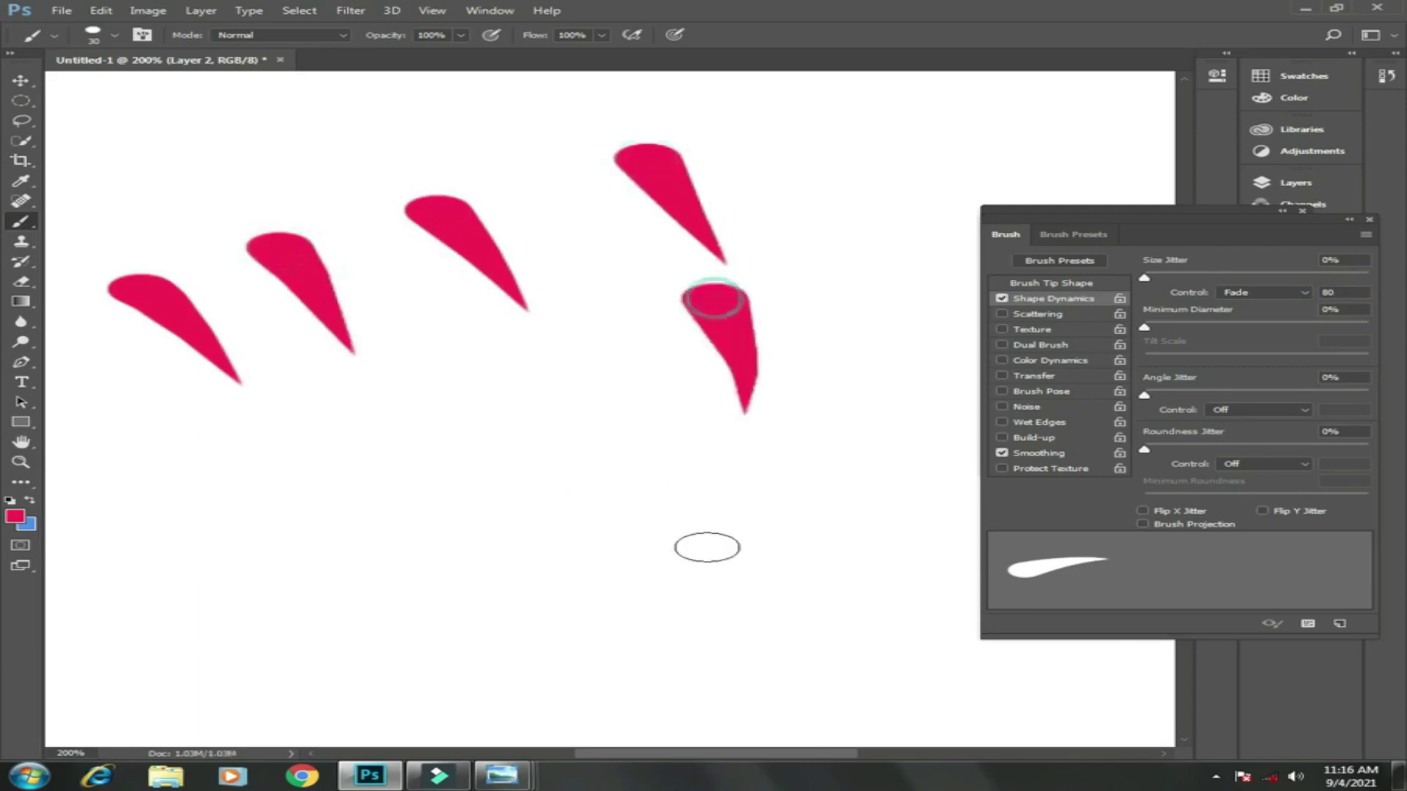
left_click_drag(468, 394, 433, 703)
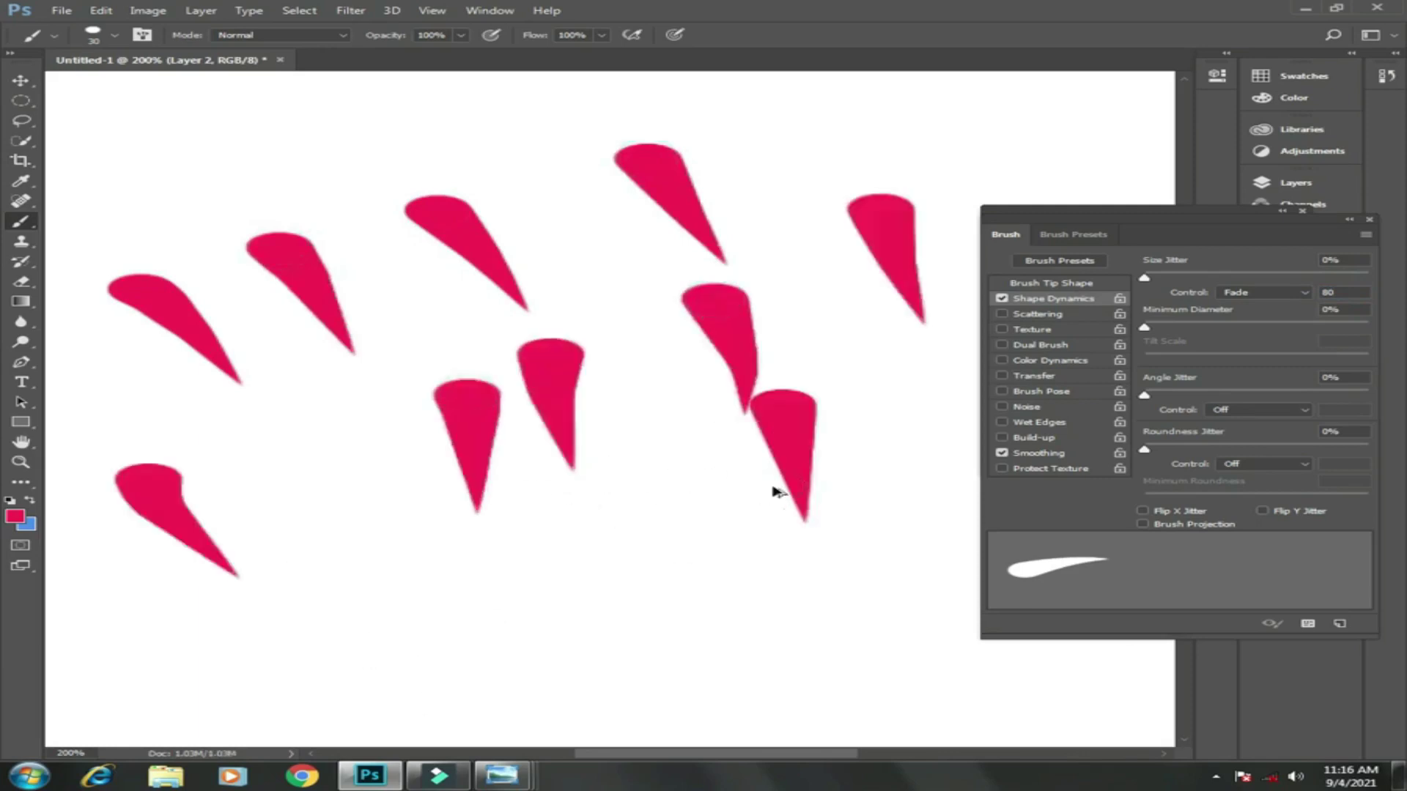
- Undo all the tapering crimson strokes until the canvas is blank
key("ctrl+alt+z")
key("ctrl+alt+z")
key("ctrl+alt+z")
key("ctrl+alt+z")
key("ctrl+alt+z")
key("ctrl+alt+z")
key("ctrl+alt+z")
key("ctrl+alt+z")
key("ctrl+alt+z")
key("ctrl+alt+z")
key("ctrl+alt+z")
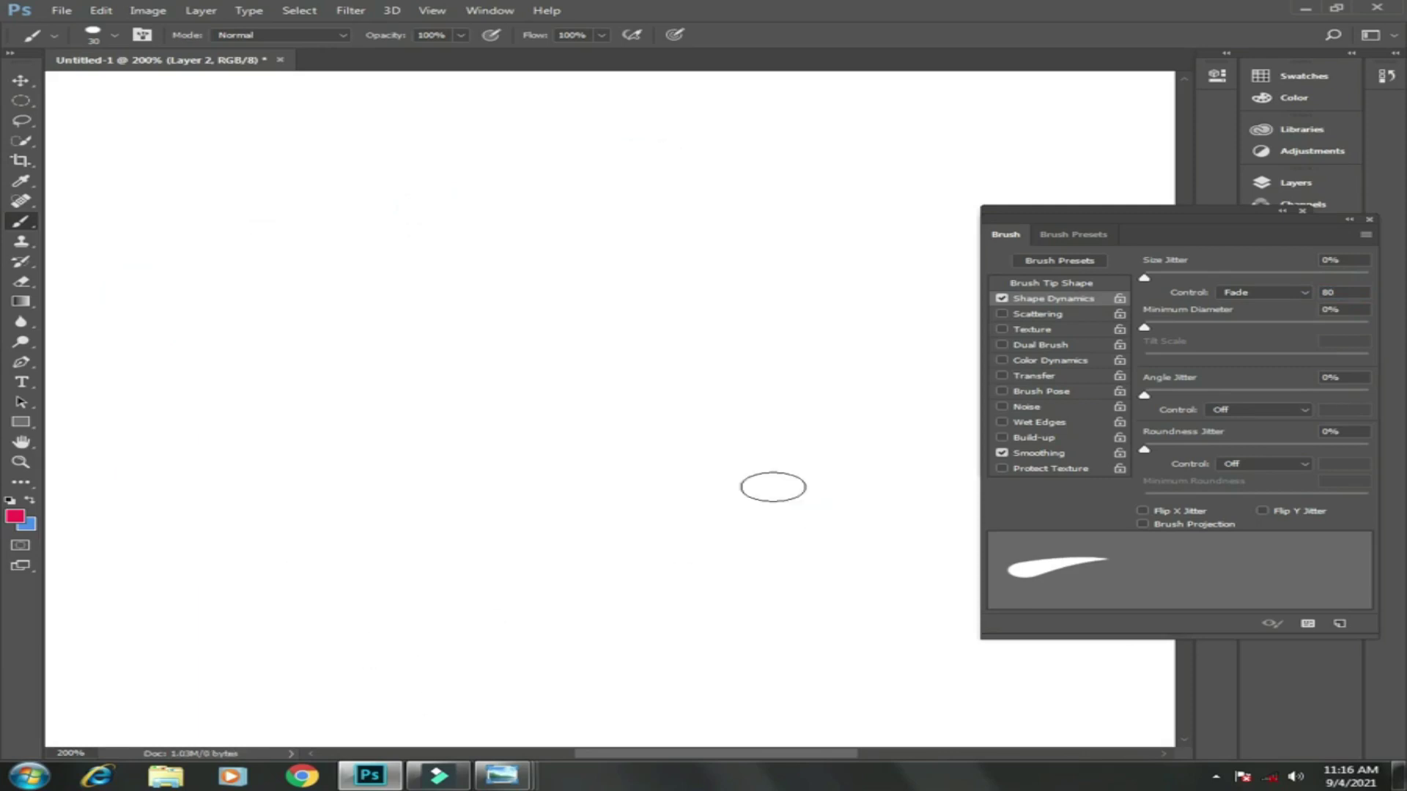
- Enable Scattering for the brush and raise the tip spacing to 59%
left_click(1055, 315)
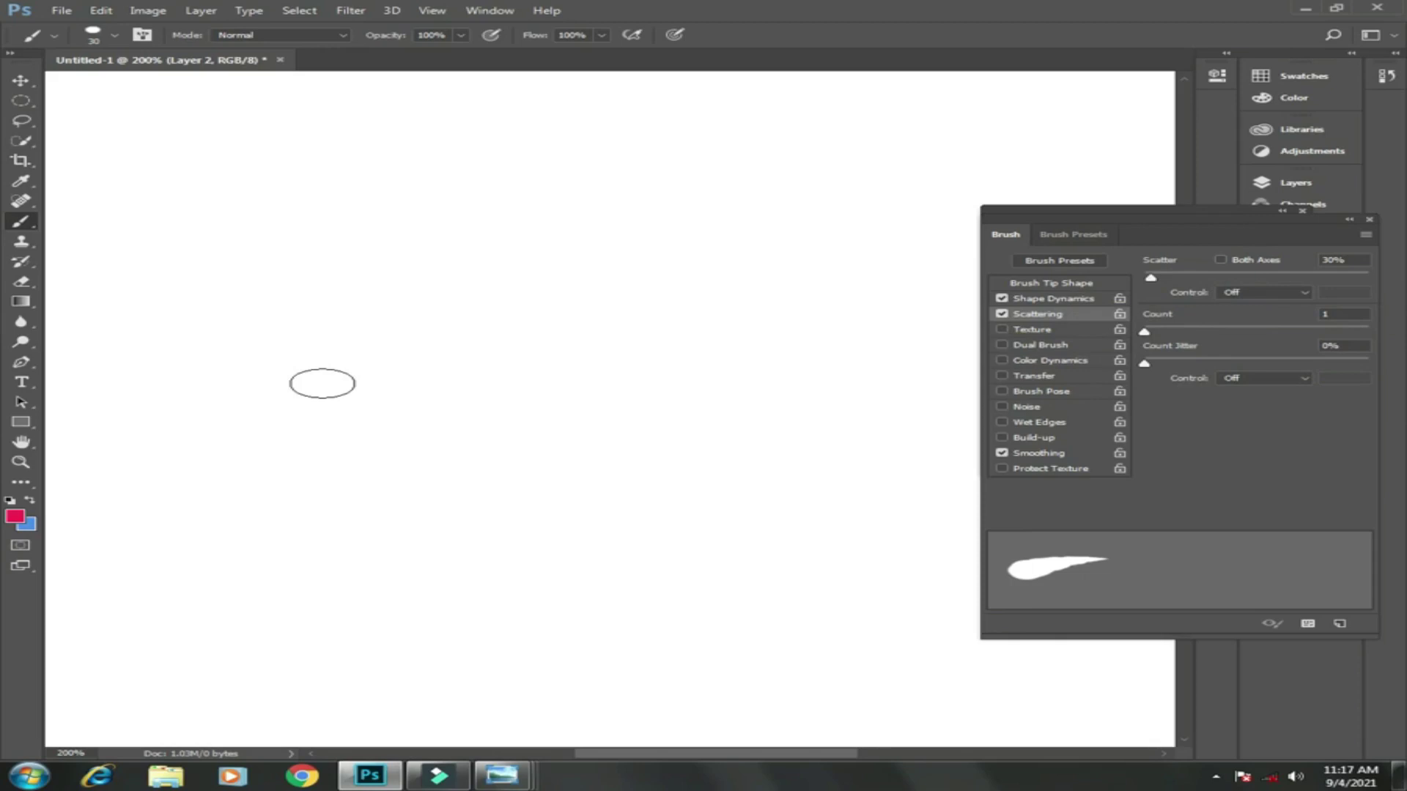
left_click(1036, 285)
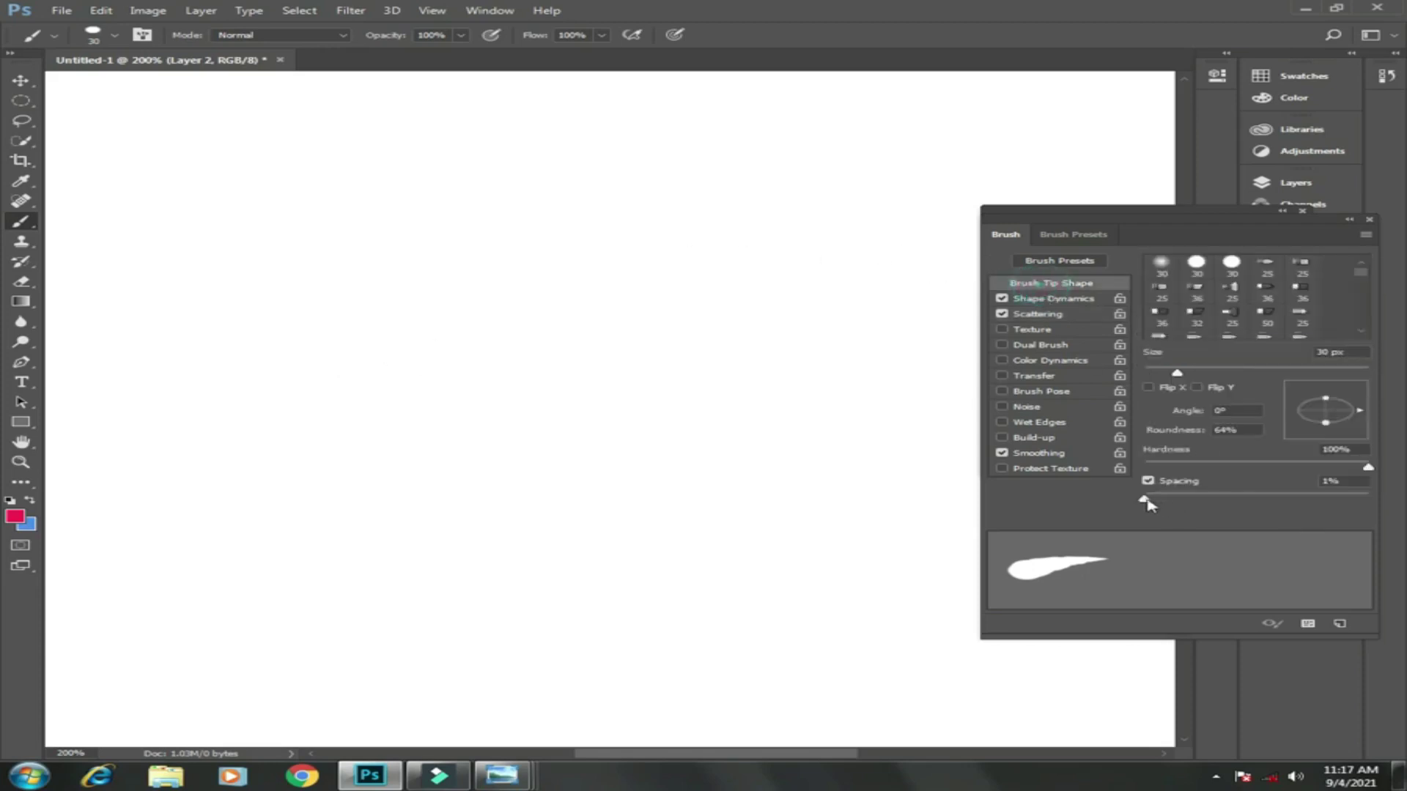
left_click_drag(1144, 500, 1199, 504)
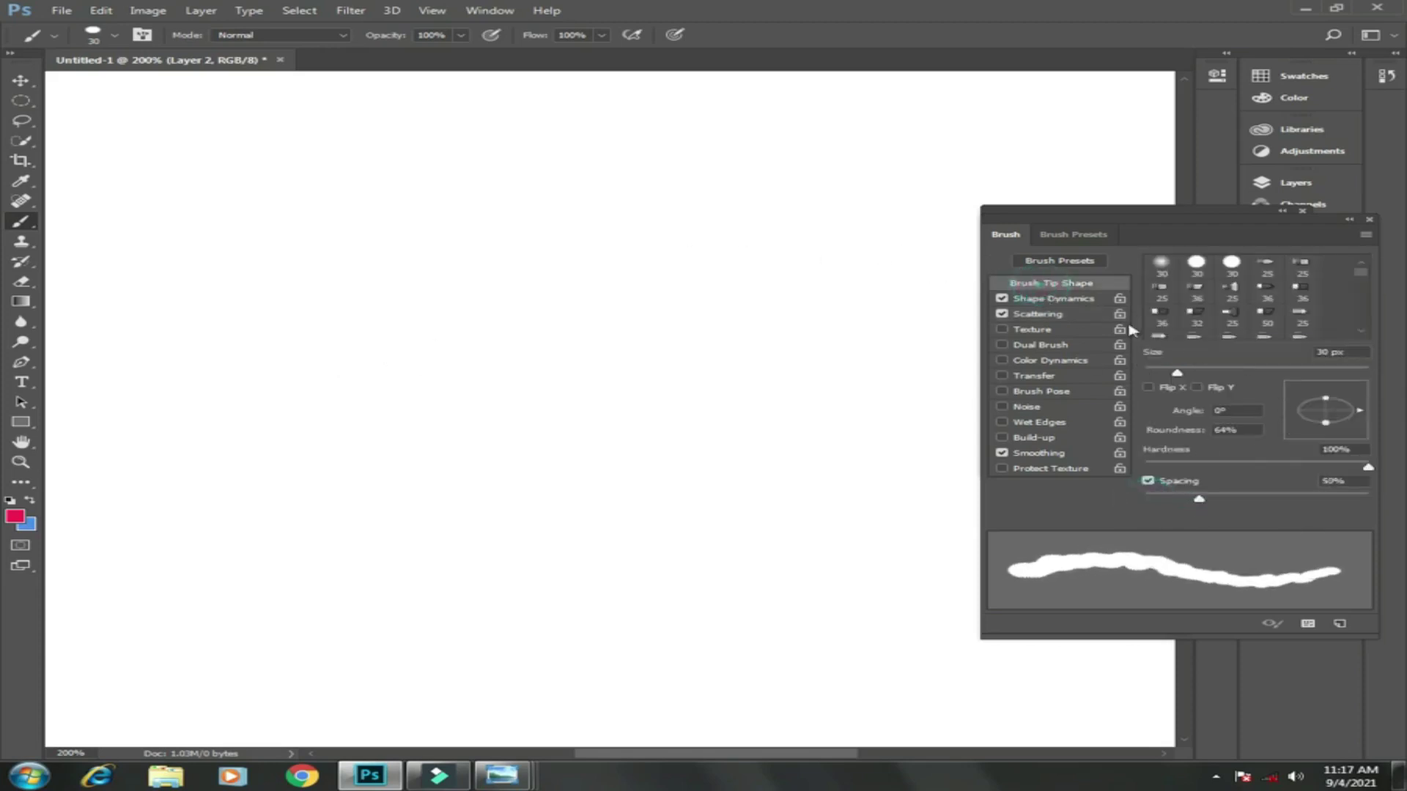
- Try to set the size Fade in Shape Dynamics to 0 steps
left_click(1079, 299)
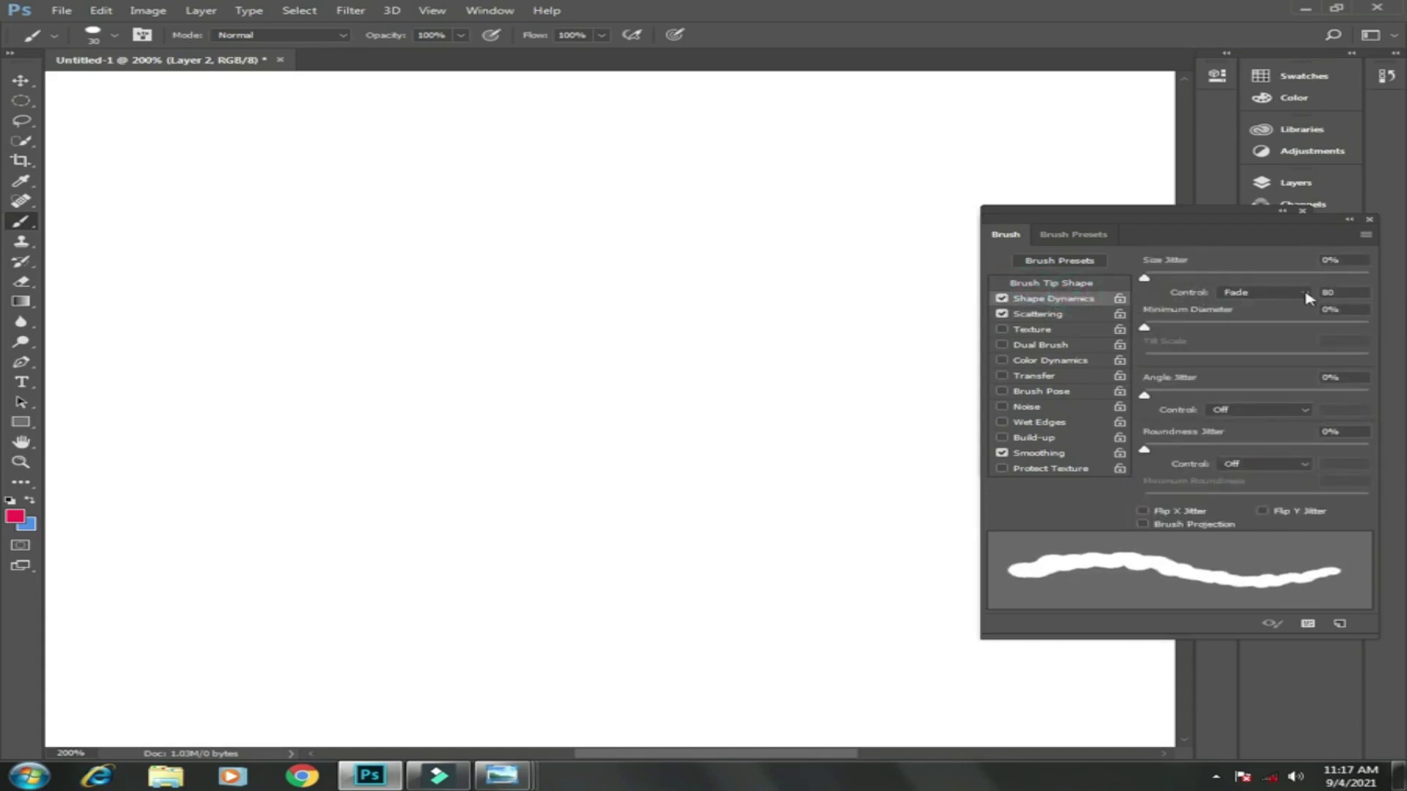
left_click(1330, 292)
type("0")
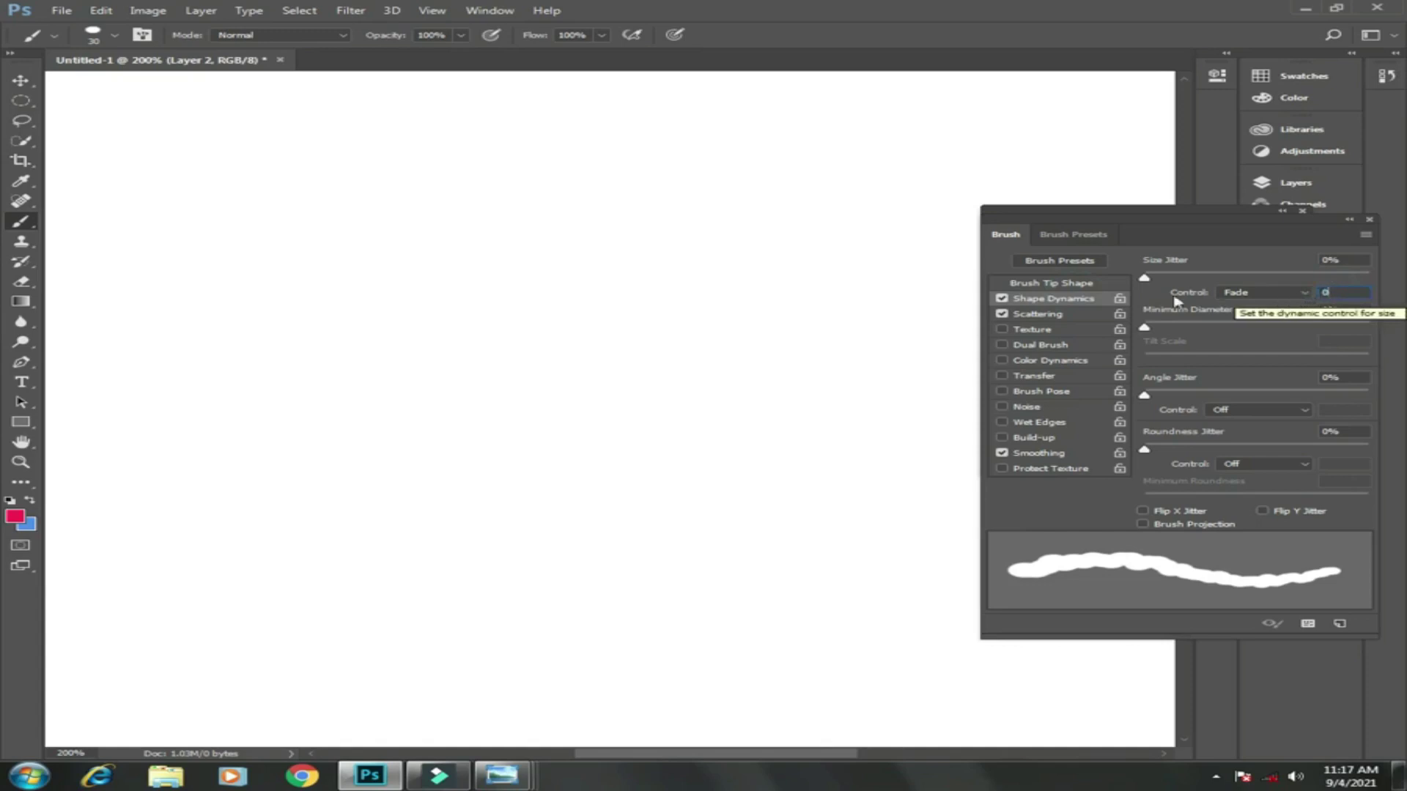
- Reset all locked brush settings to switch off Shape Dynamics and Scattering
left_click(1366, 234)
left_click(1335, 282)
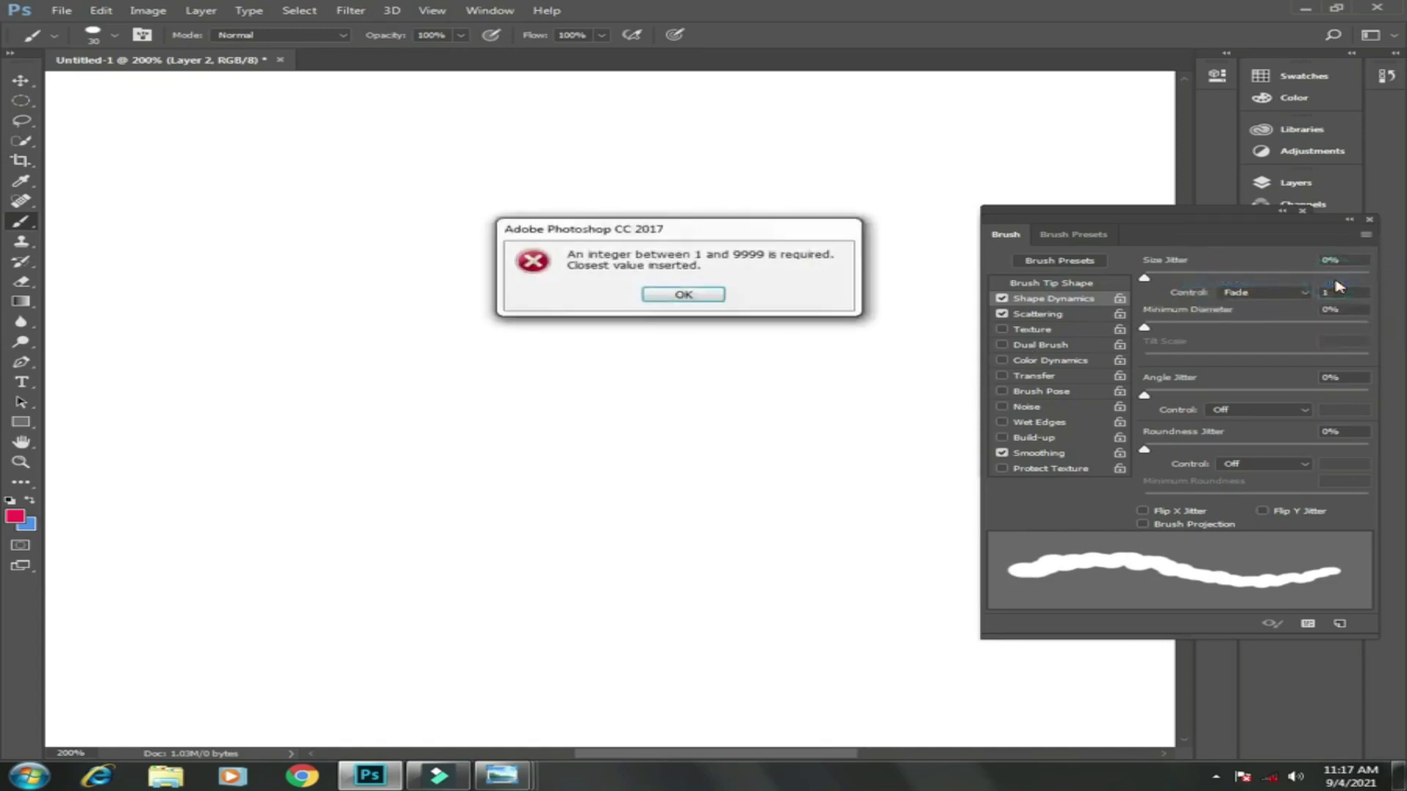
left_click(699, 294)
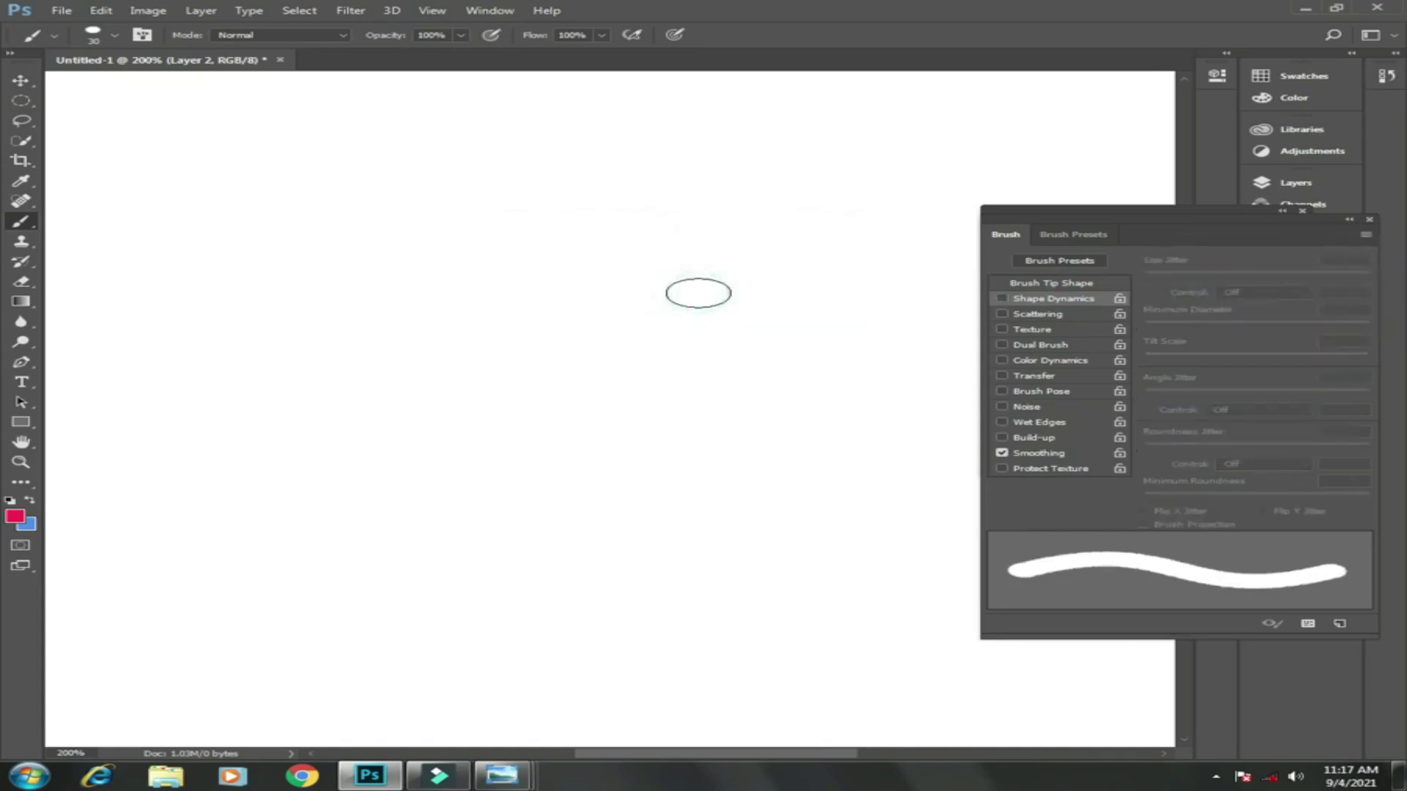
left_click(1365, 235)
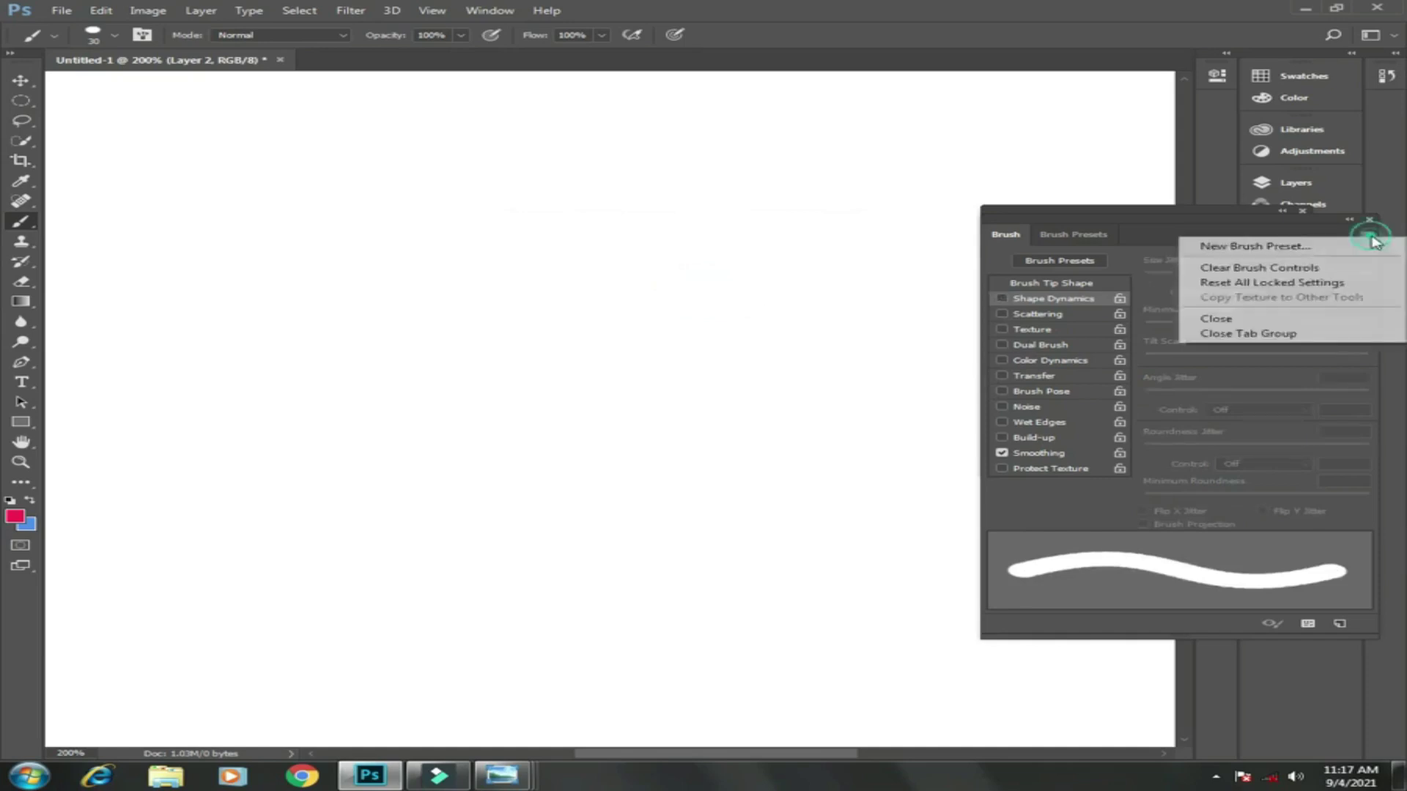
left_click(1316, 286)
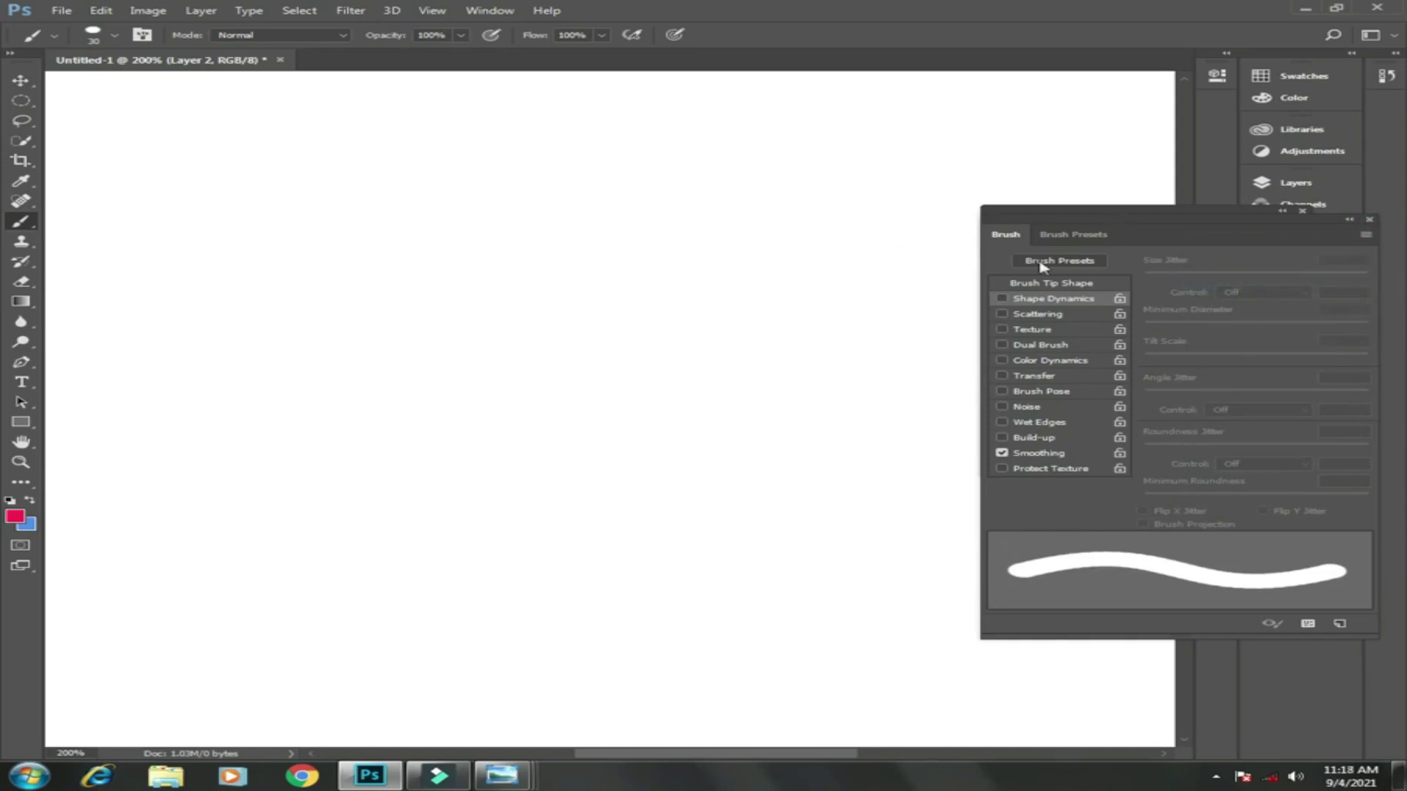
- Enable Shape Dynamics and widen the brush tip spacing until the elliptical dabs separate
left_click(1053, 300)
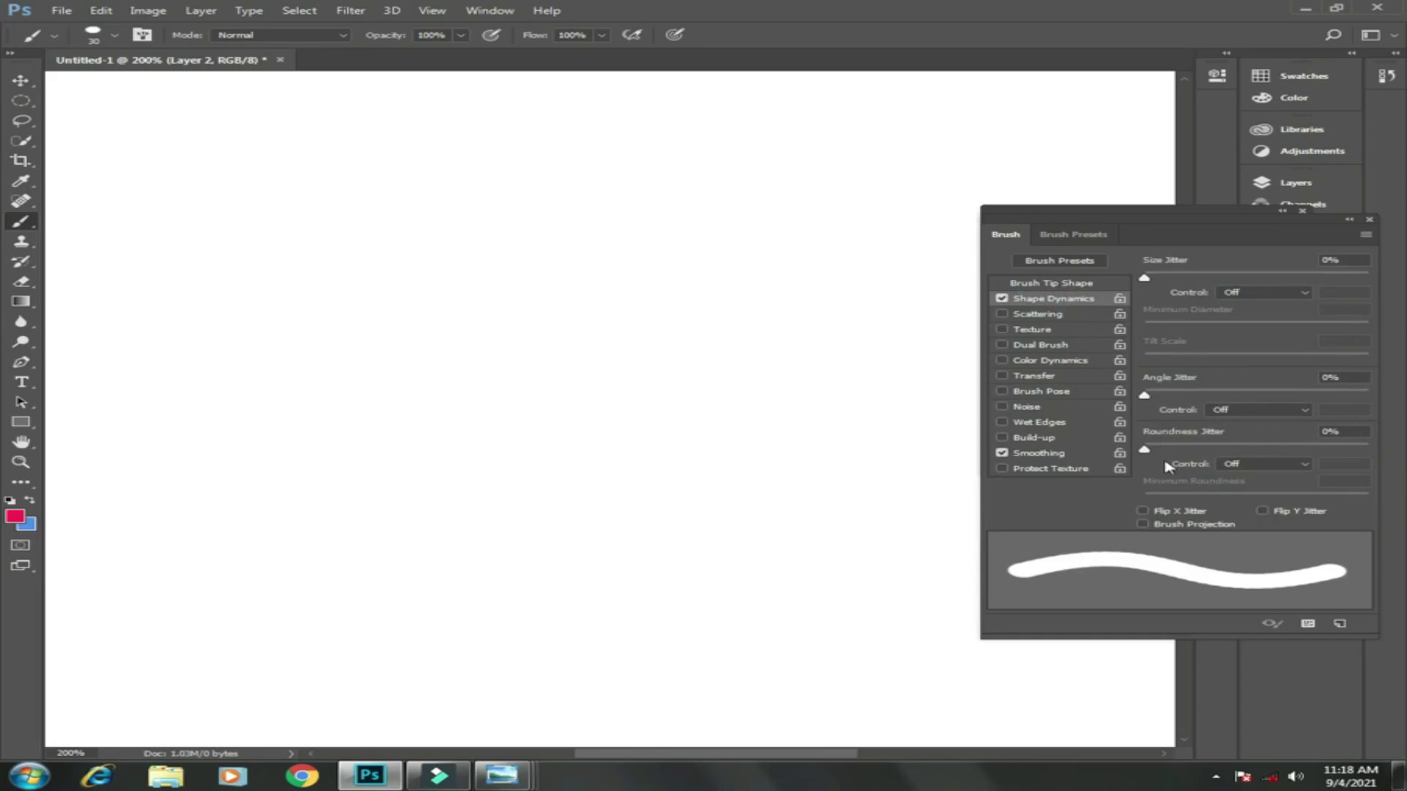
left_click(1067, 283)
left_click_drag(1202, 508, 1311, 505)
- Enable Scattering with Scatter at 387% and paint several strokes of scattered crimson ellipses down the canvas
left_click(1042, 320)
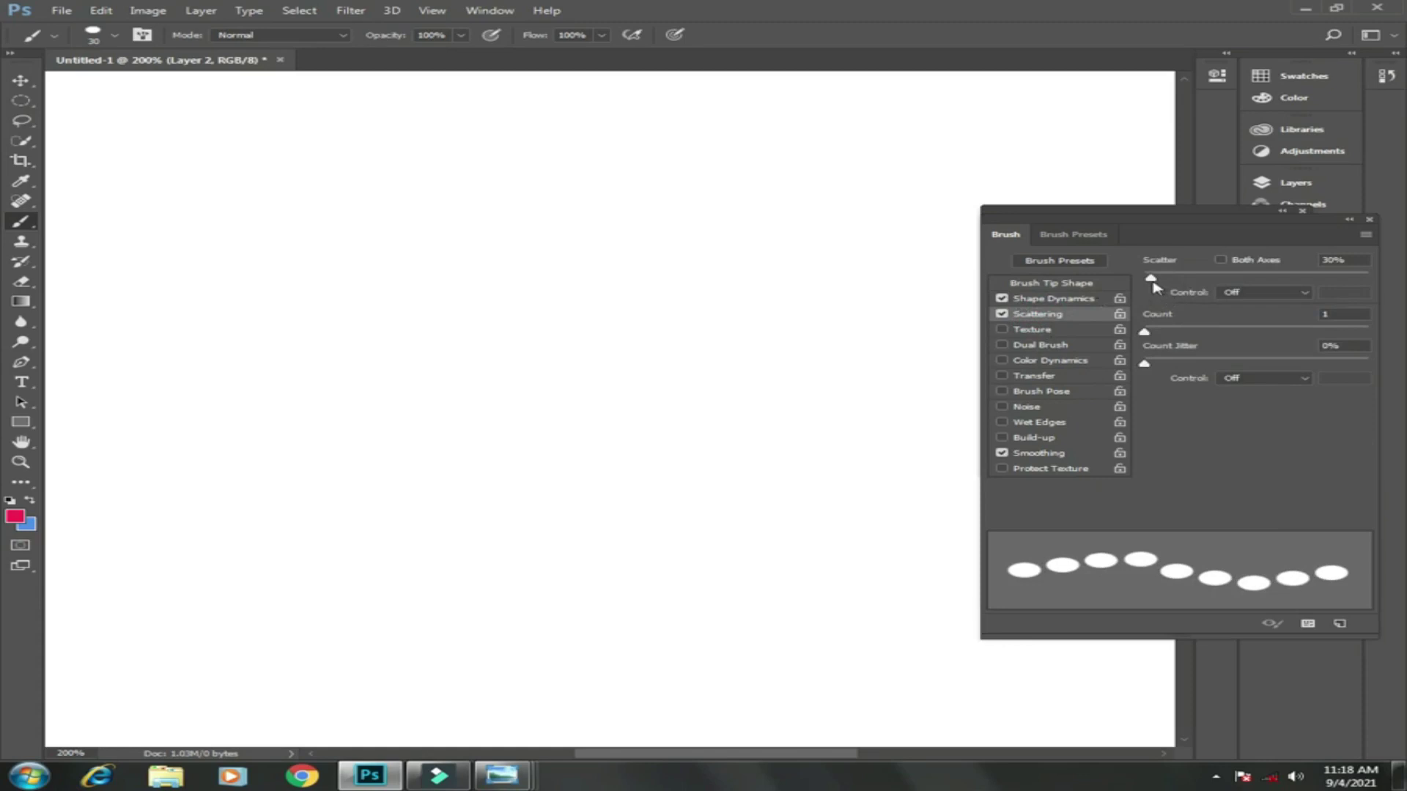
left_click_drag(1153, 283, 1231, 284)
mouse_move(411, 283)
left_mouse_down()
mouse_move(380, 323)
mouse_move(466, 450)
mouse_move(469, 584)
left_mouse_up()
mouse_move(609, 220)
left_mouse_down()
mouse_move(706, 405)
mouse_move(687, 496)
left_mouse_up()
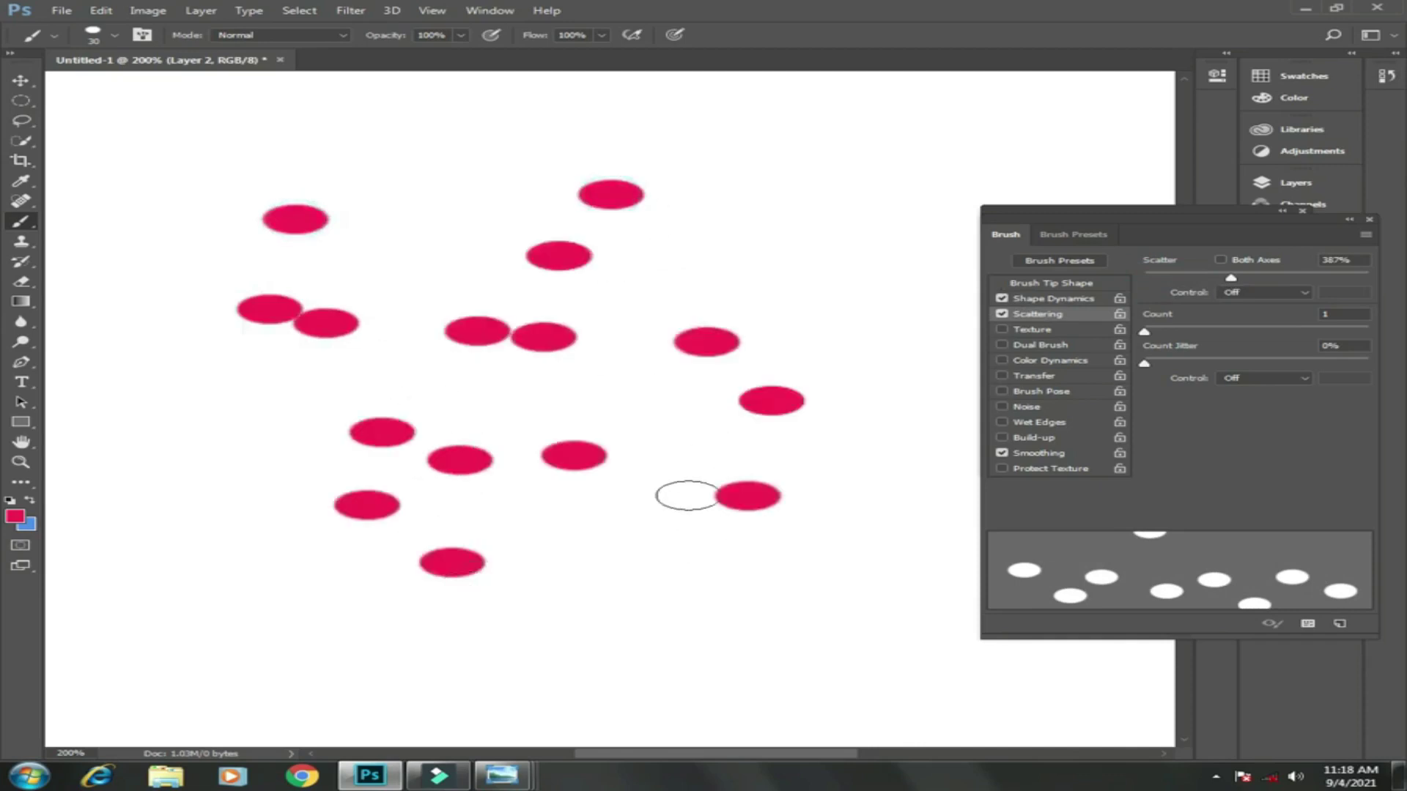
mouse_move(757, 194)
left_mouse_down()
mouse_move(828, 279)
mouse_move(854, 524)
left_mouse_up()
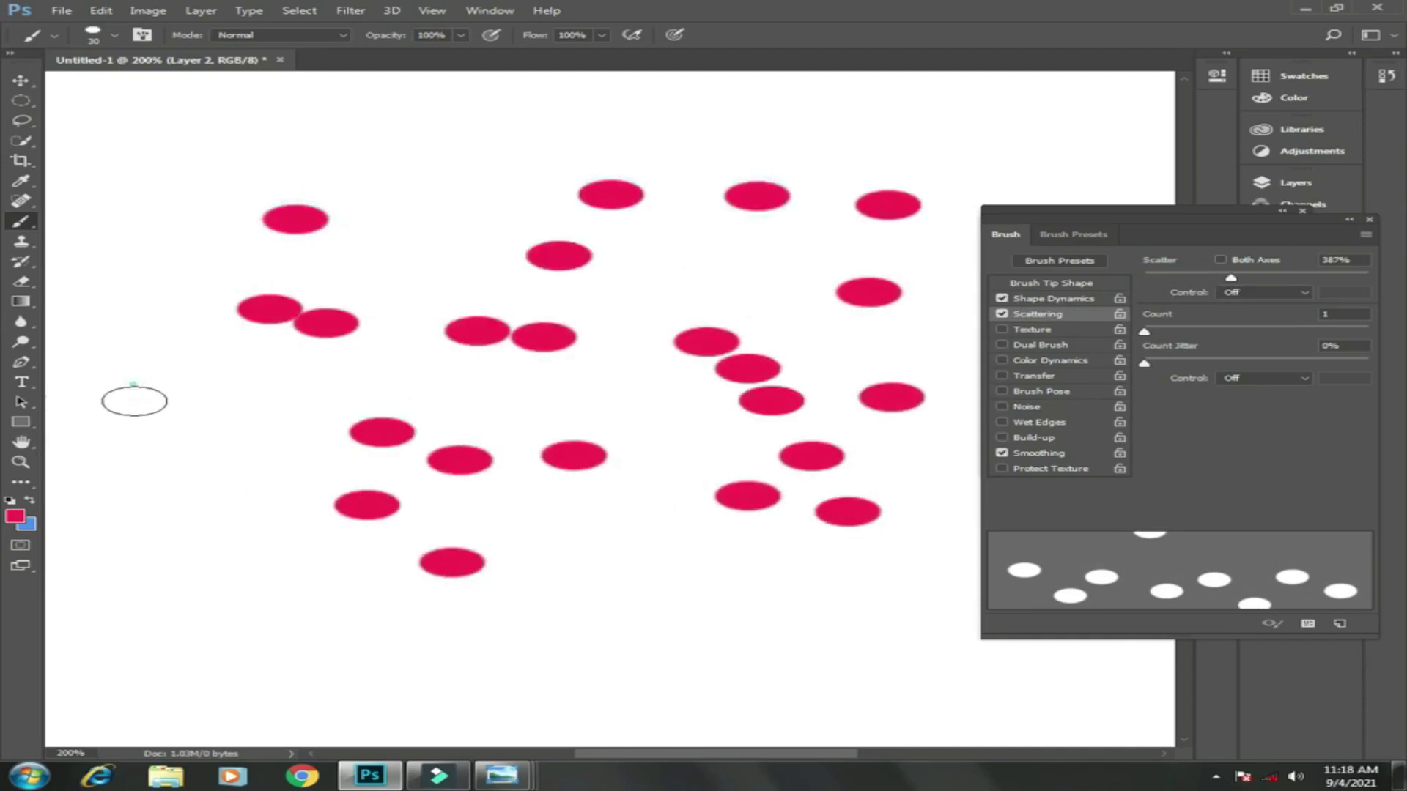
mouse_move(134, 401)
left_mouse_down()
mouse_move(178, 527)
mouse_move(214, 546)
left_mouse_up()
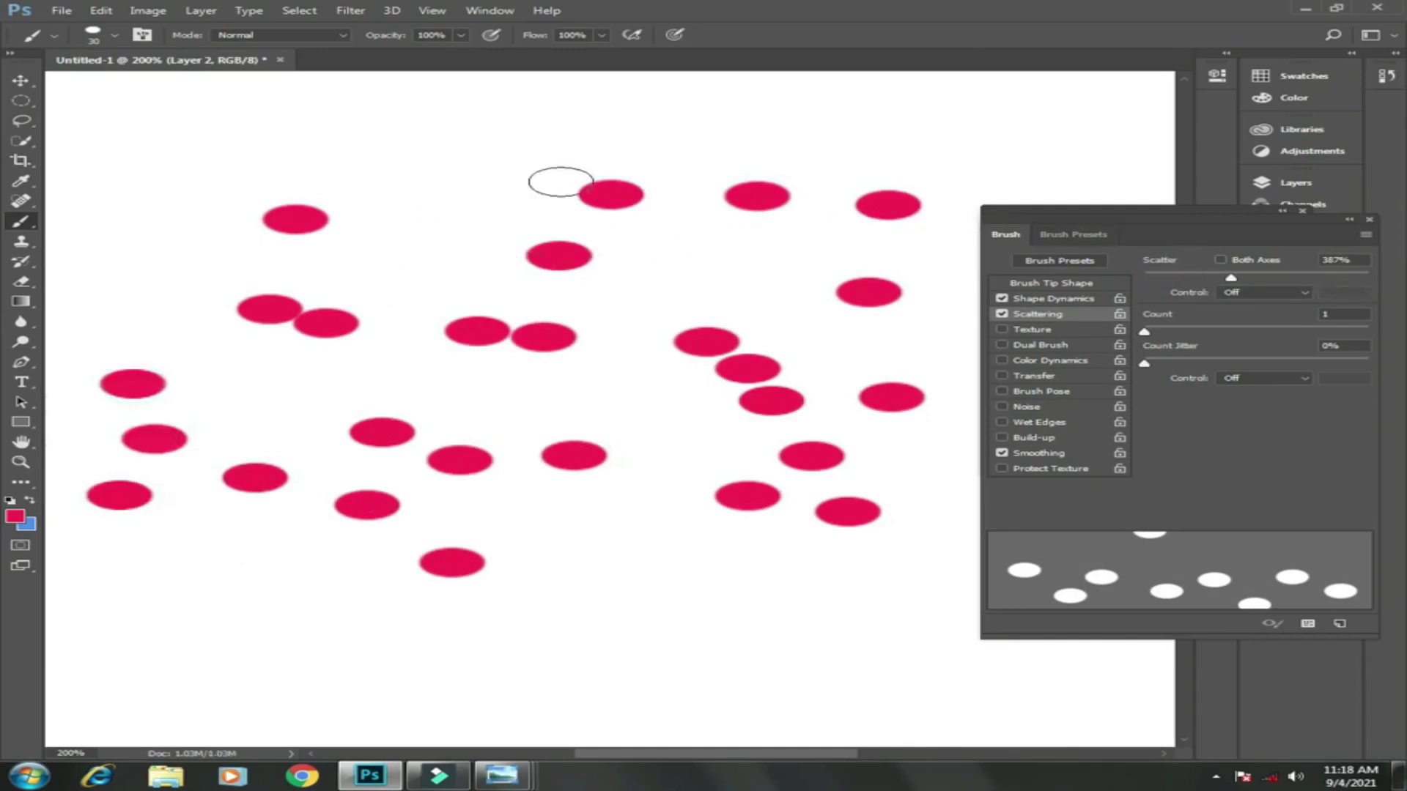
- Undo all the scattered ellipse strokes until the canvas is blank
key("ctrl+alt+z")
key("ctrl+alt+z")
key("ctrl+alt+z")
key("ctrl+alt+z")
key("ctrl+alt+z")
key("ctrl+alt+z")
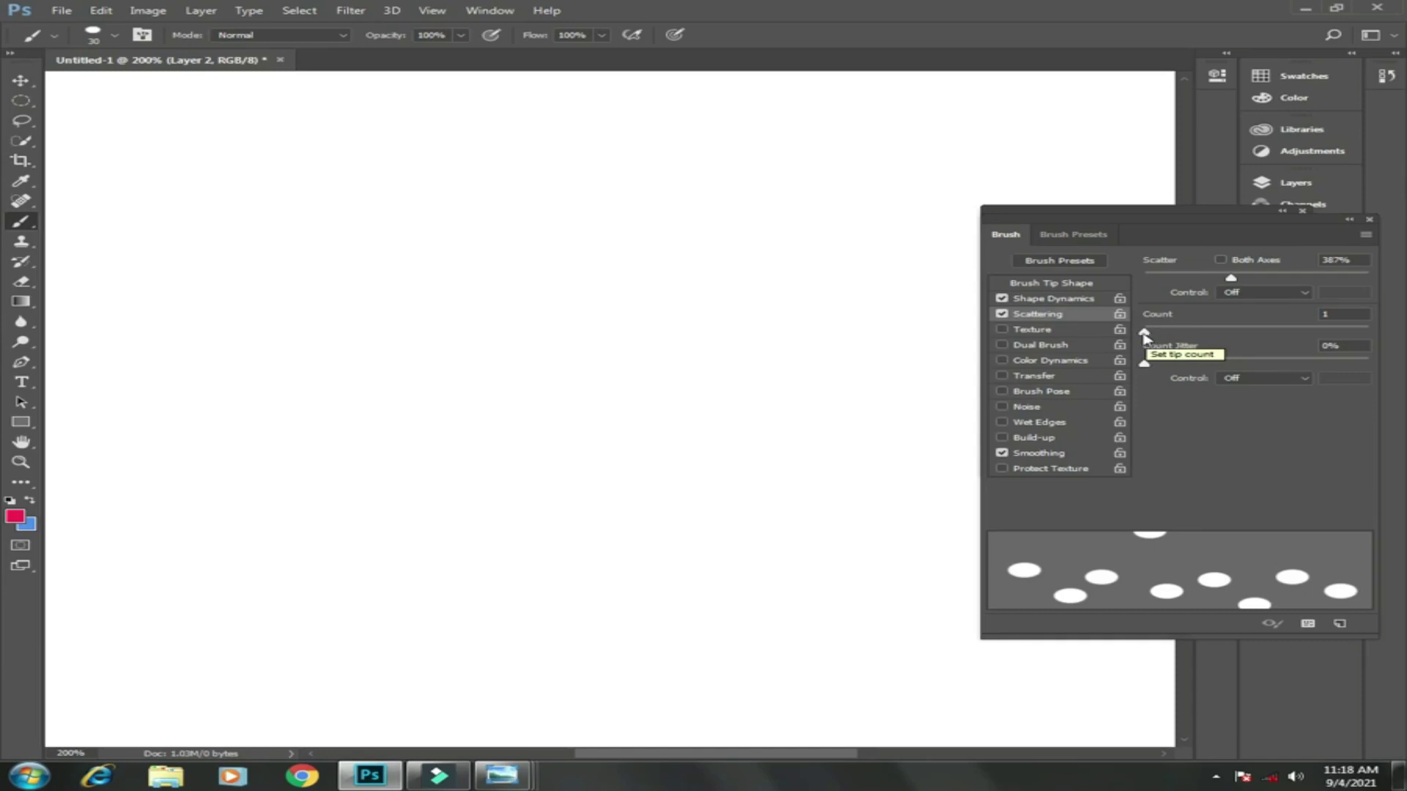
- Set the scattering Count to 5, paint dense clusters of crimson ellipses over the canvas, and undo the last stroke
left_click_drag(1144, 335, 1197, 335)
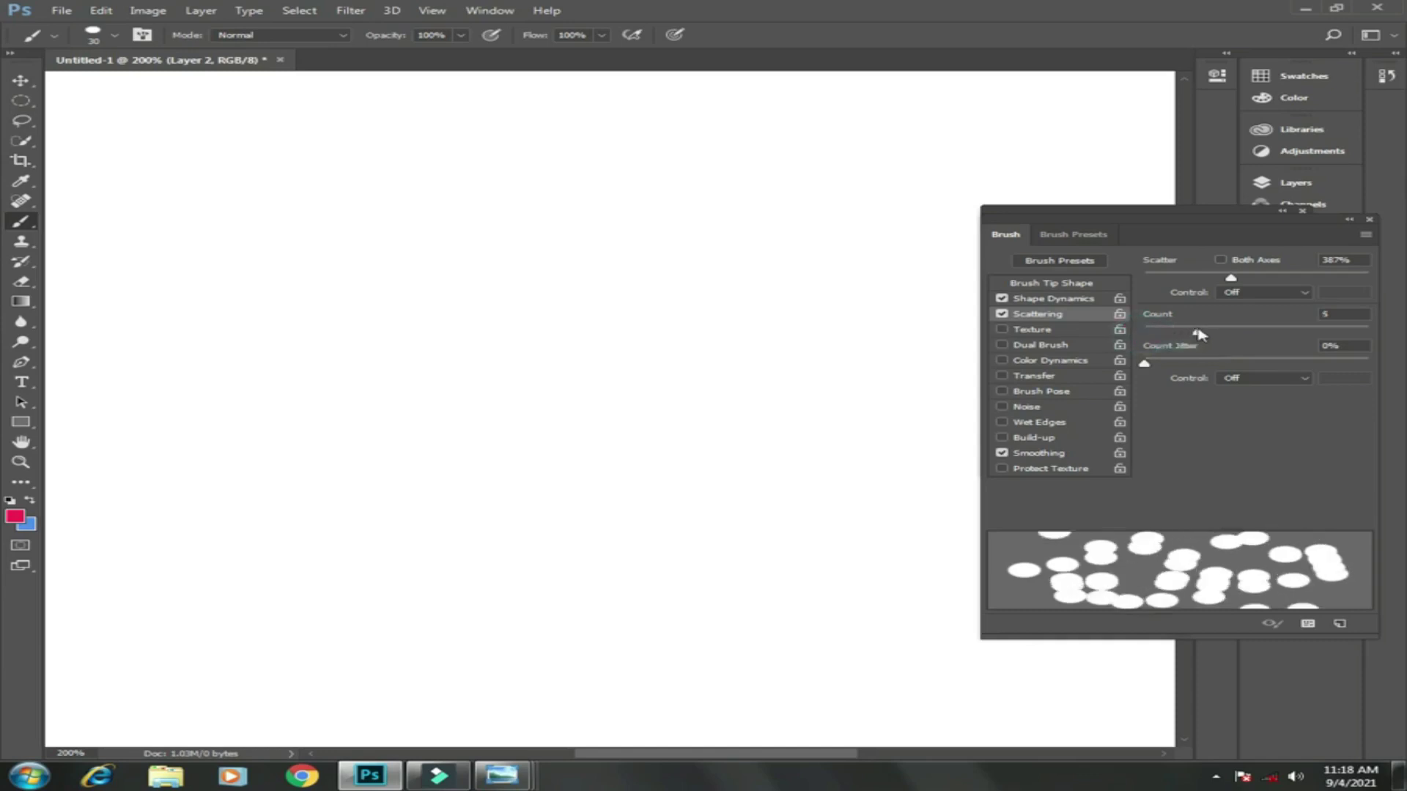
left_click(336, 254)
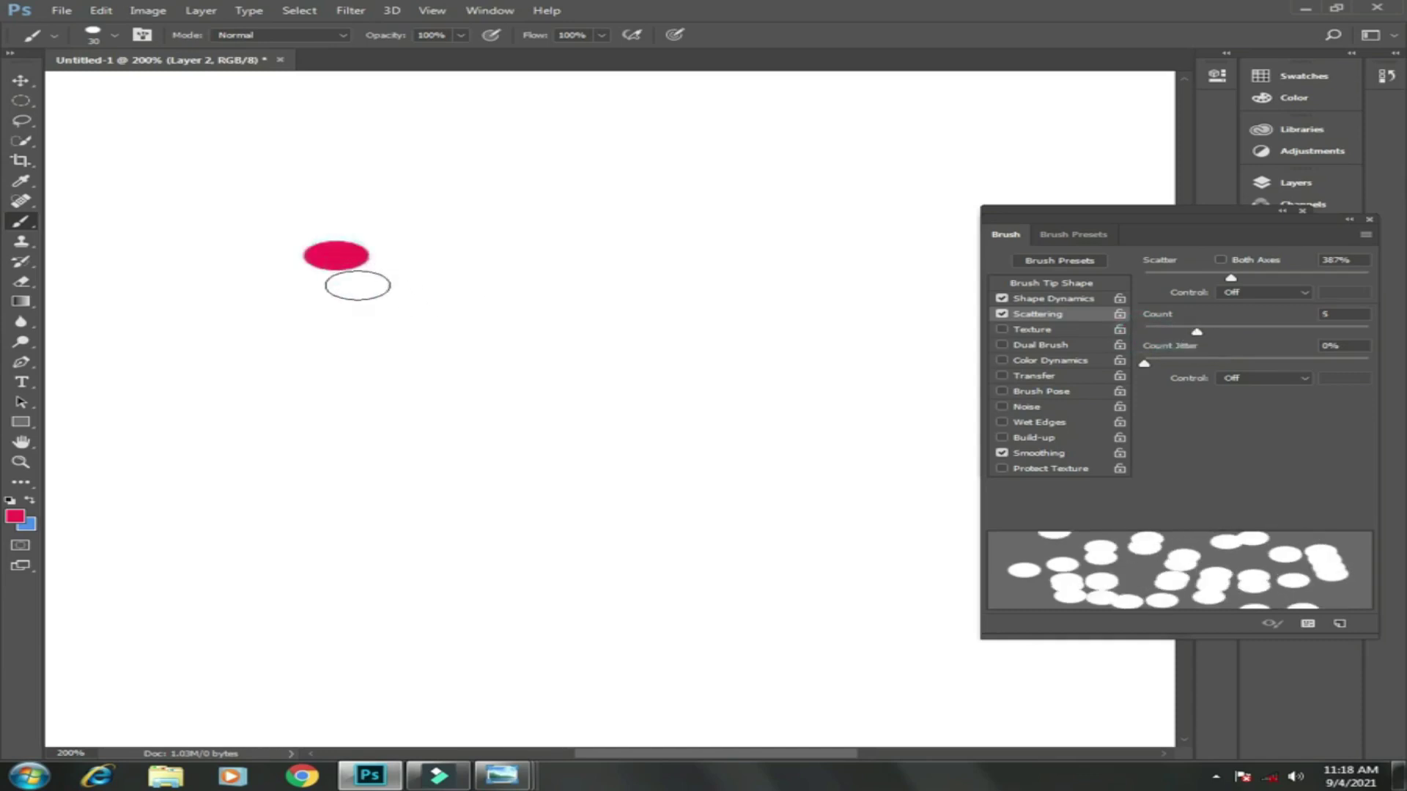
left_click(358, 288)
mouse_move(426, 348)
left_mouse_down()
mouse_move(535, 446)
mouse_move(568, 504)
mouse_move(352, 547)
mouse_move(258, 490)
mouse_move(340, 254)
mouse_move(573, 205)
mouse_move(710, 292)
mouse_move(782, 430)
mouse_move(780, 484)
mouse_move(716, 540)
mouse_move(638, 540)
mouse_move(569, 622)
mouse_move(408, 682)
mouse_move(339, 607)
left_mouse_up()
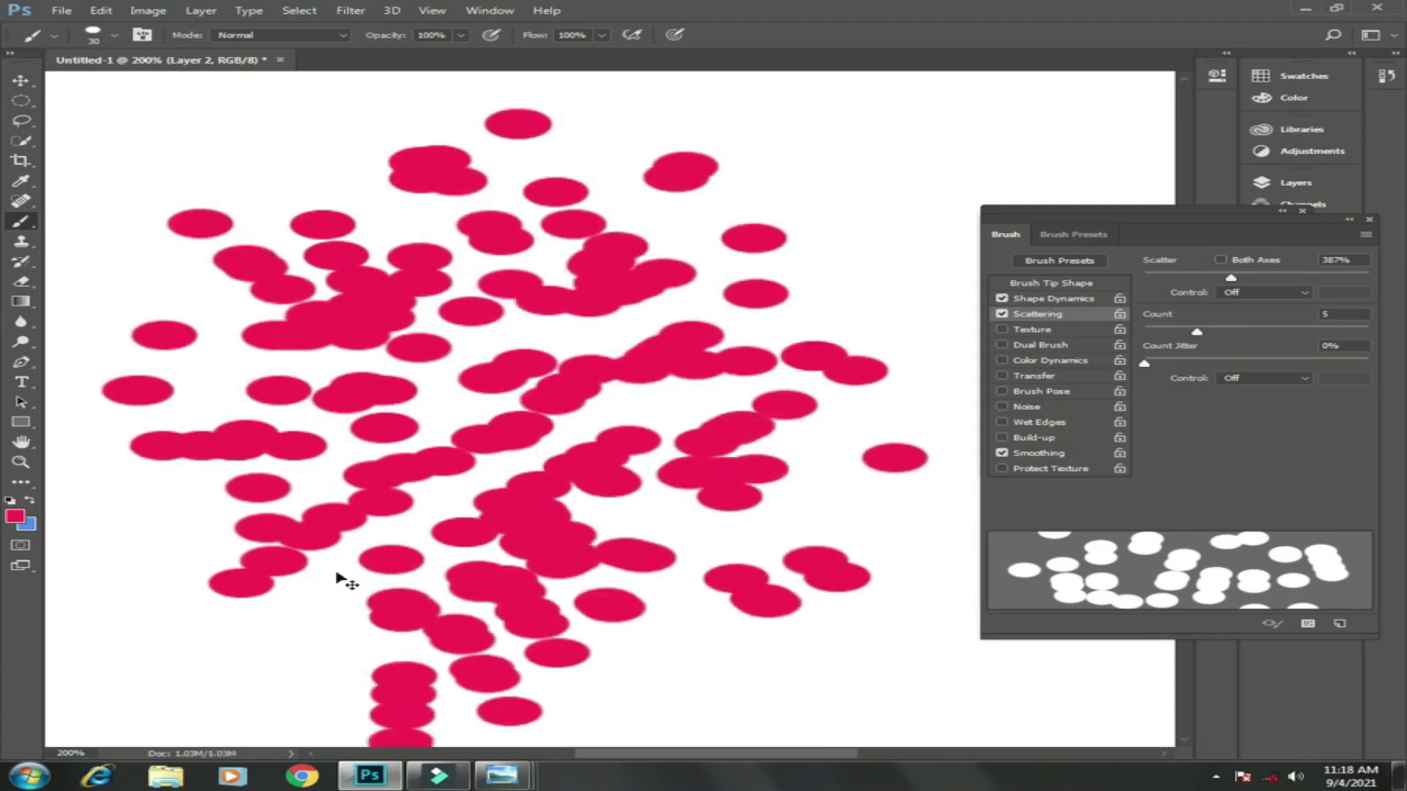
key("ctrl+z")
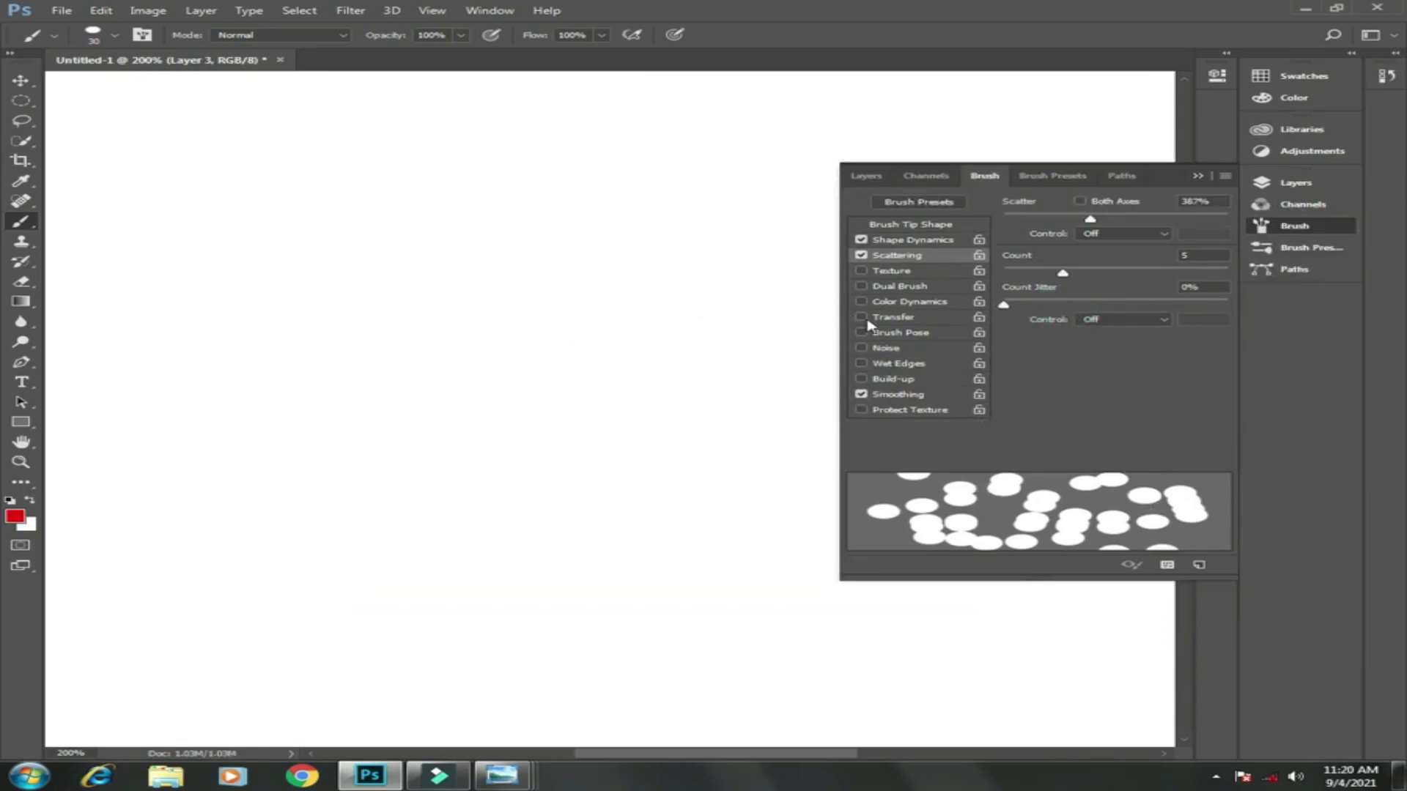
- Set the Count Jitter to 22% and paint short strokes of scattered red ellipses across the canvas
left_click_drag(1005, 310, 1052, 308)
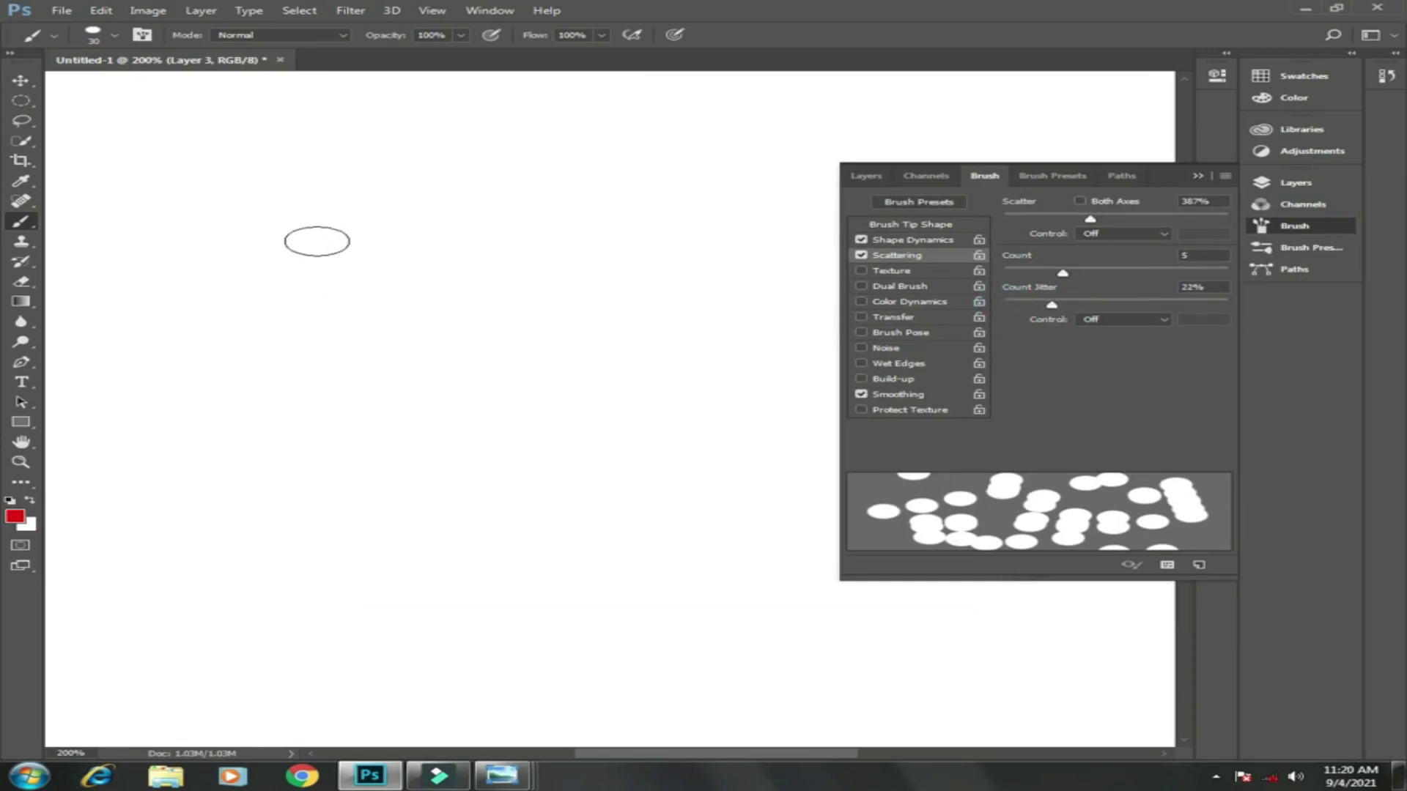
left_click(225, 214)
mouse_move(261, 235)
left_mouse_down()
mouse_move(299, 305)
mouse_move(439, 344)
left_mouse_up()
left_click(518, 353)
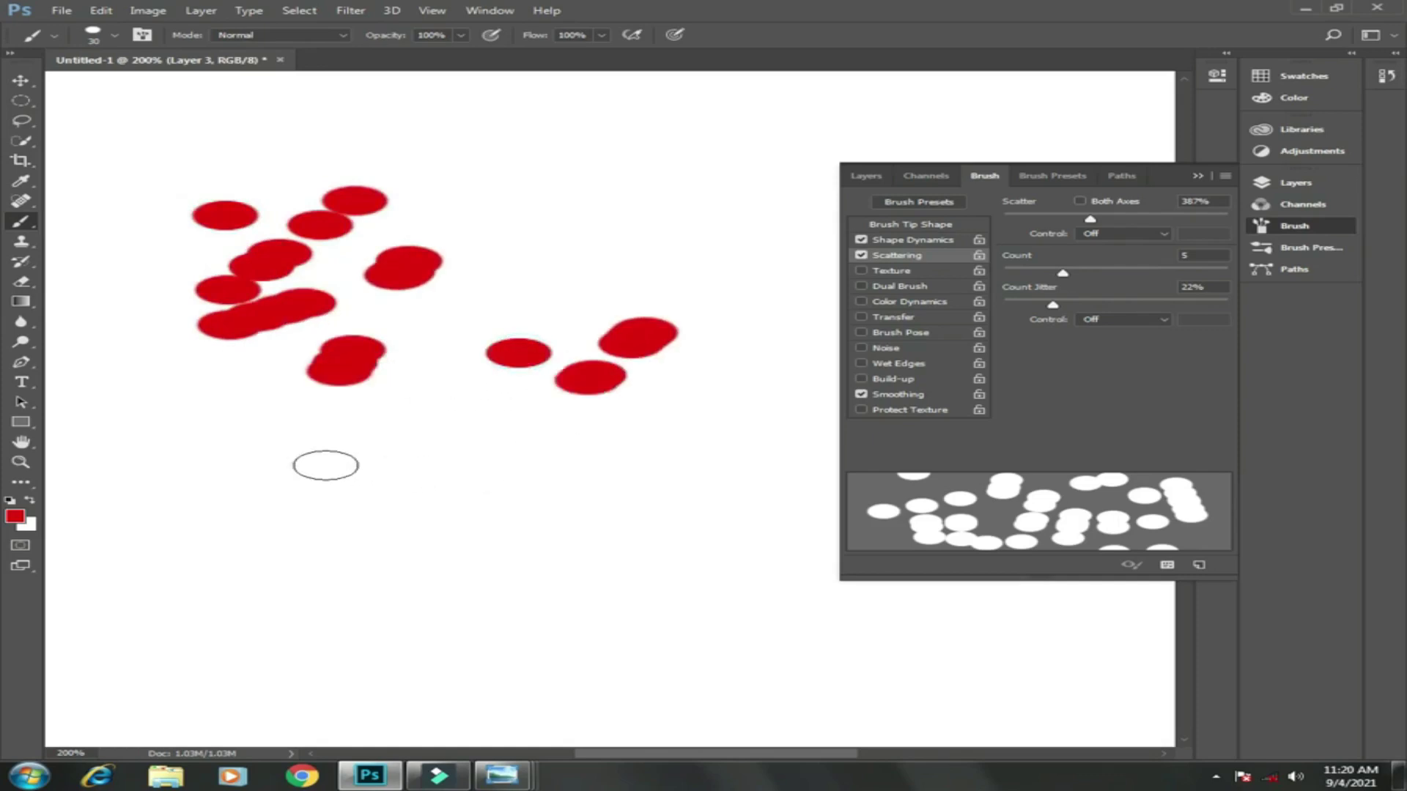
left_click(325, 465)
left_click(152, 444)
left_click(582, 484)
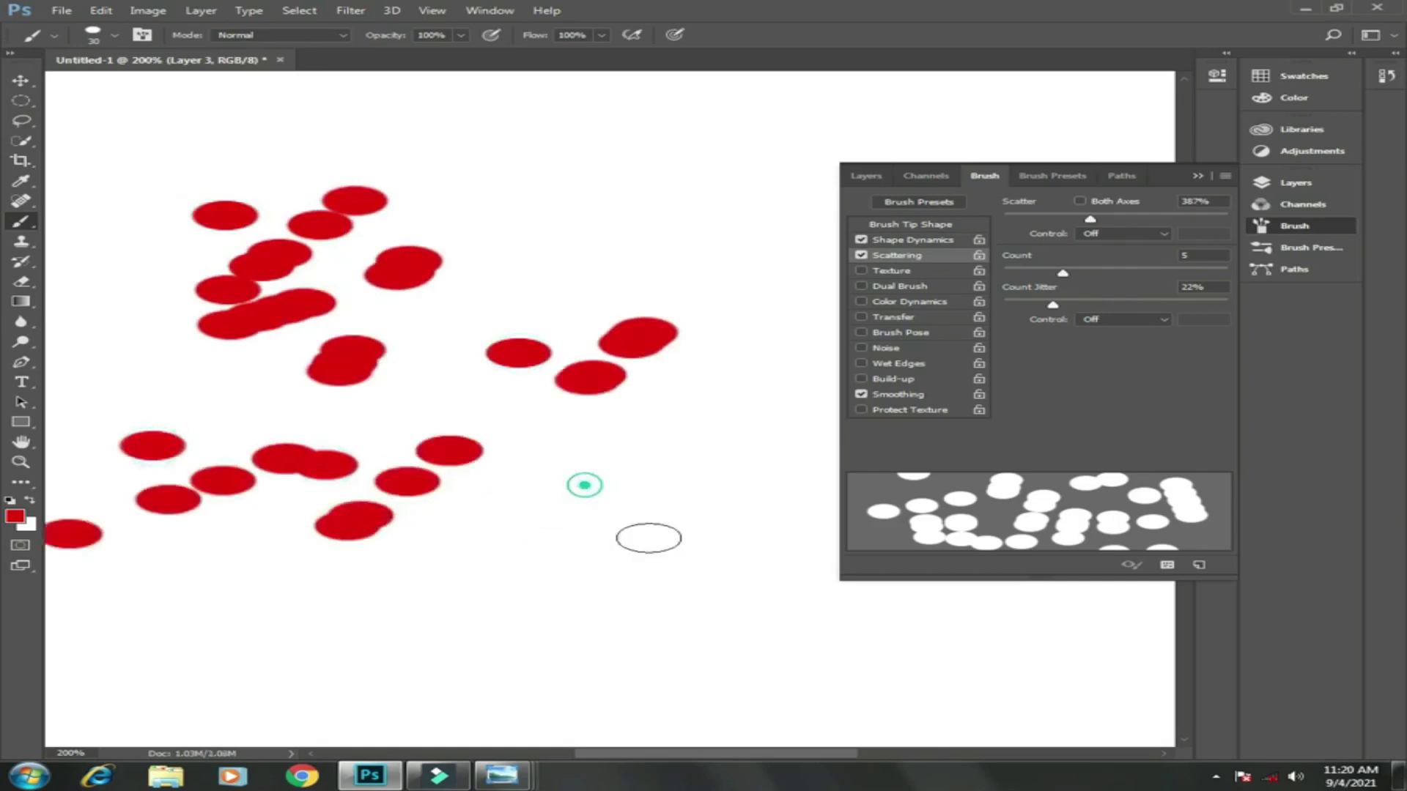
left_click(242, 574)
left_click(432, 626)
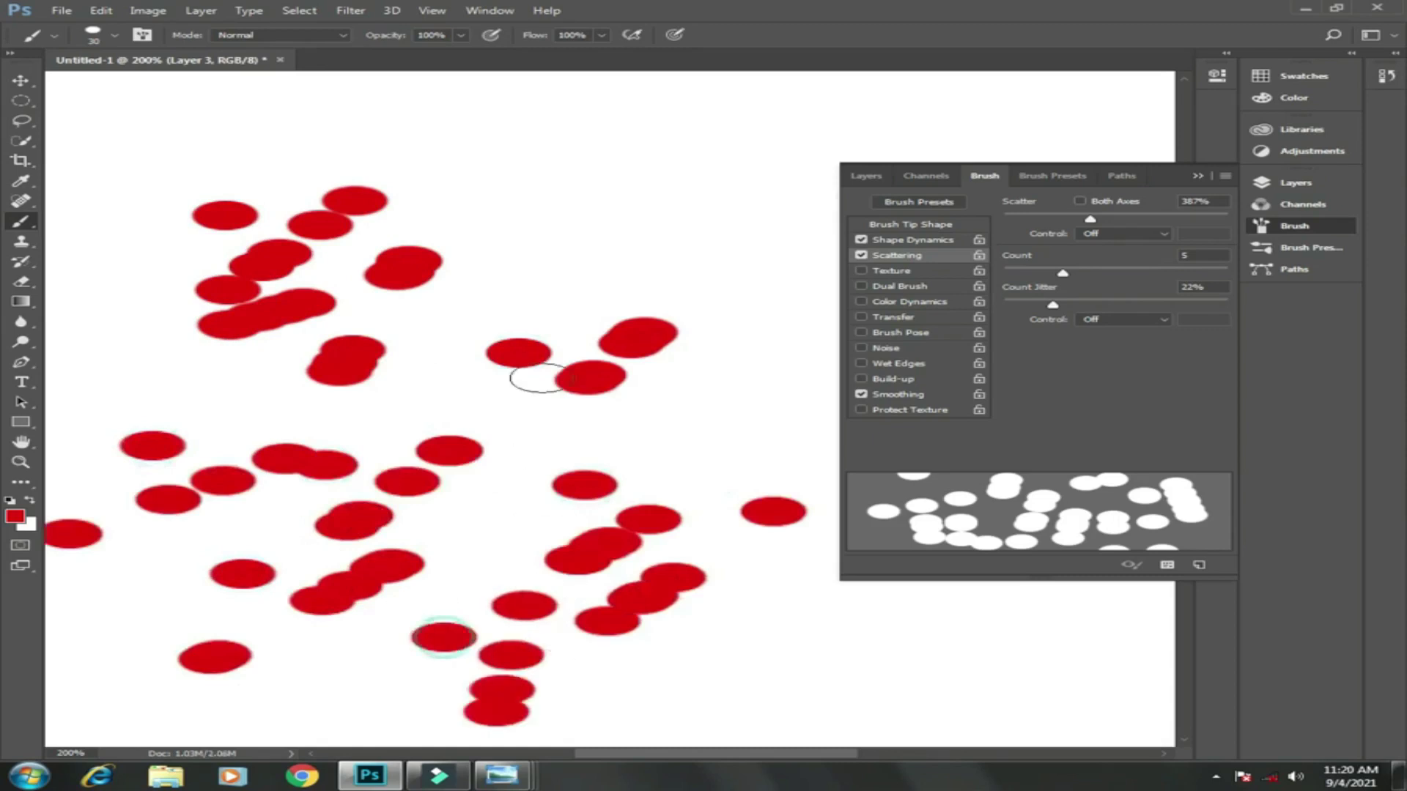
left_click(614, 214)
left_click(530, 201)
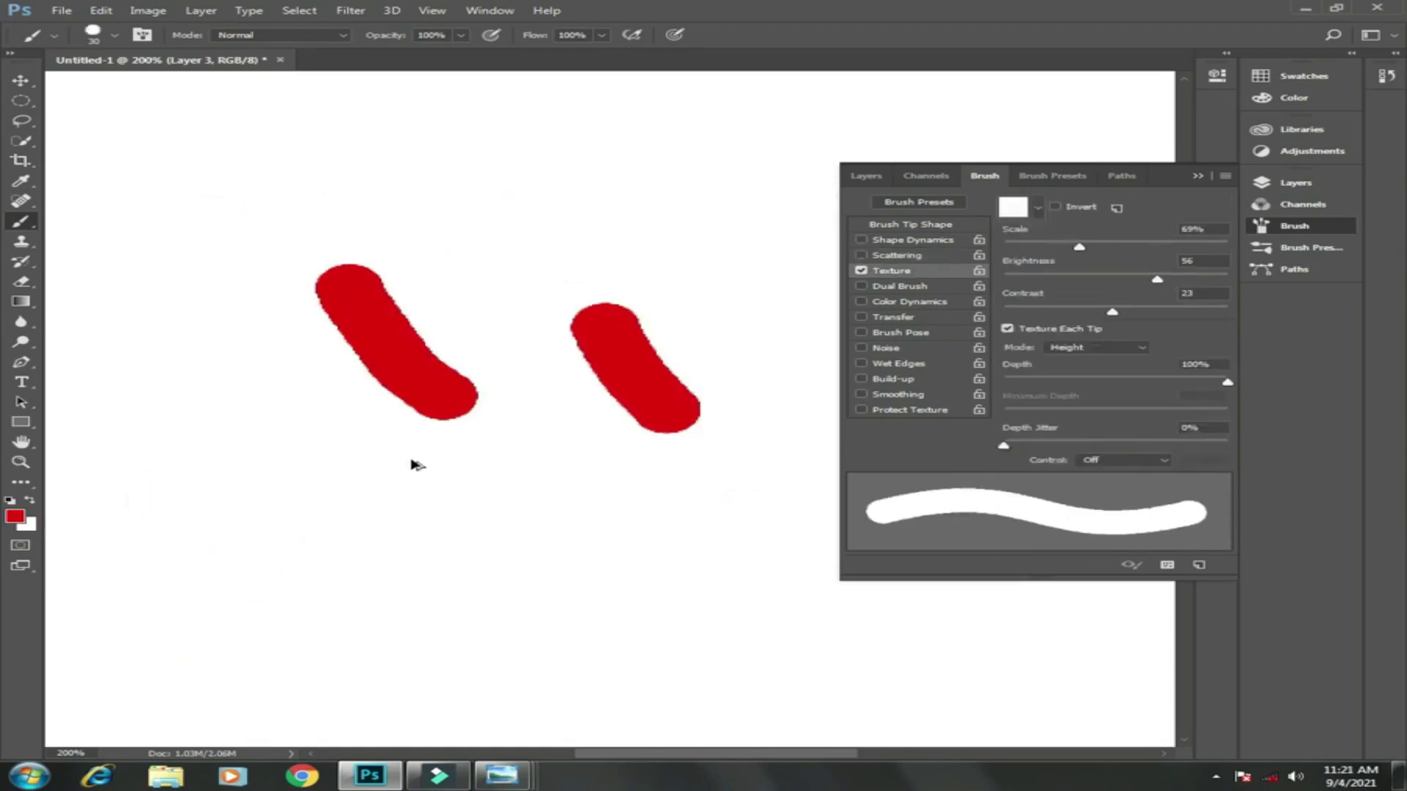
- Undo the two textured red strokes and switch back to the Brush tool
key("ctrl+alt+z")
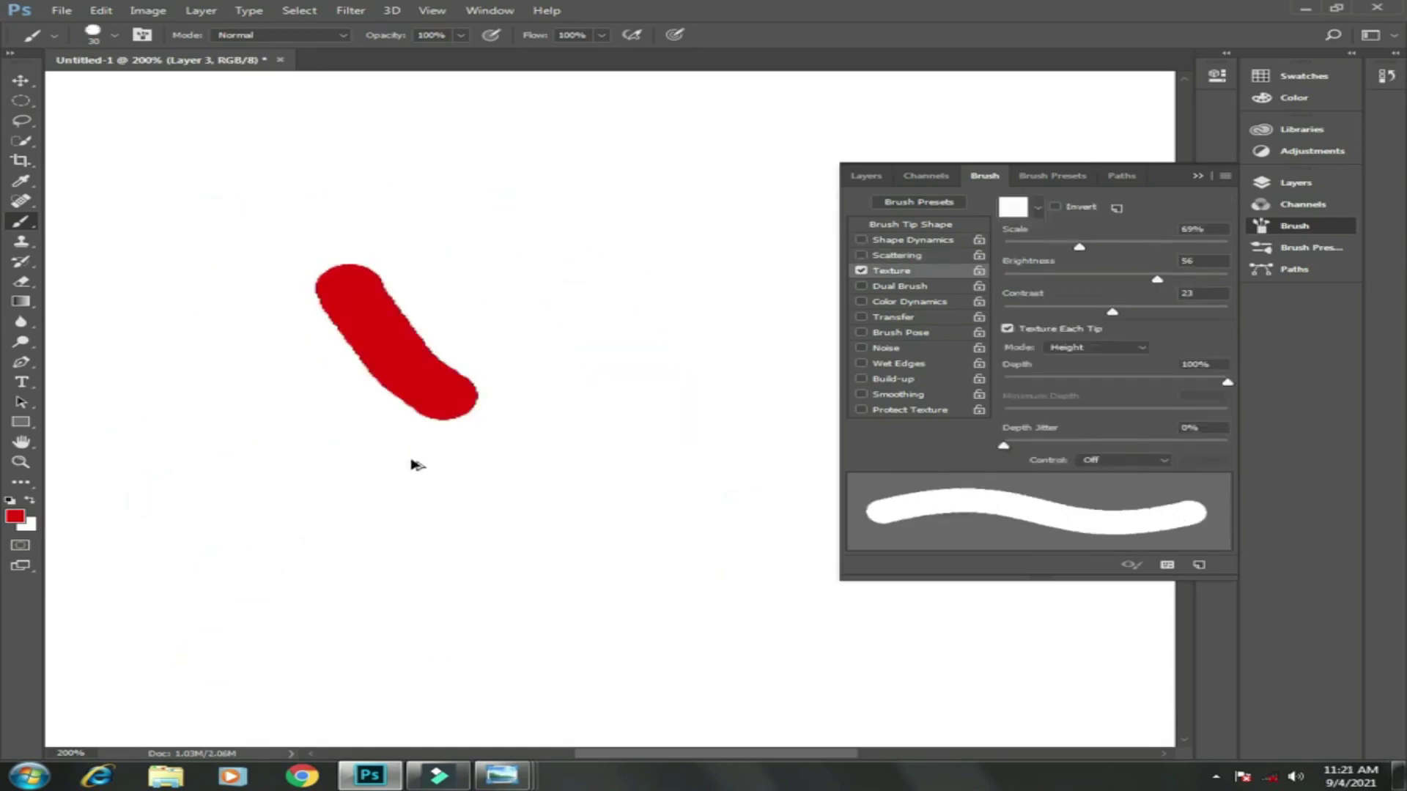
key("ctrl+alt+z")
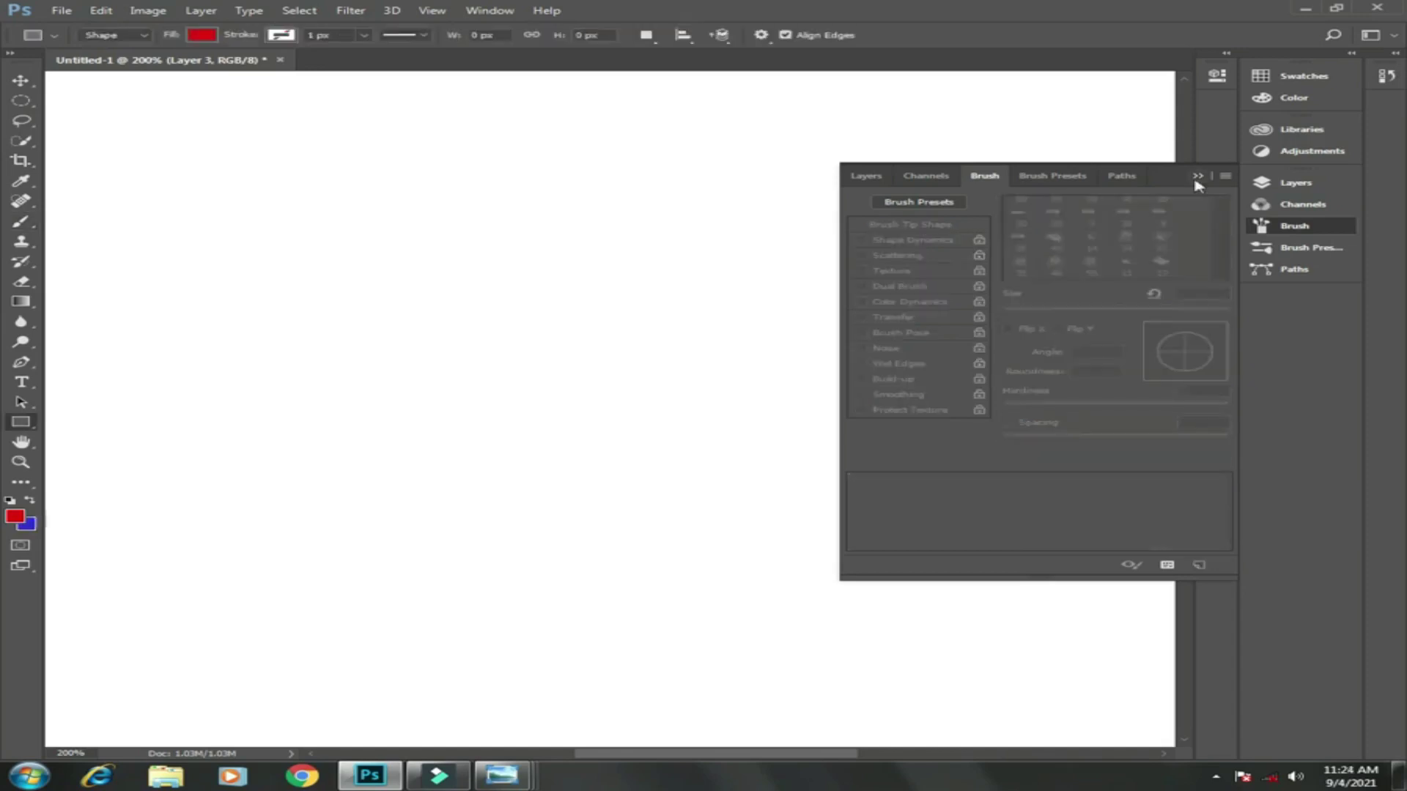
left_click(22, 221)
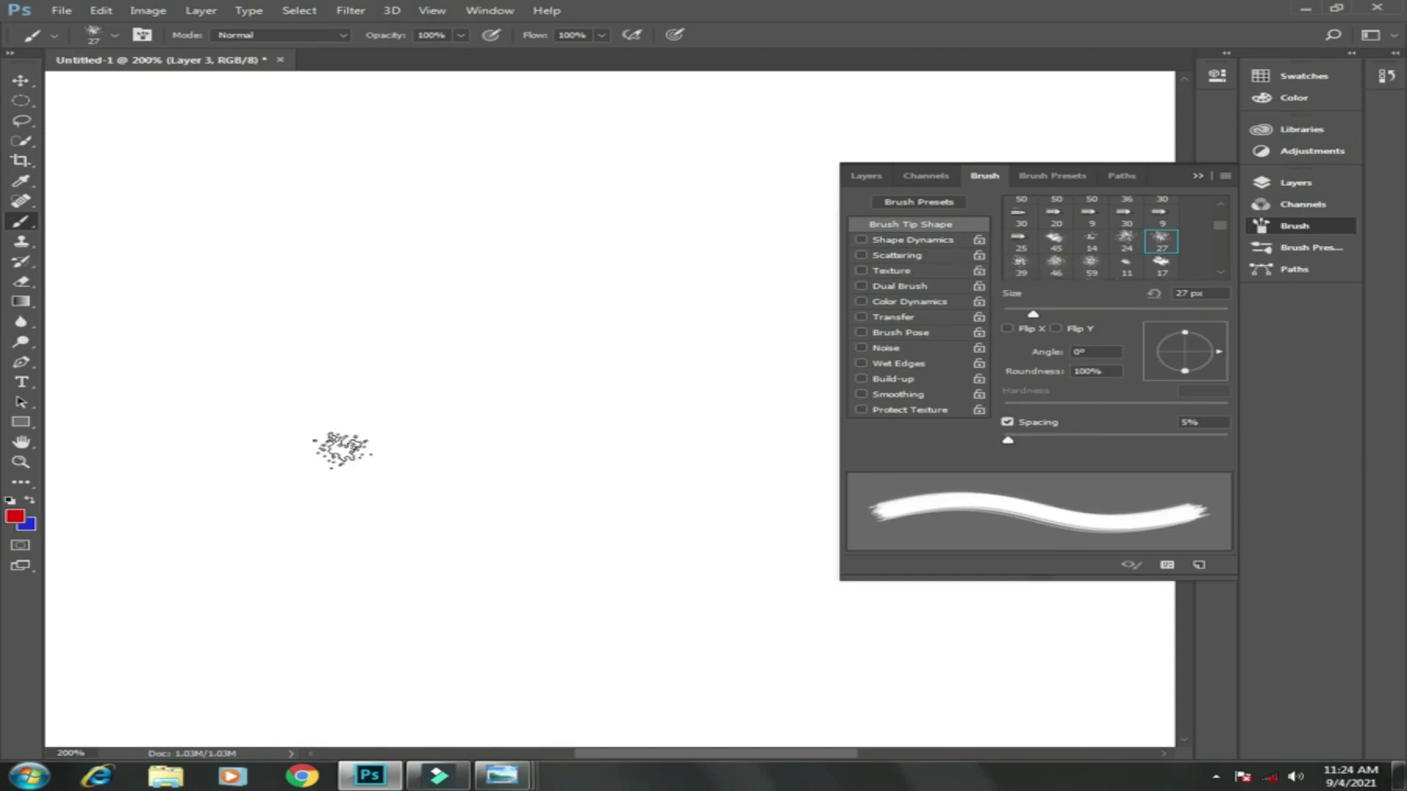
- Draw a black flower of about 47 × 51 px on the canvas with the Custom Shape tool
left_click(21, 424)
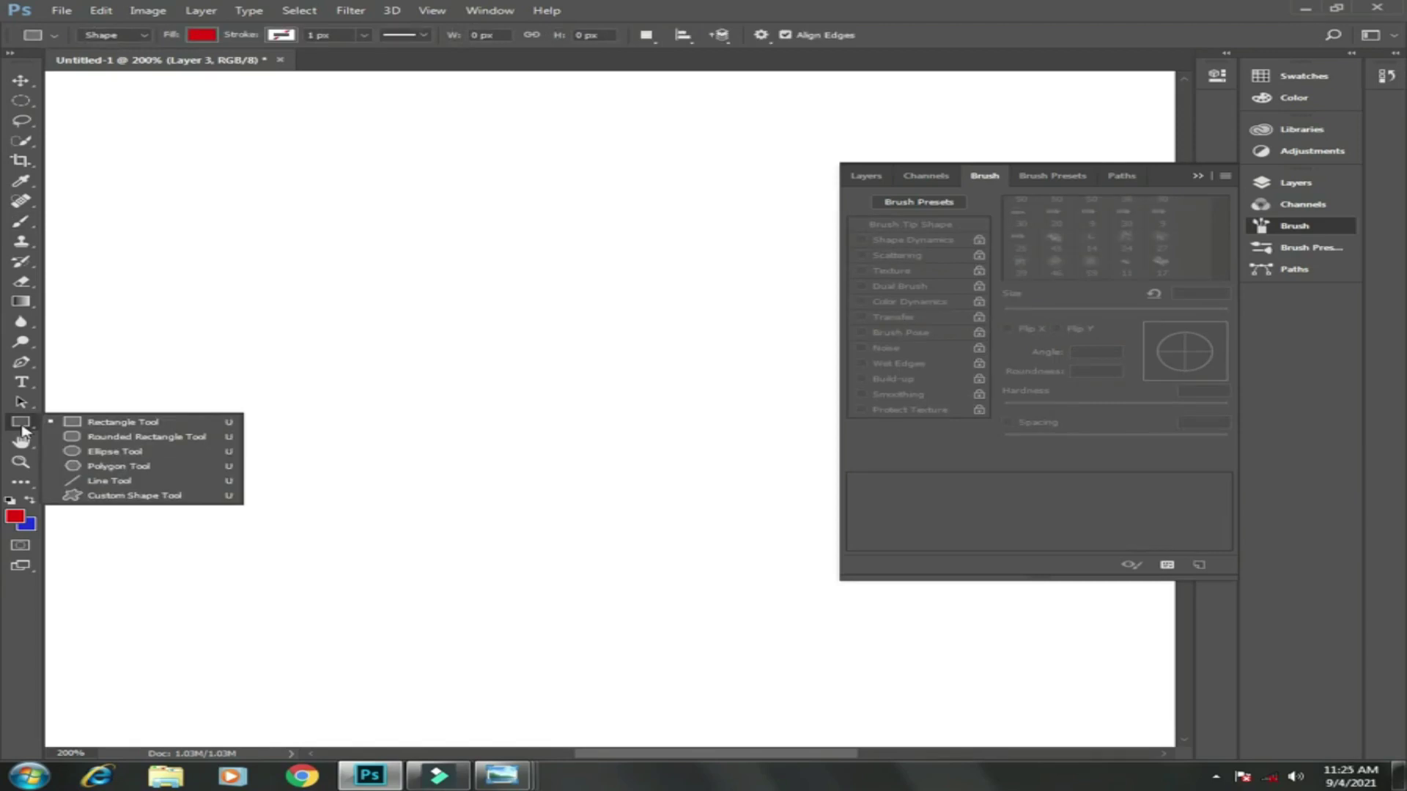
left_click(134, 495)
left_click(843, 35)
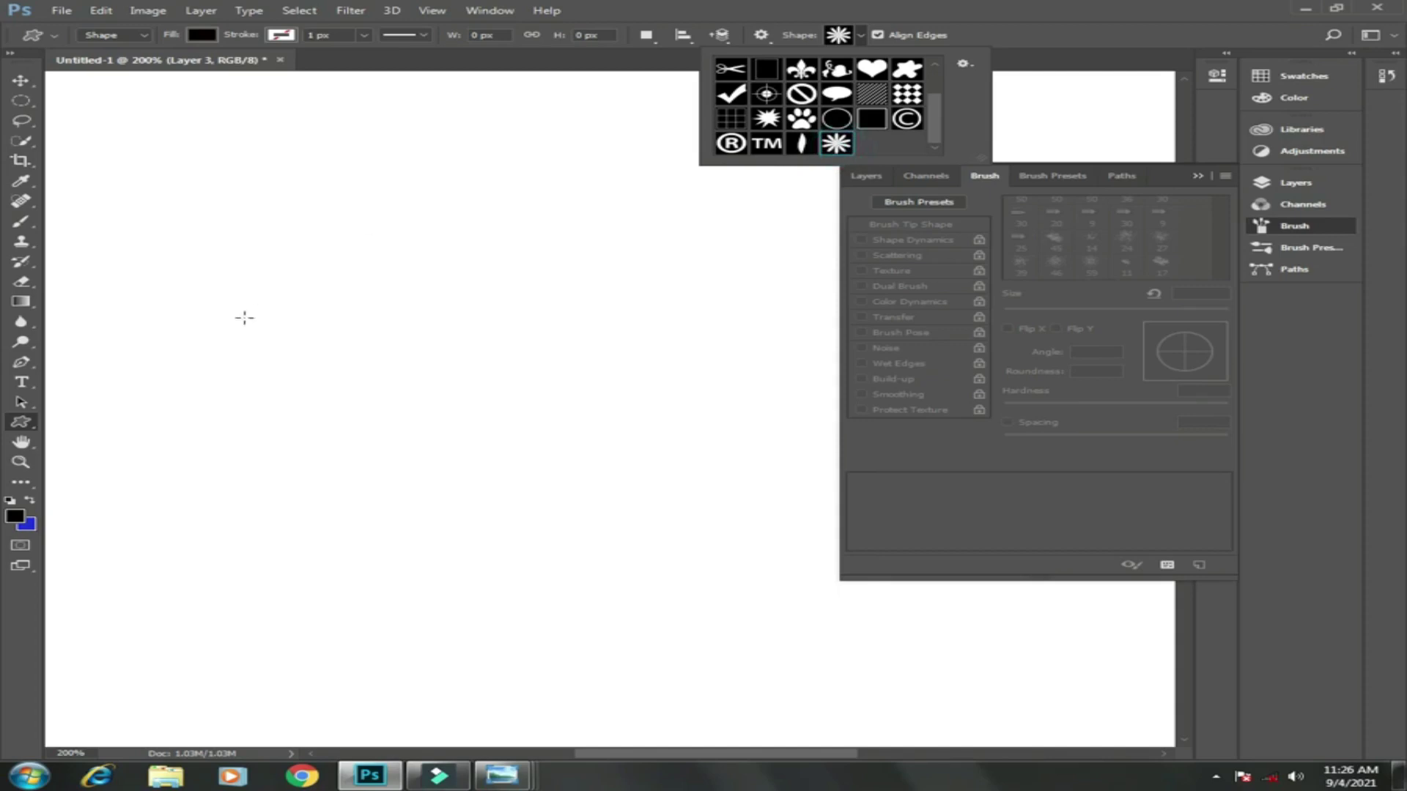
left_click_drag(240, 292, 345, 370)
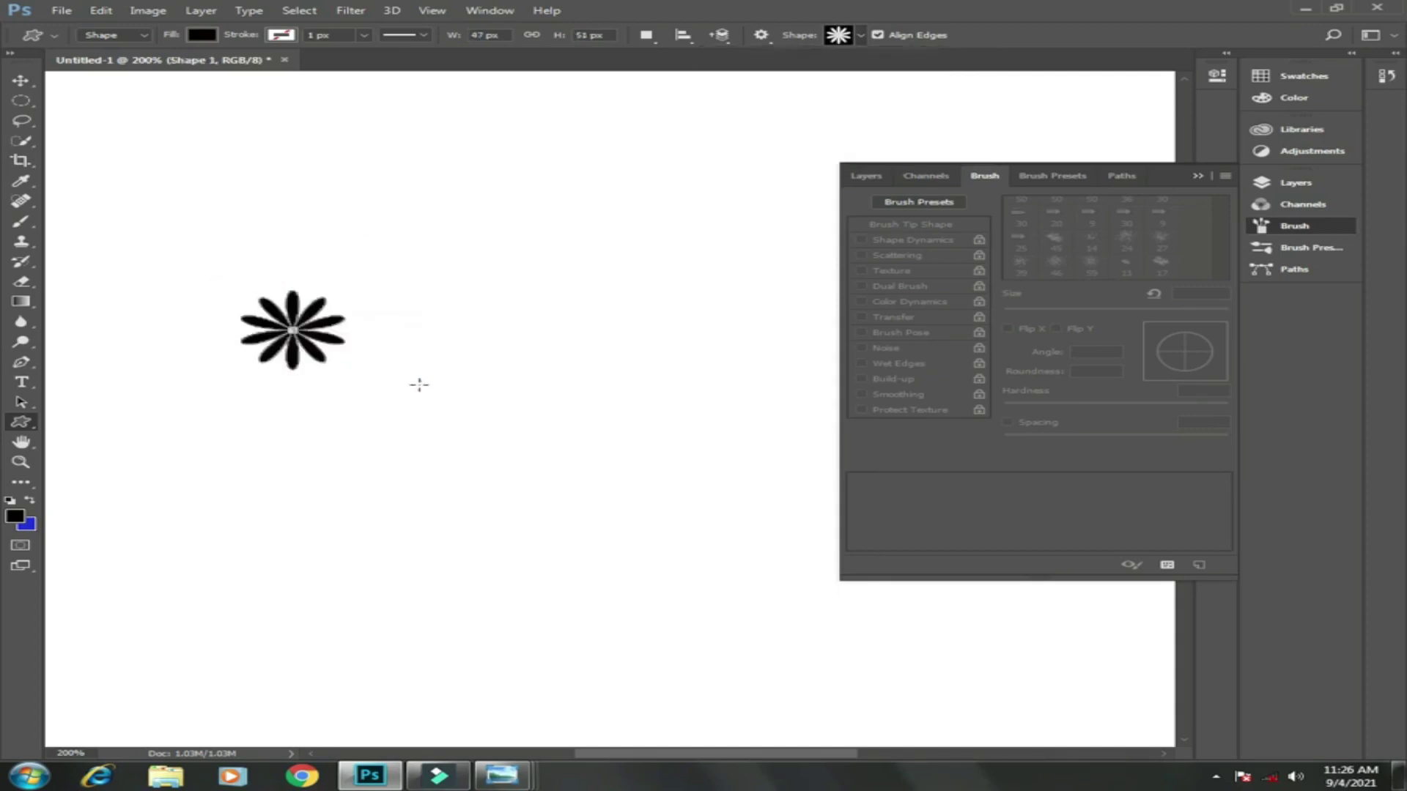
- Select the black flower with a rectangular marquee that leaves a margin around it
left_click(13, 108)
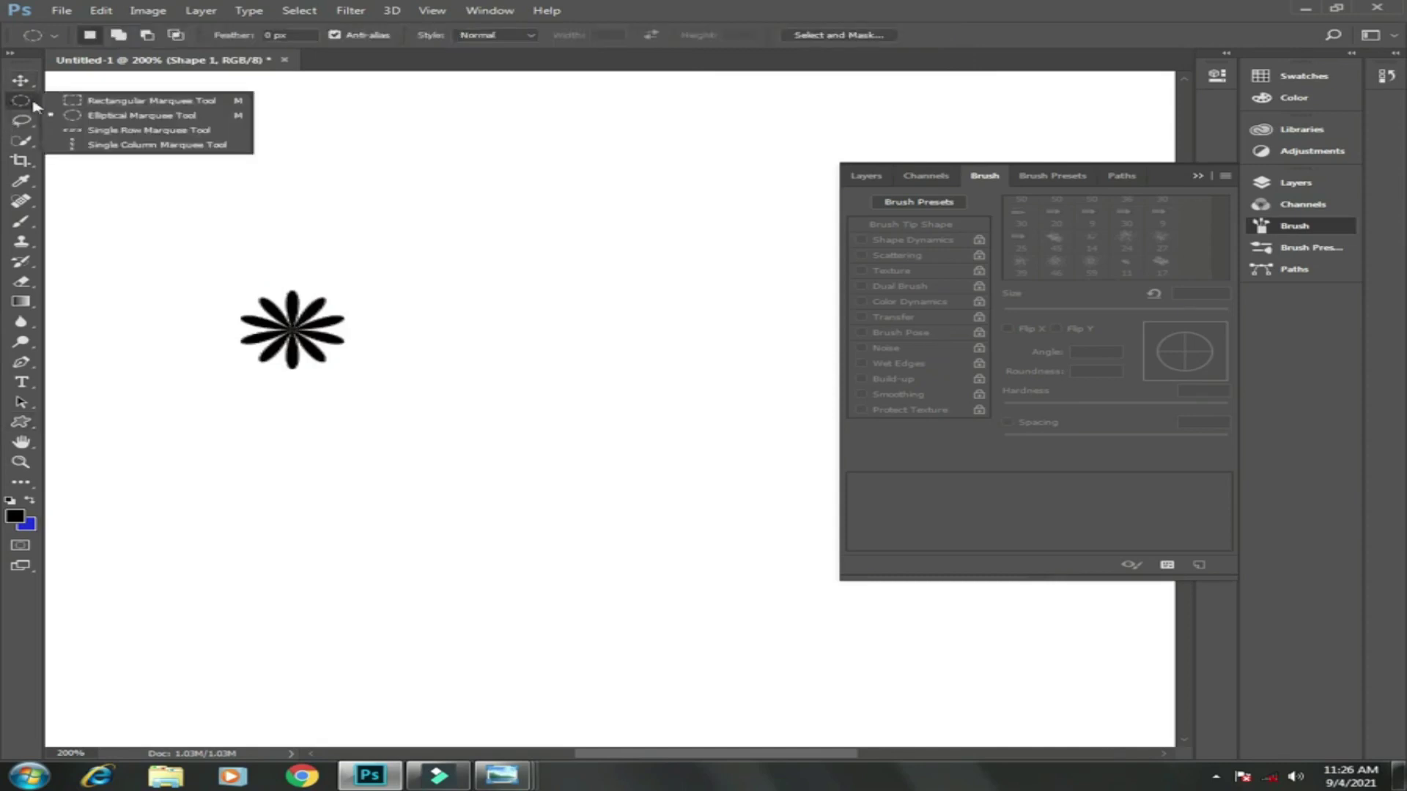
left_click(94, 104)
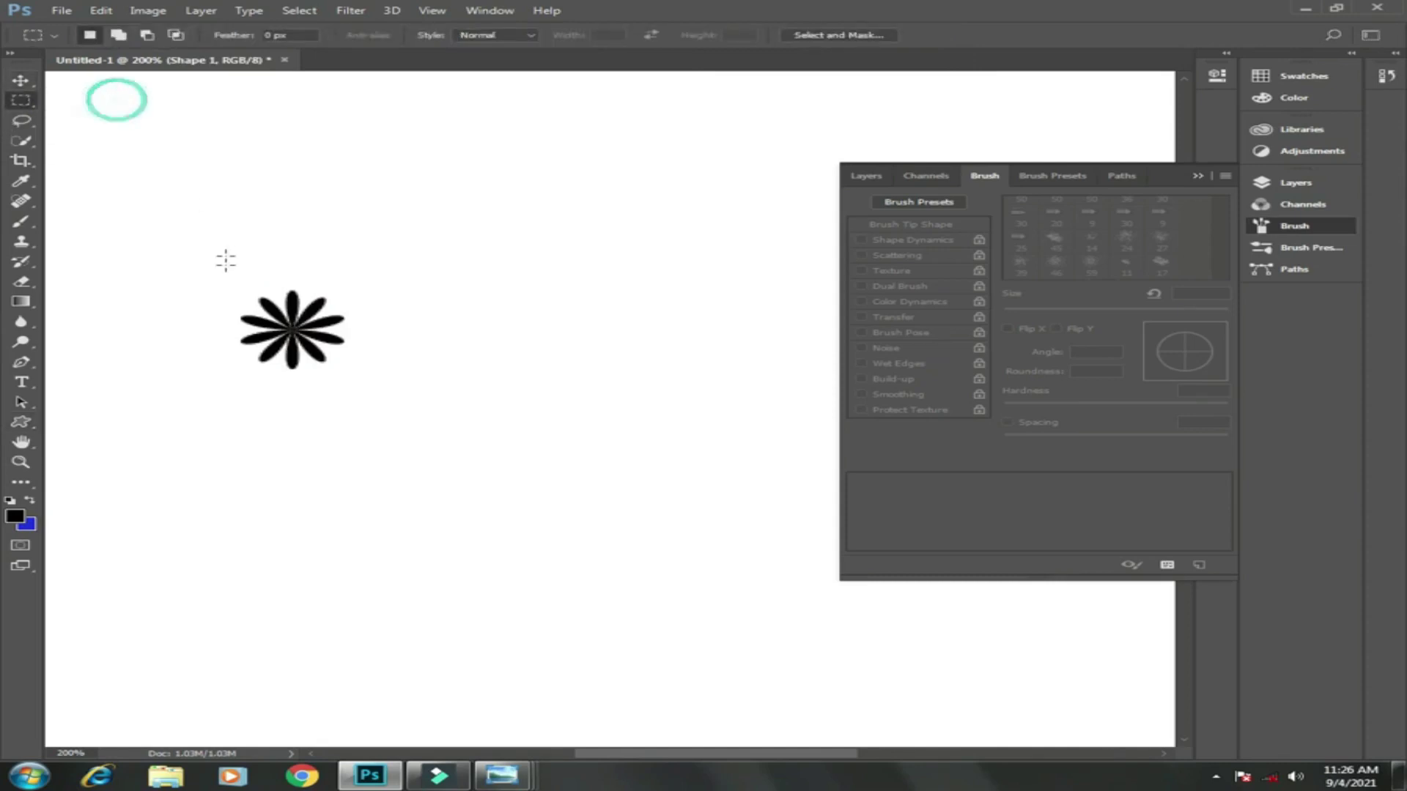
left_click_drag(198, 276, 390, 404)
- Define the selected flower as a brush preset named flower
left_click(148, 10)
mouse_move(102, 13)
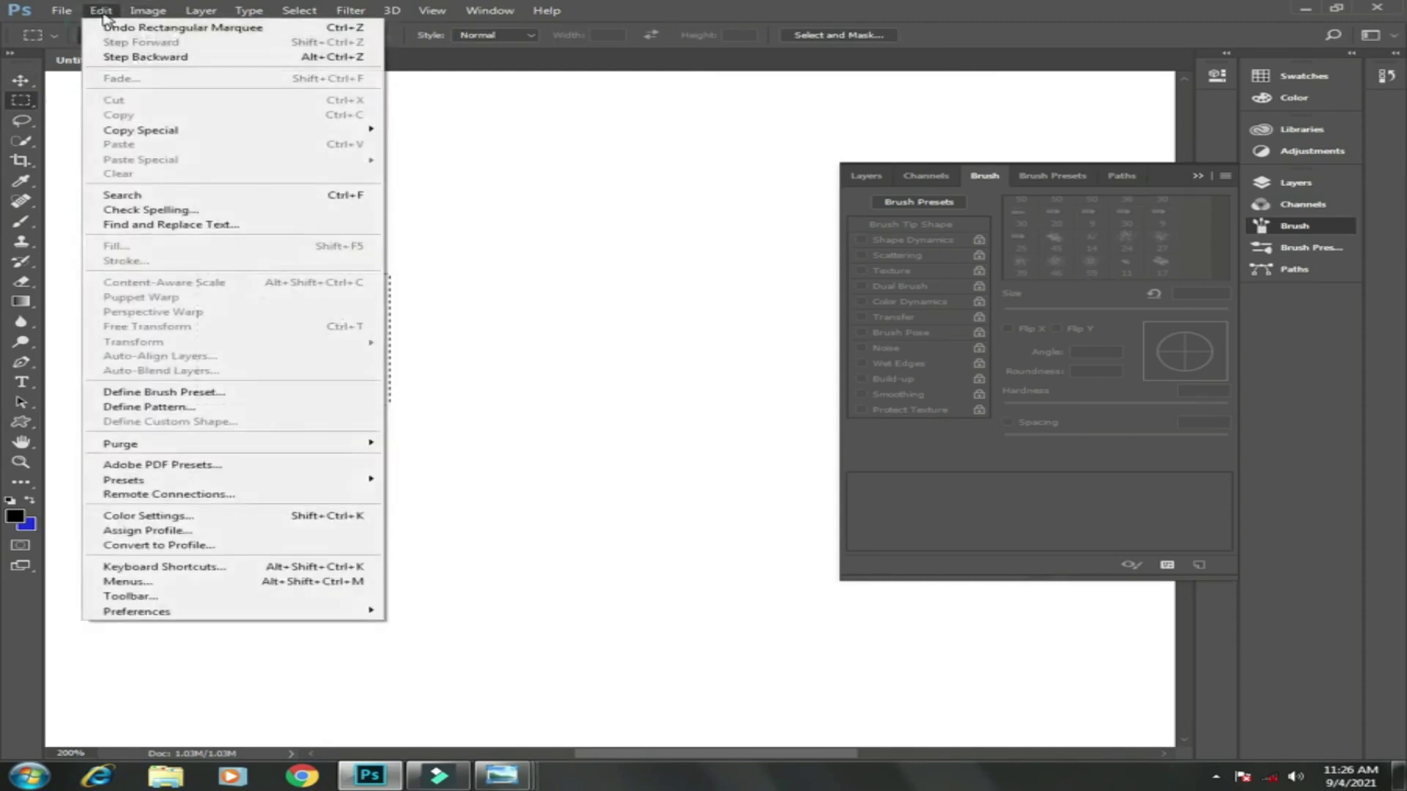
left_click(186, 394)
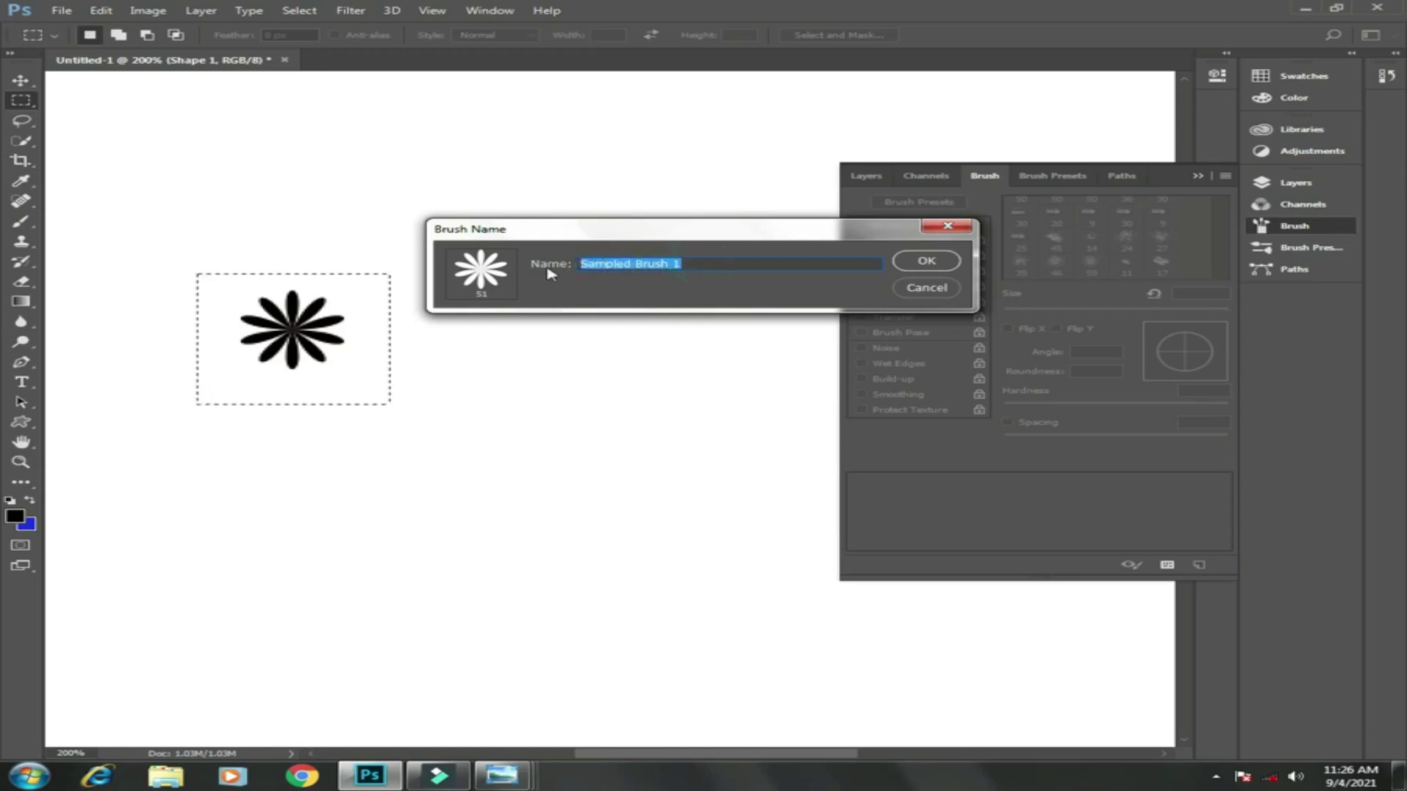
type("flower")
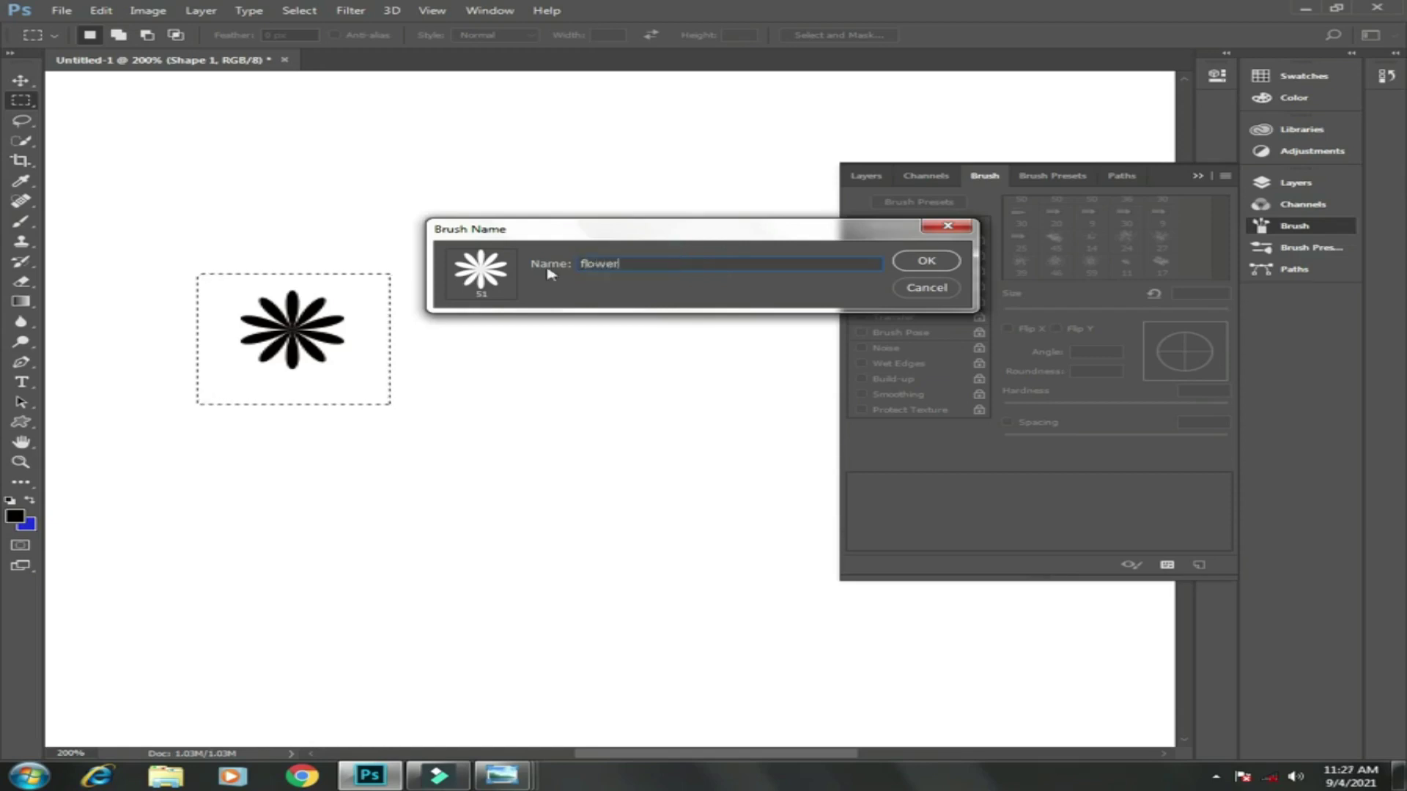
left_click(942, 265)
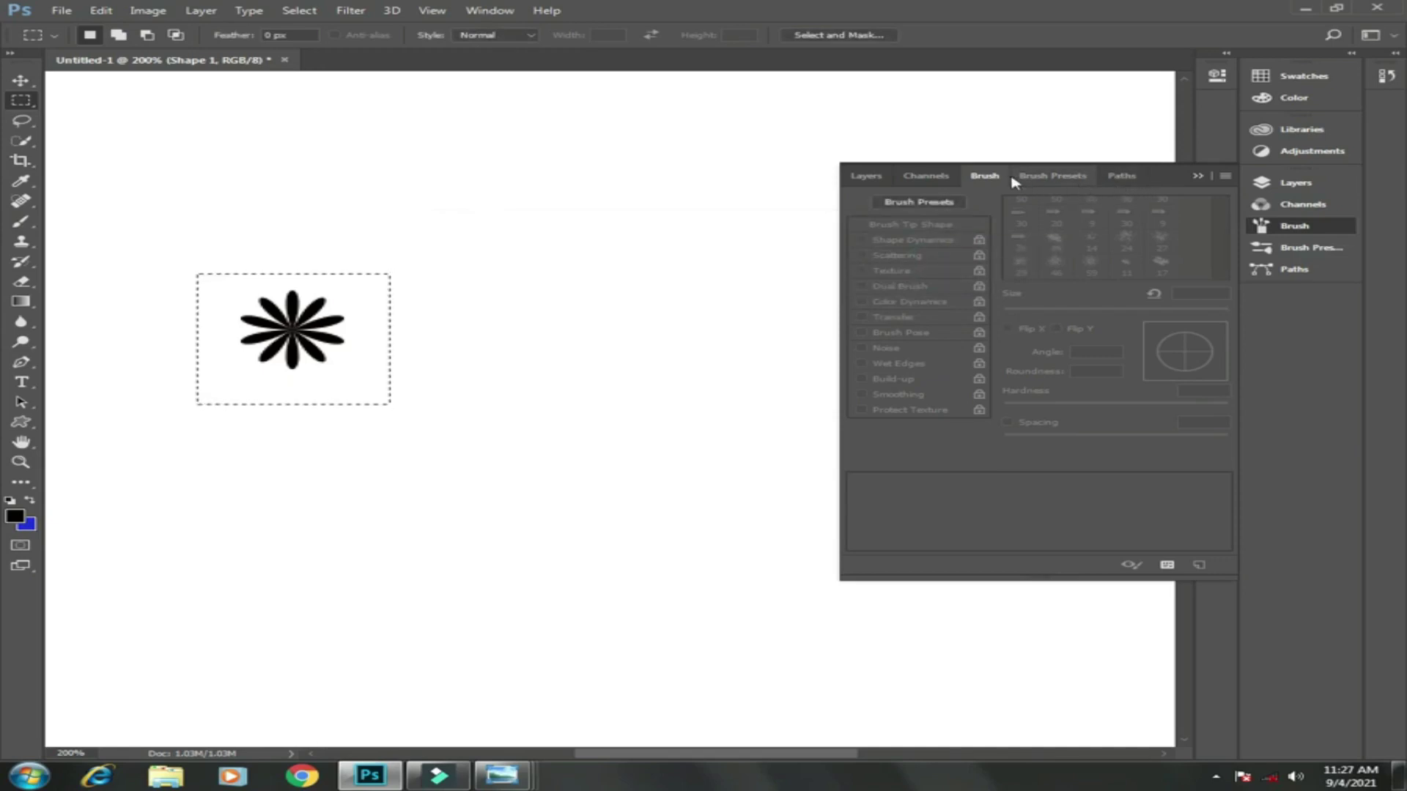
- Switch to the Brush tool with the 51 px flower tip and clear the marquee selection
left_click(22, 220)
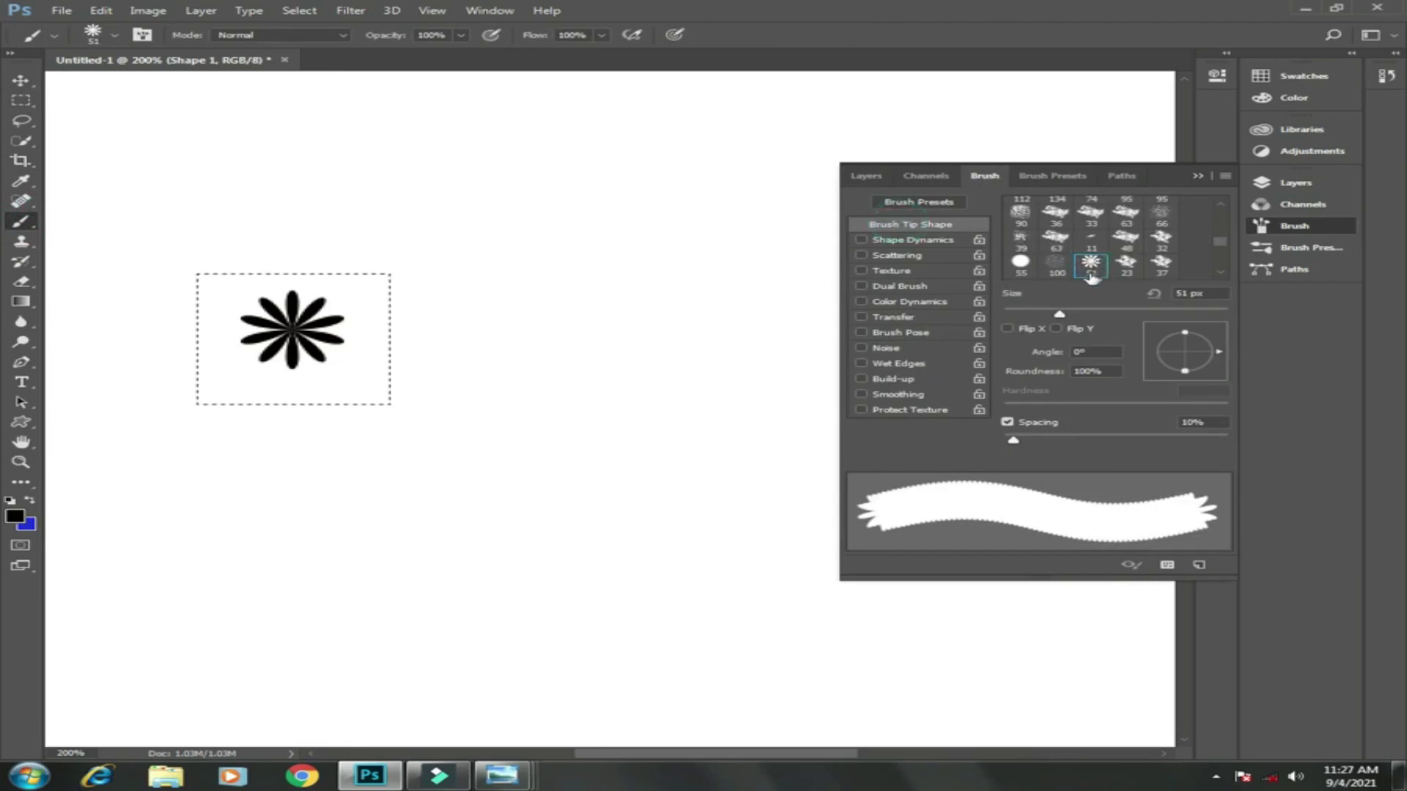
key("ctrl+d")
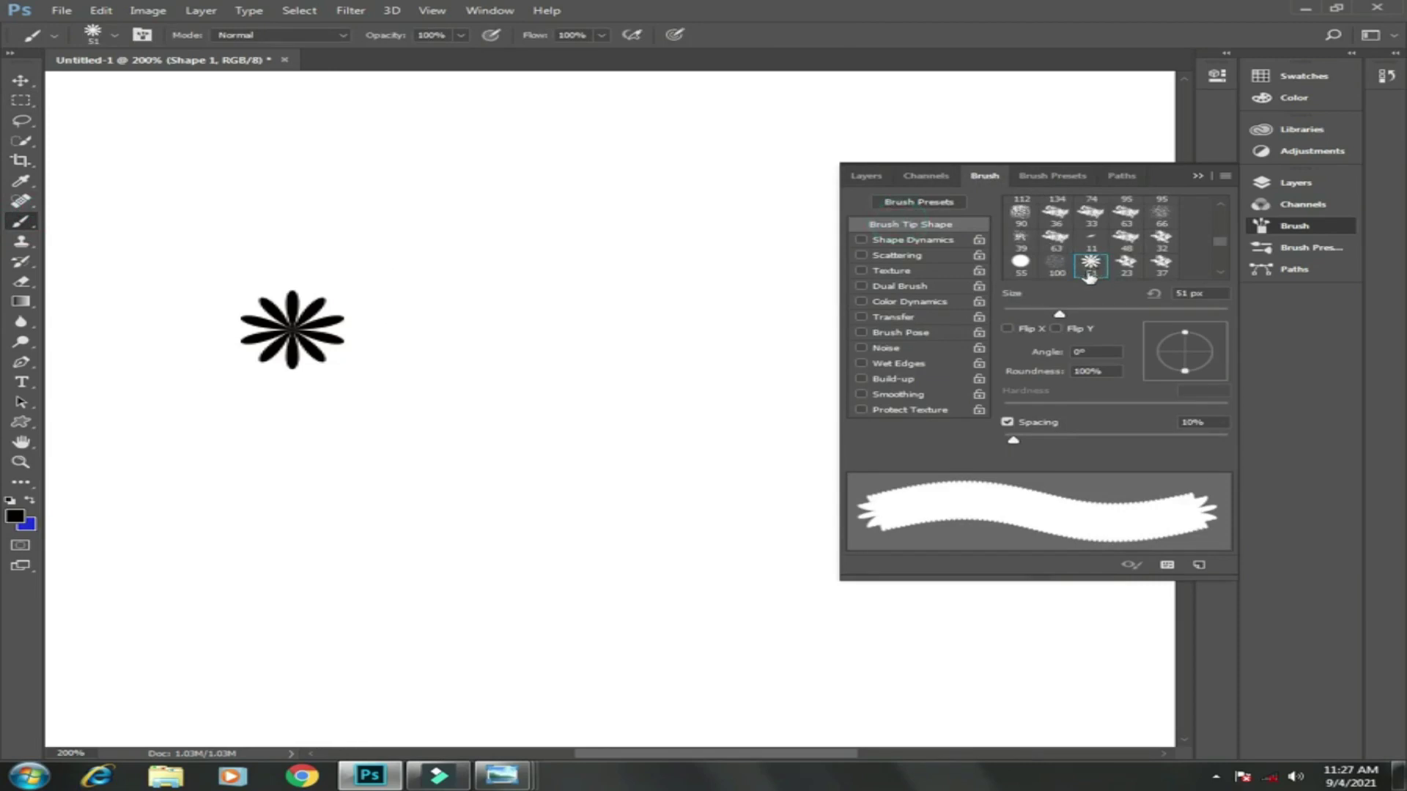
- Collapse the Brush panel and delete the Shape 1 layer holding the original flower
left_click(1196, 177)
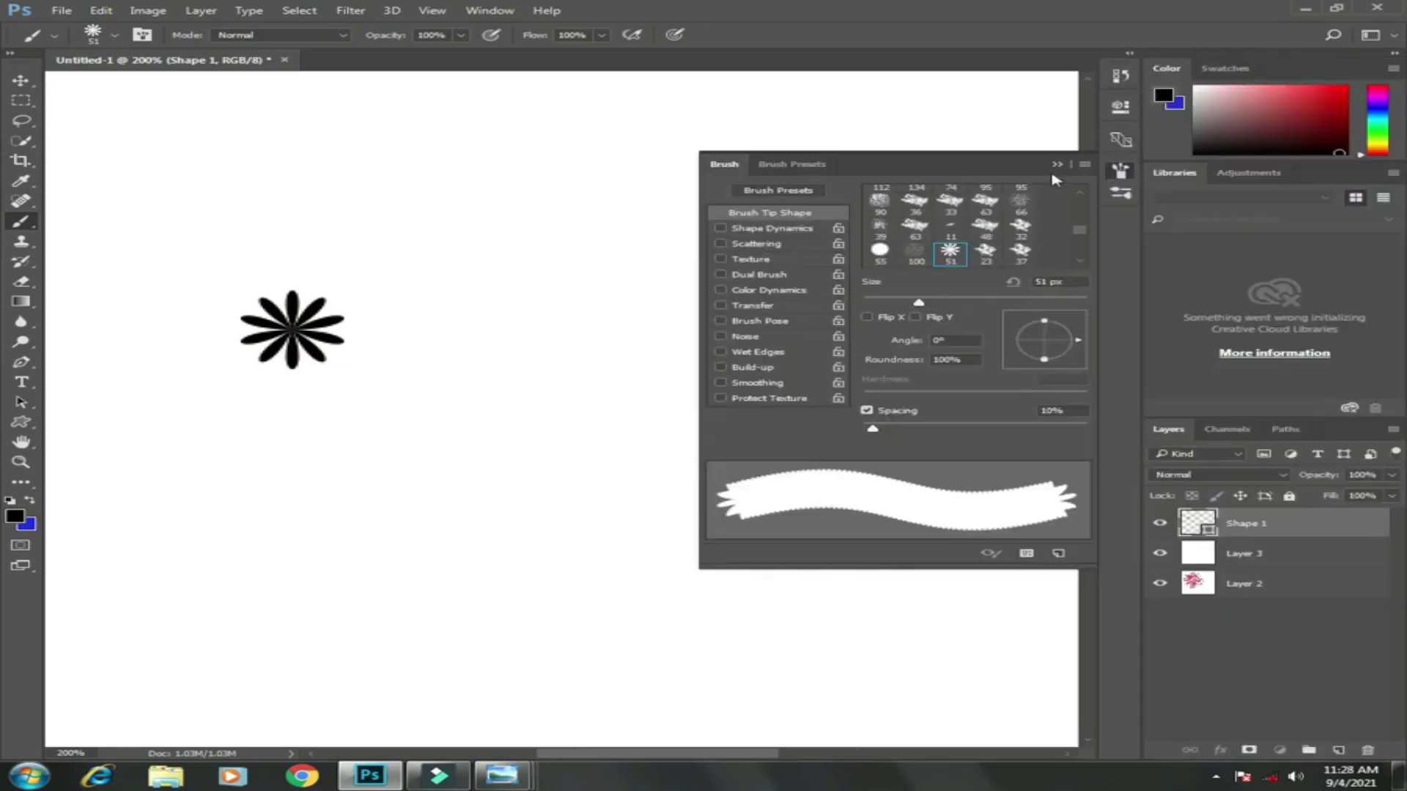
left_click(1053, 164)
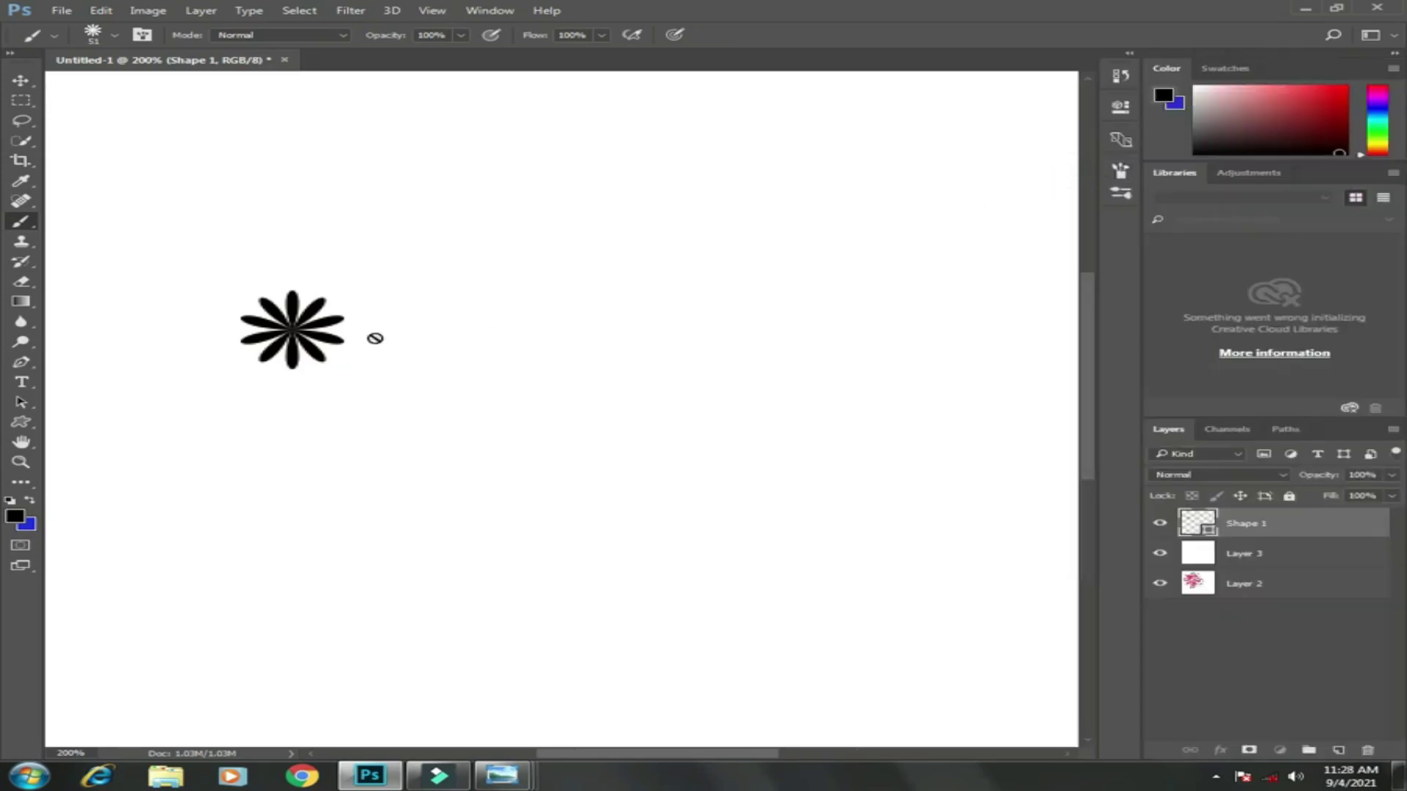
key("Delete")
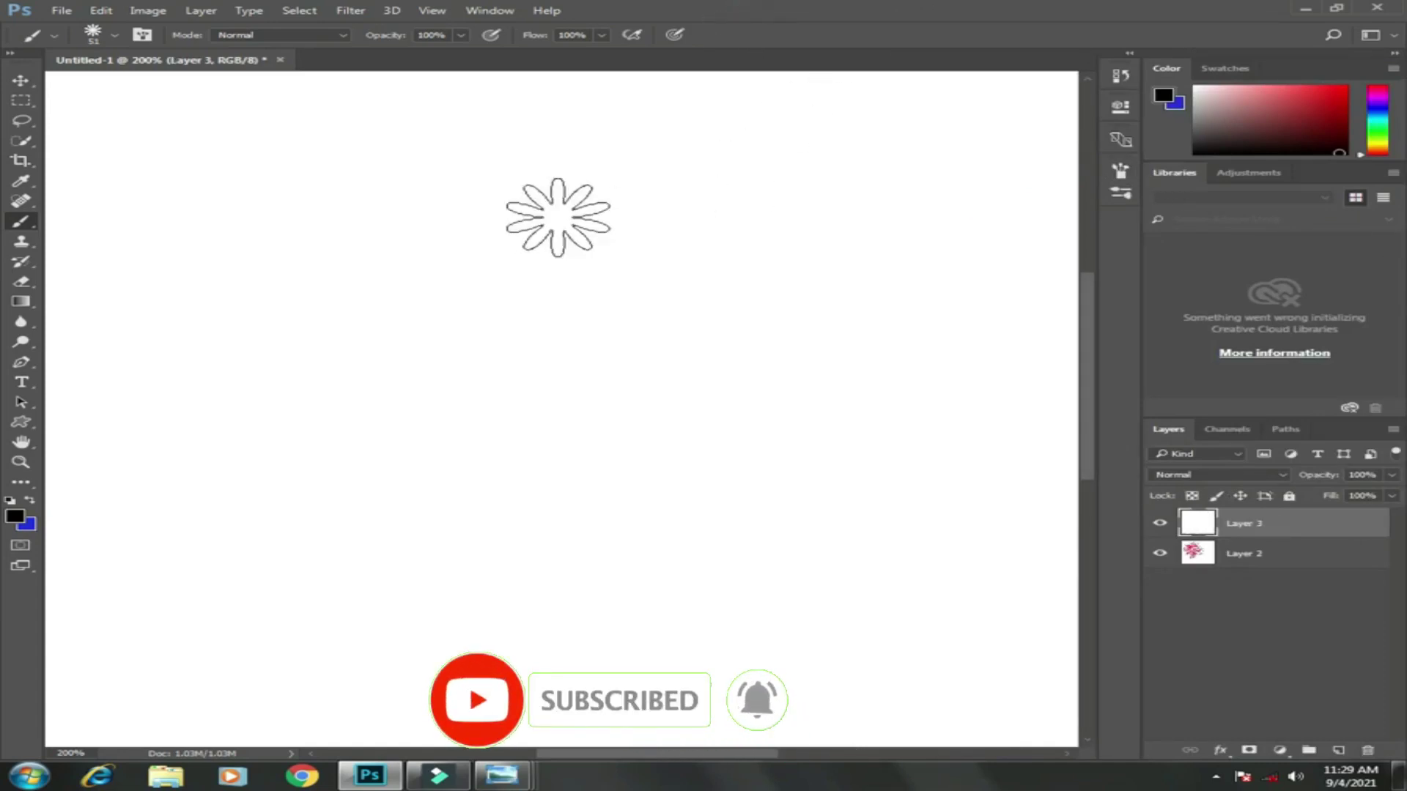
left_click_drag(443, 212, 333, 213)
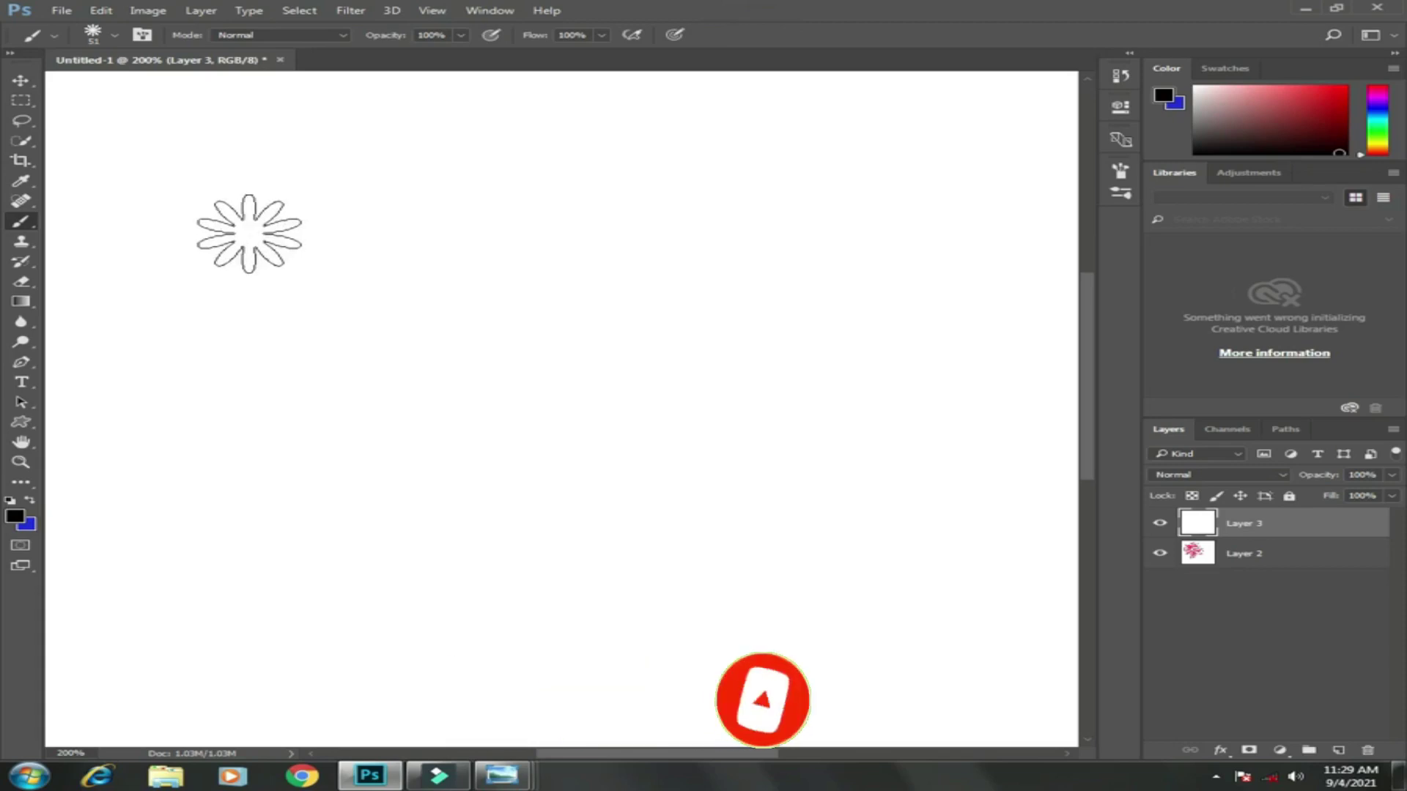
- Reopen the brush settings and paint a long diagonal black stroke with the flower tip at 10% spacing
left_click(490, 10)
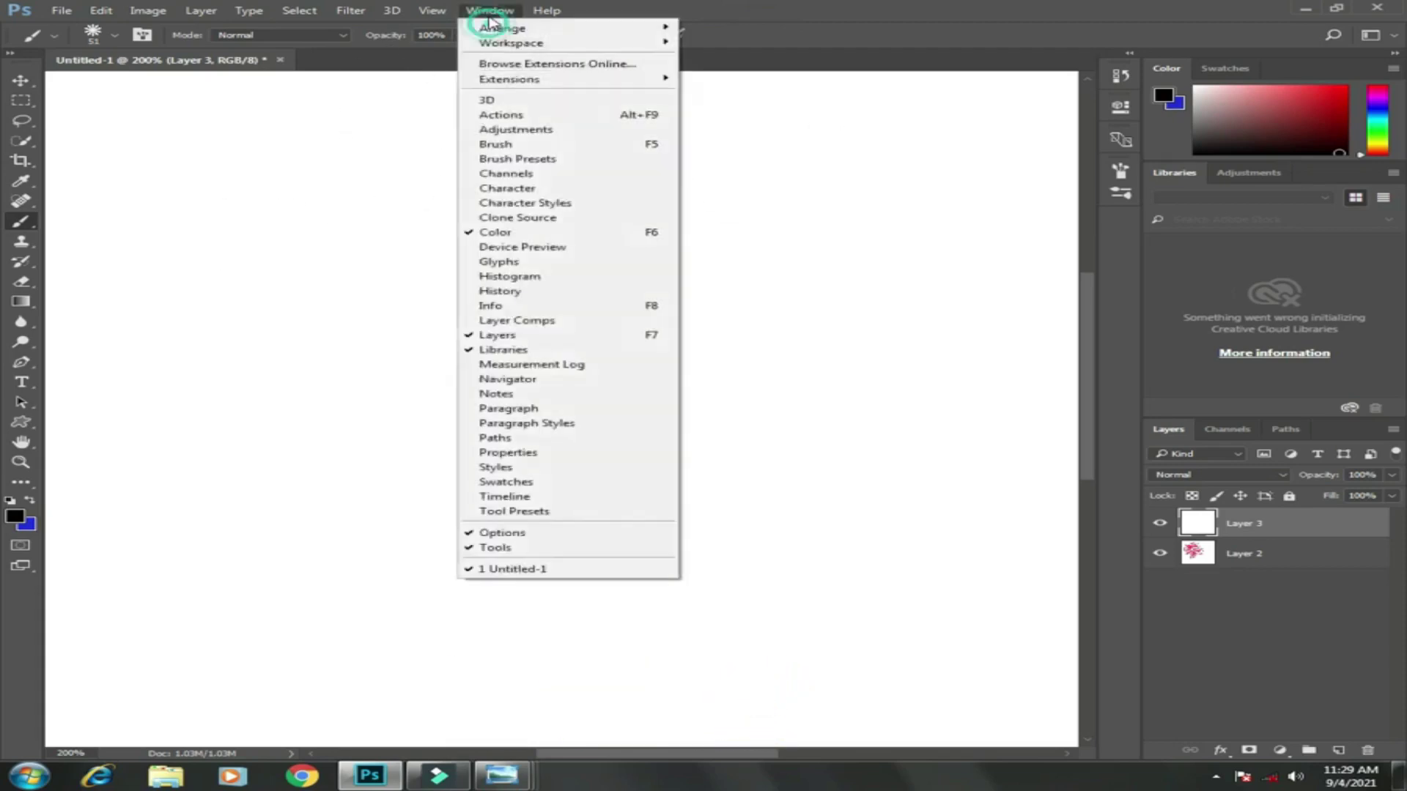
left_click(564, 158)
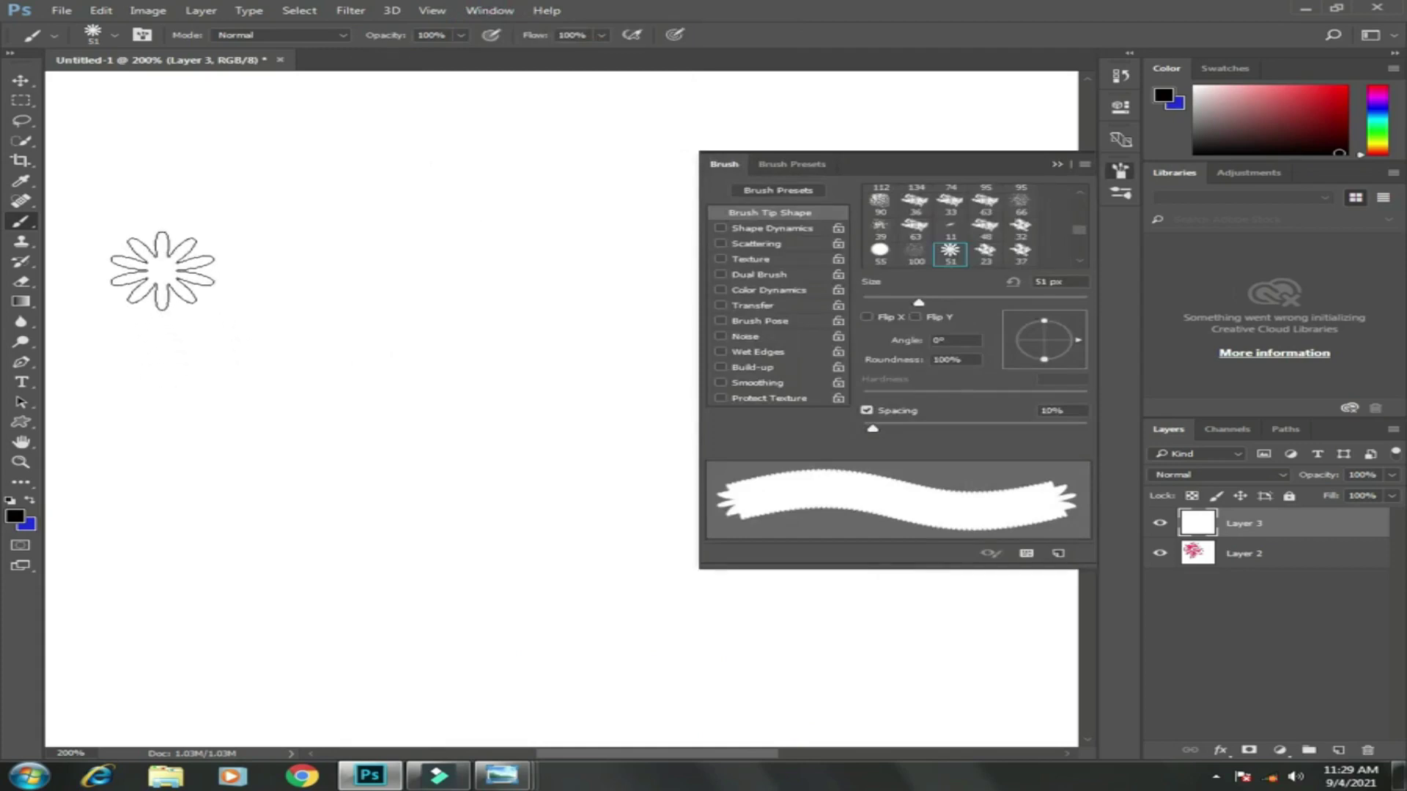
left_click_drag(161, 270, 194, 307)
mouse_move(220, 362)
left_mouse_down()
mouse_move(384, 546)
mouse_move(528, 641)
left_mouse_up()
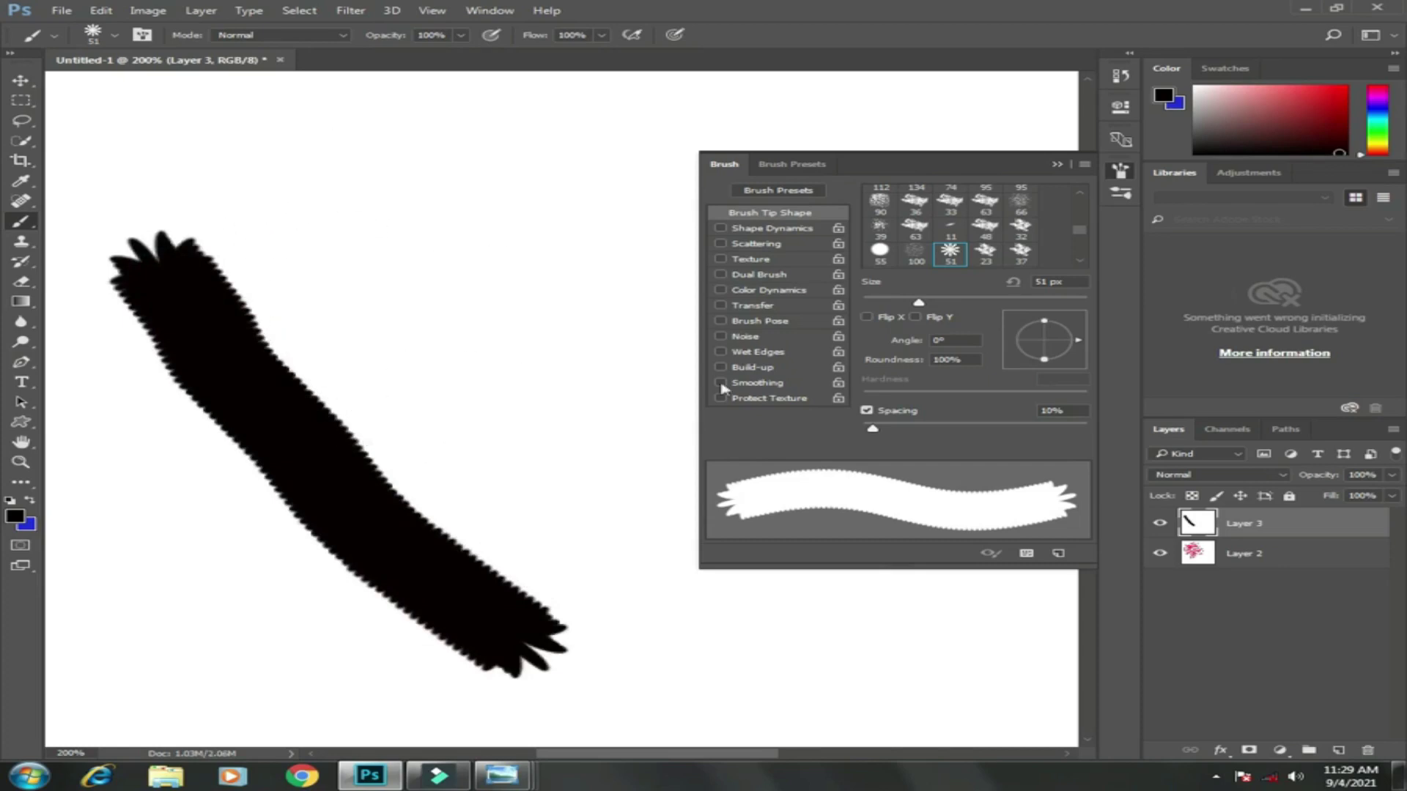
- Test the flower brush's spacing at 54% and at 173% with a diagonal stroke for each
left_click_drag(873, 430, 923, 431)
left_click_drag(352, 209, 513, 339)
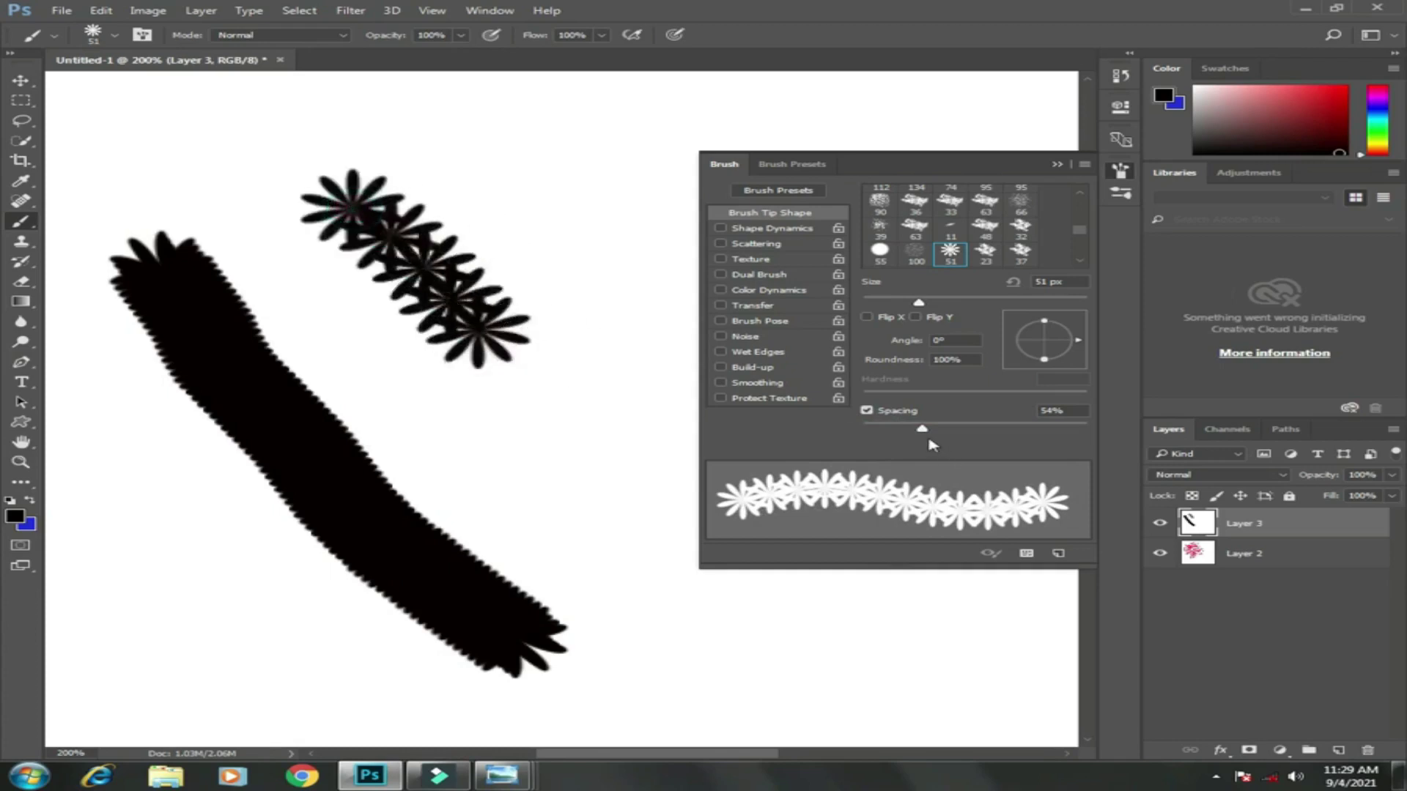
left_click_drag(922, 431, 1016, 431)
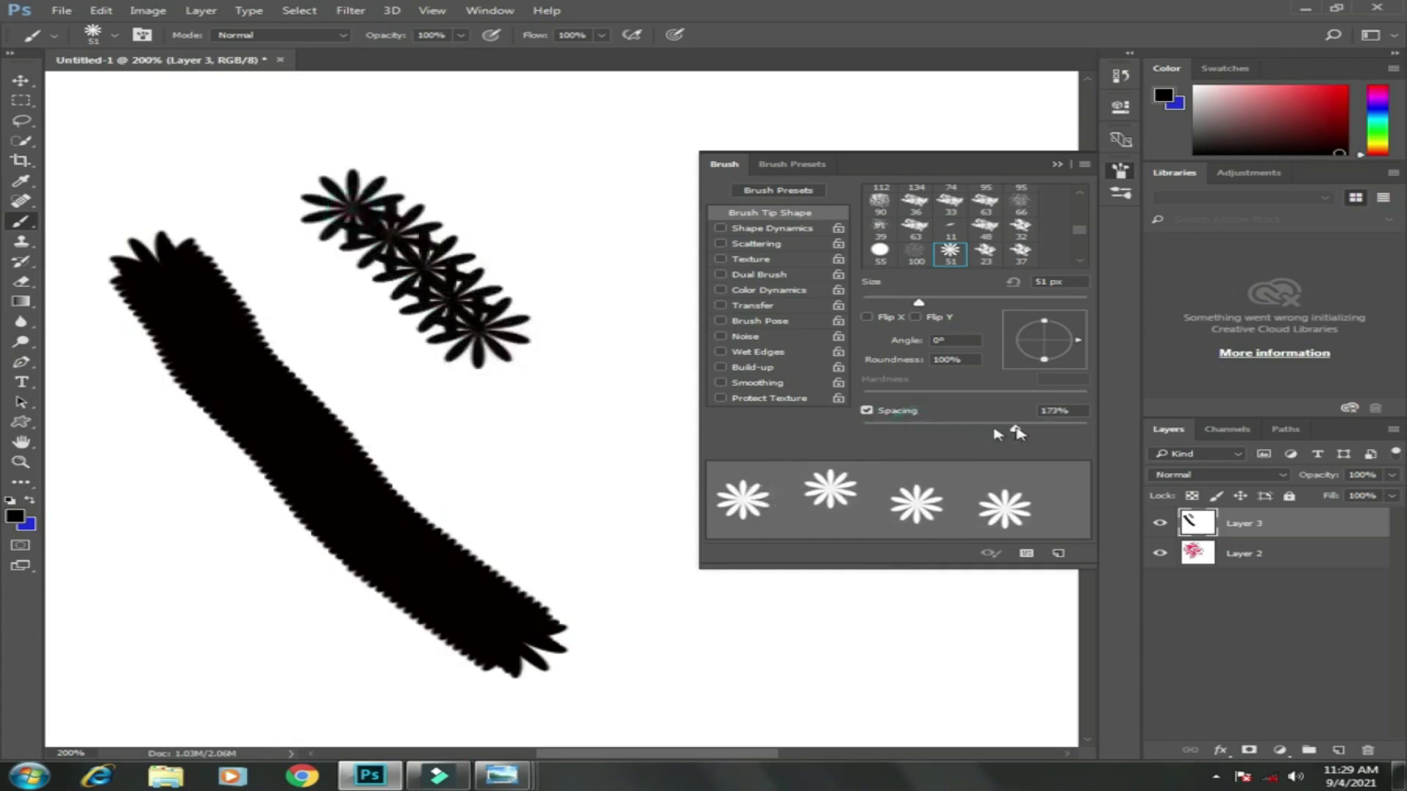
mouse_move(571, 219)
left_mouse_down()
mouse_move(605, 253)
mouse_move(619, 310)
mouse_move(593, 451)
mouse_move(600, 505)
mouse_move(685, 599)
left_mouse_up()
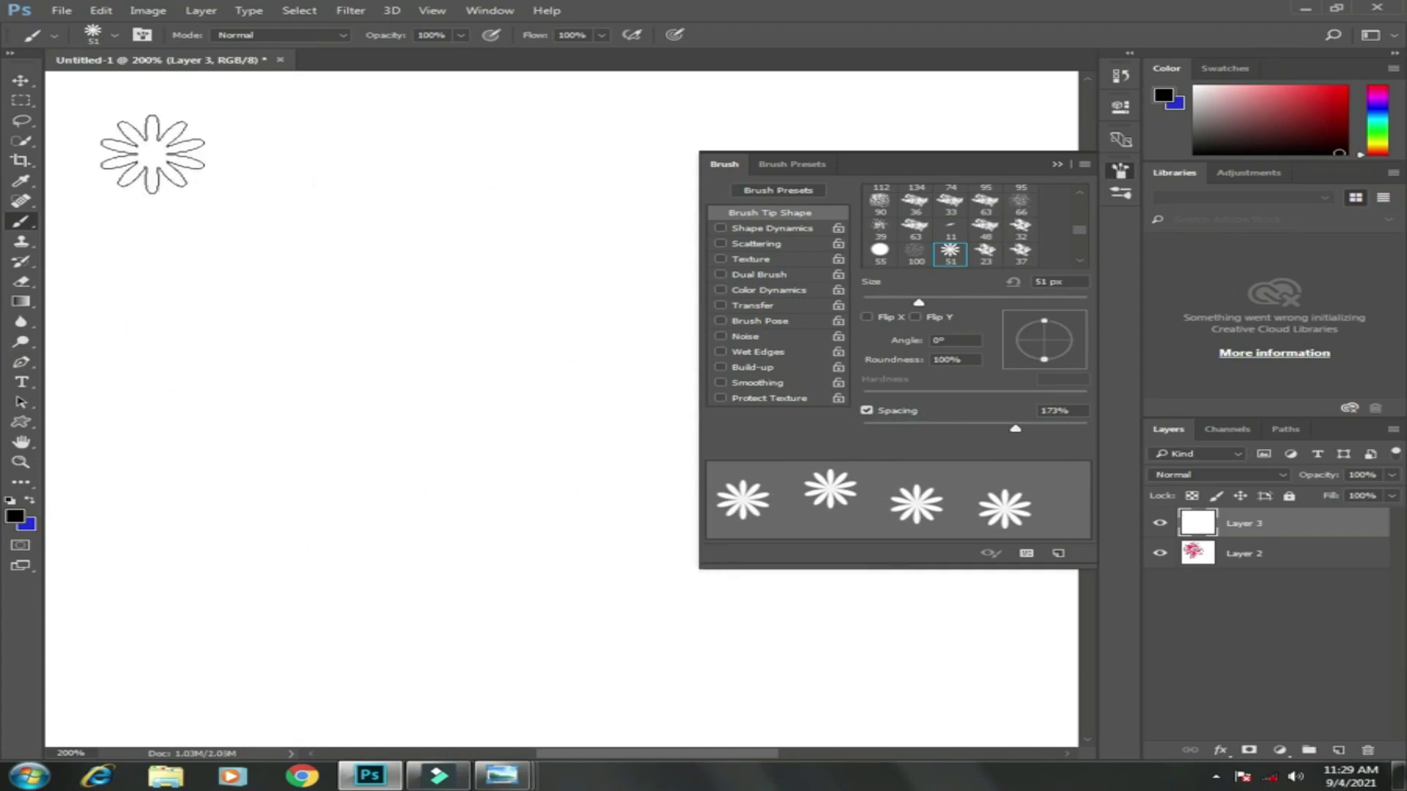
- Paint separate black flowers all over the cleared canvas at 173% spacing and collapse the Brush panel
mouse_move(151, 153)
left_mouse_down()
mouse_move(275, 228)
mouse_move(190, 325)
mouse_move(266, 428)
mouse_move(403, 330)
mouse_move(498, 230)
mouse_move(532, 407)
mouse_move(367, 511)
mouse_move(385, 559)
mouse_move(551, 540)
mouse_move(649, 570)
mouse_move(596, 642)
mouse_move(414, 662)
mouse_move(227, 621)
mouse_move(303, 481)
mouse_move(180, 449)
mouse_move(174, 378)
mouse_move(468, 149)
mouse_move(576, 135)
mouse_move(612, 170)
mouse_move(755, 106)
mouse_move(936, 112)
mouse_move(670, 229)
mouse_move(883, 573)
mouse_move(826, 615)
mouse_move(711, 652)
mouse_move(887, 670)
mouse_move(951, 630)
mouse_move(915, 660)
mouse_move(732, 661)
mouse_move(362, 541)
mouse_move(168, 540)
mouse_move(122, 512)
mouse_move(94, 402)
mouse_move(113, 265)
left_mouse_up()
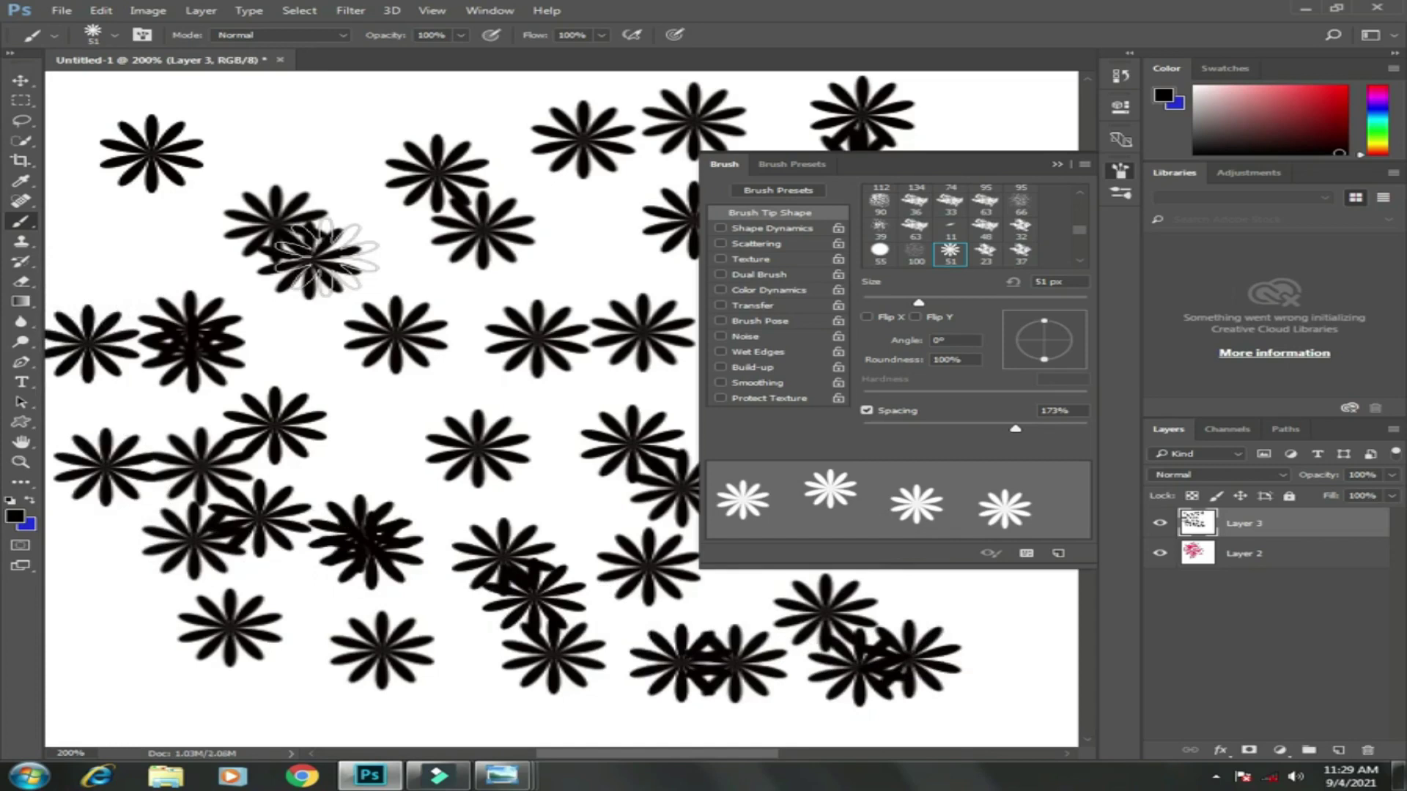
left_click(310, 257)
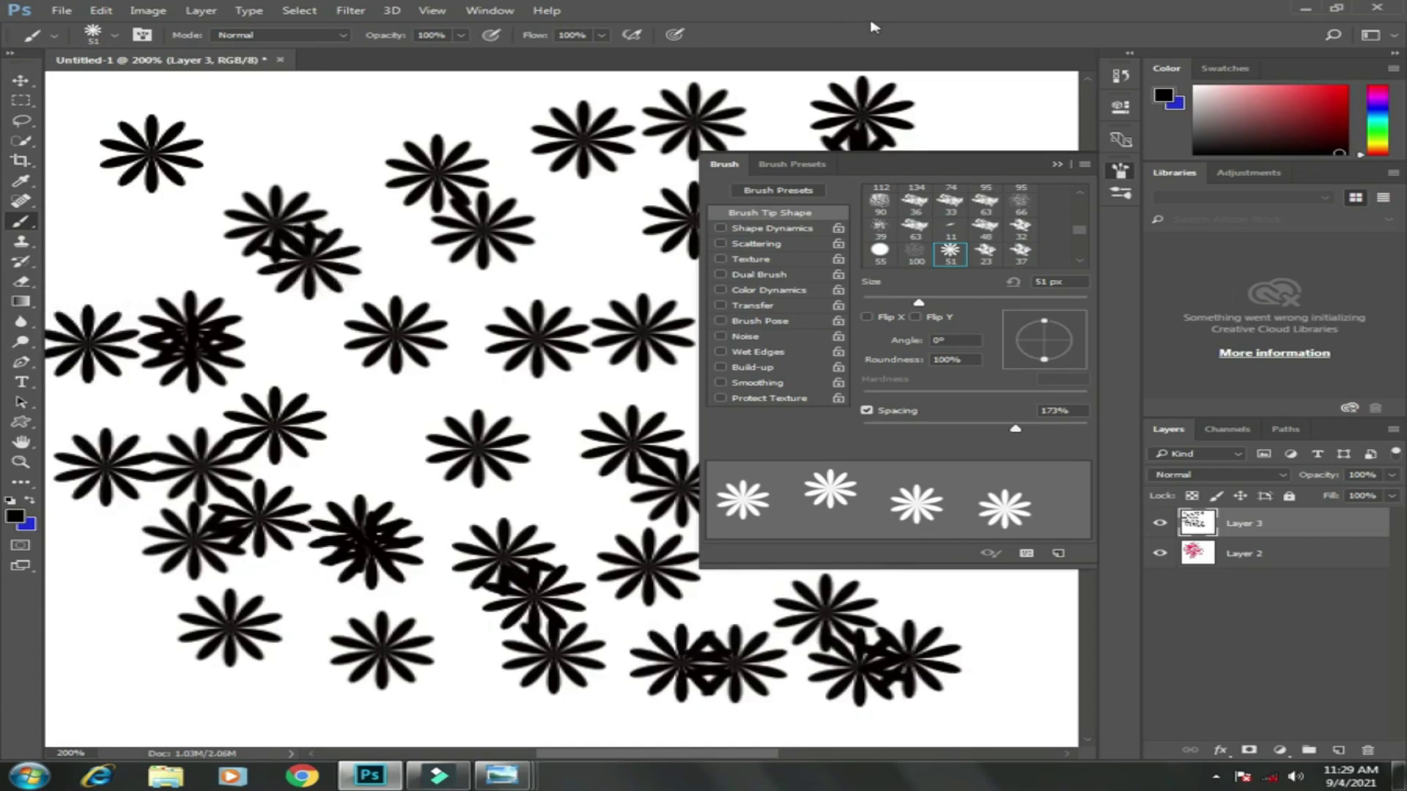
left_click(1057, 165)
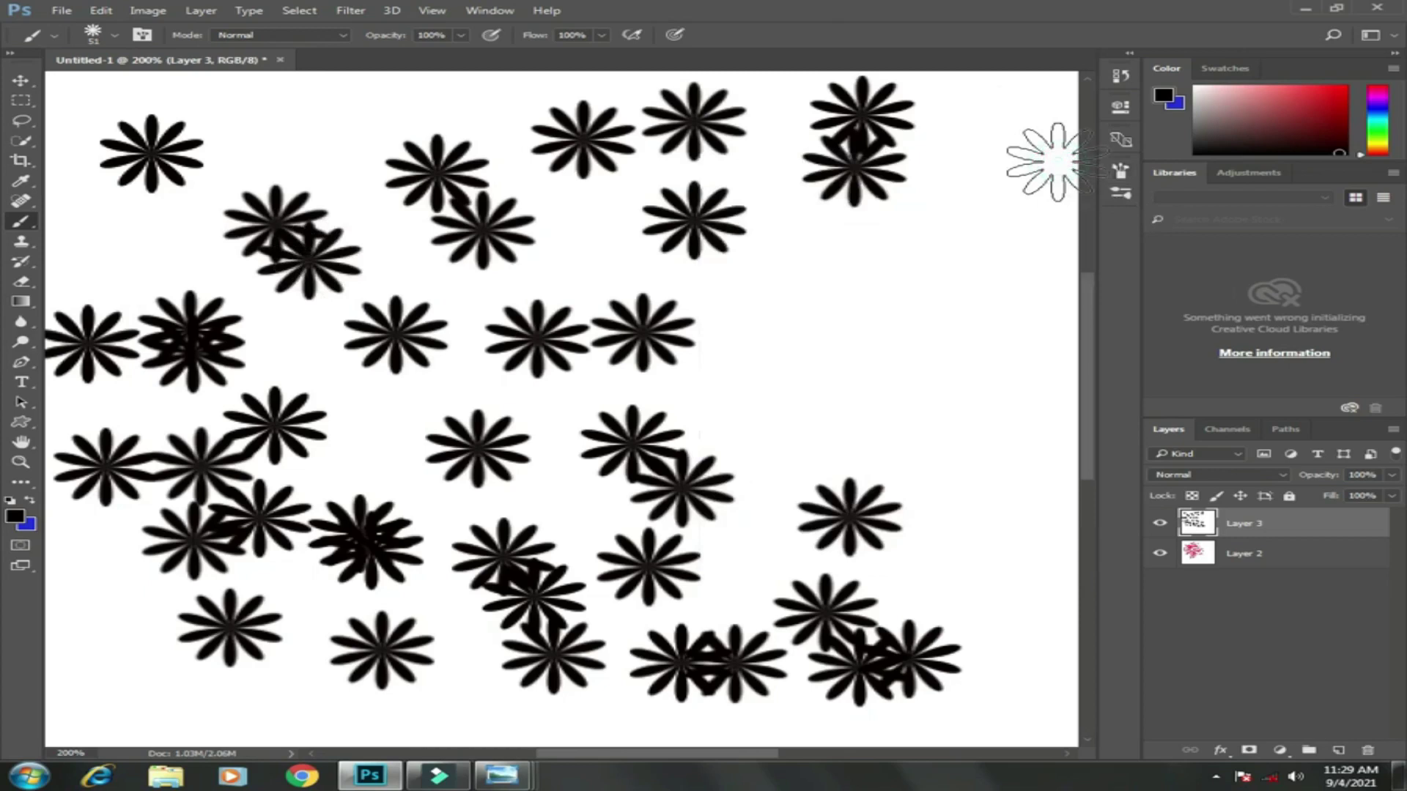